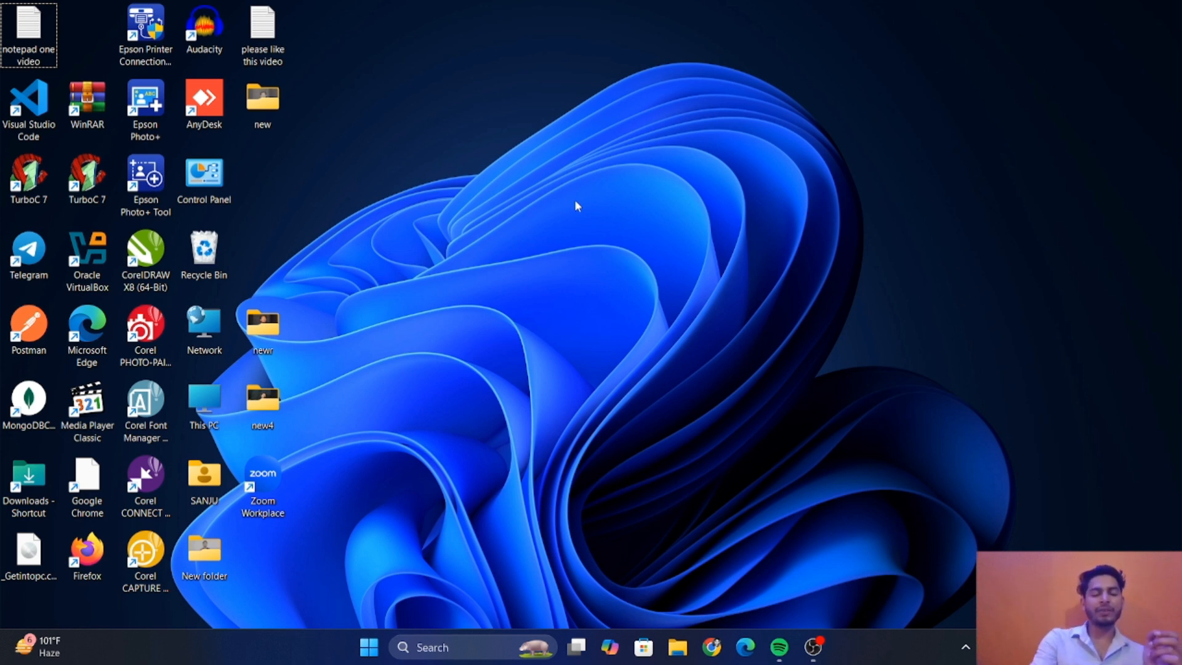
Launch Microsoft Word with the winword command, create a blank document and maximize its window.
key(super+r)
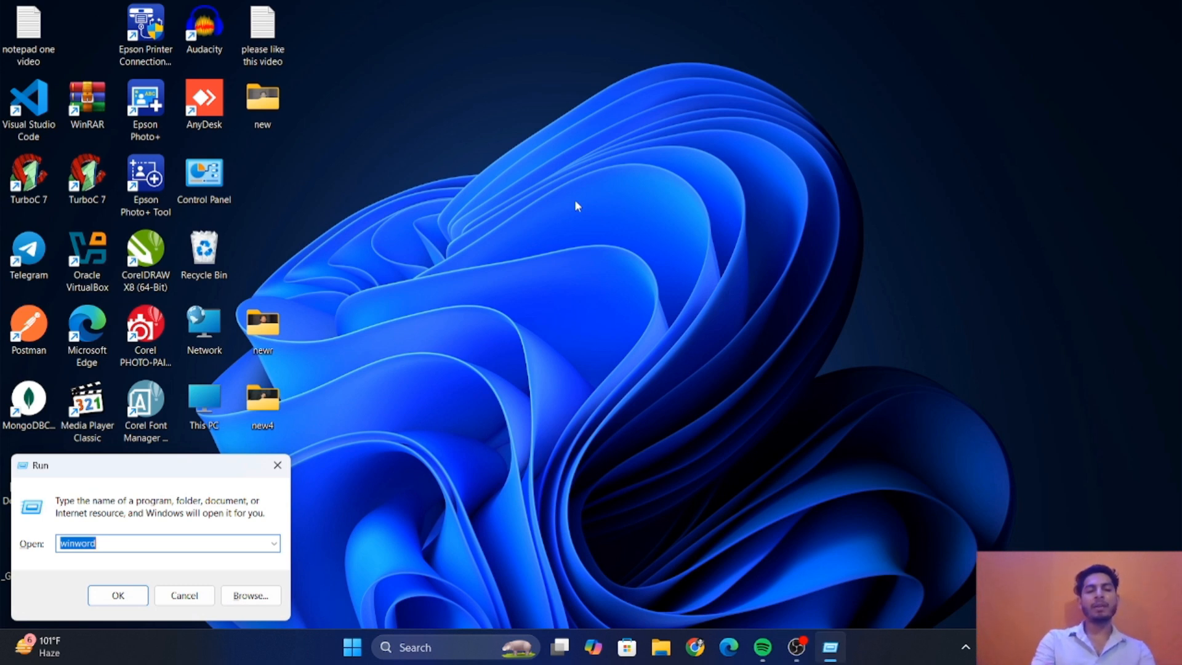
key(Return)
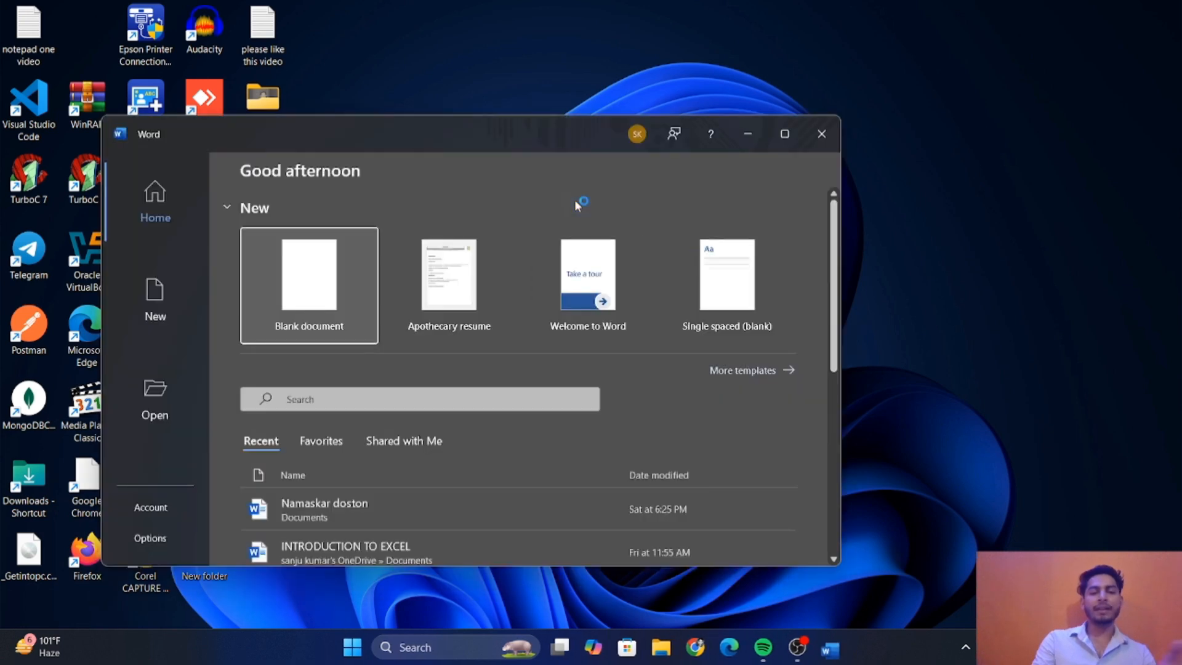
click(316, 275)
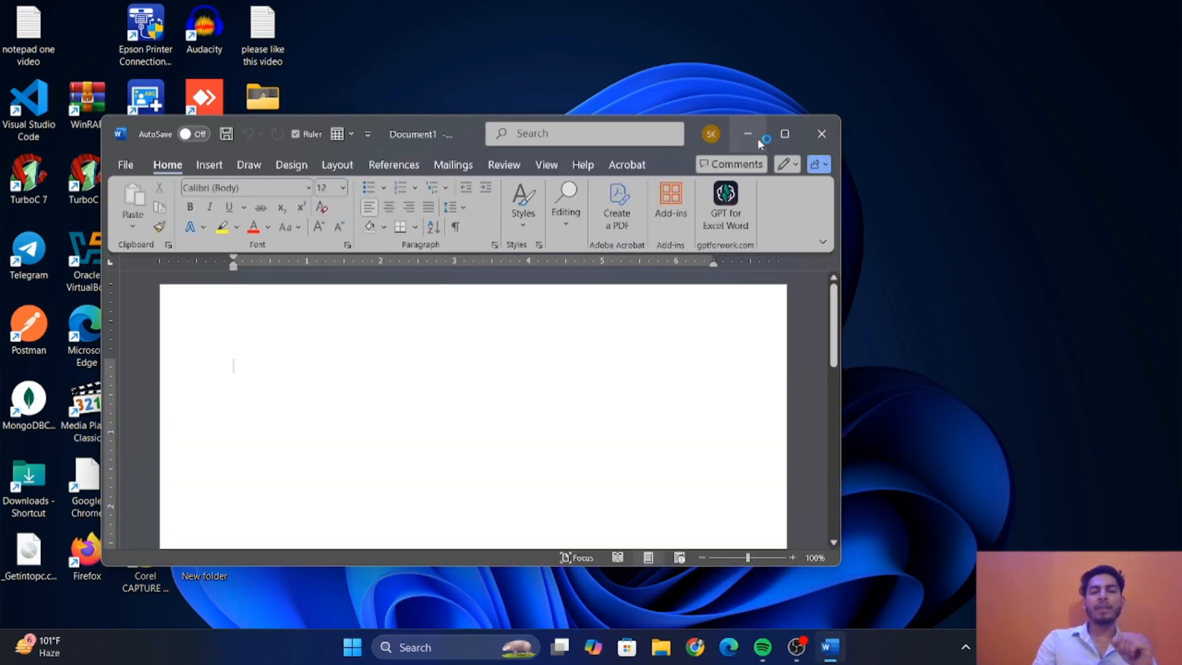
click(782, 133)
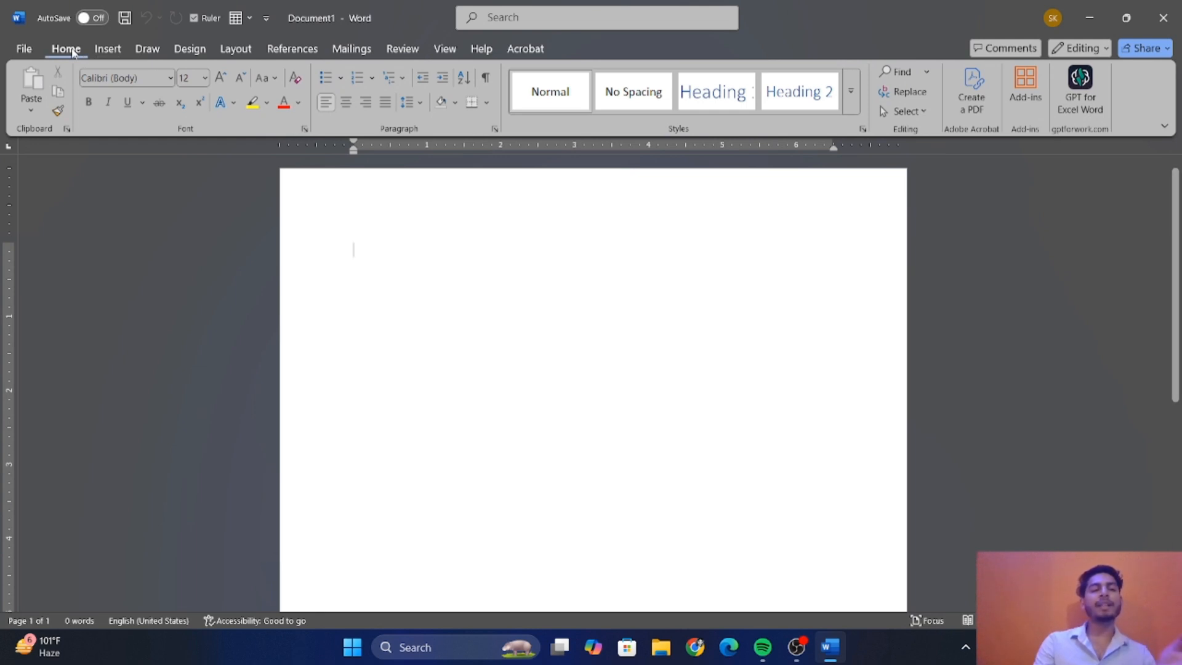
Insert a table with four columns and two rows at the start of the document.
click(108, 49)
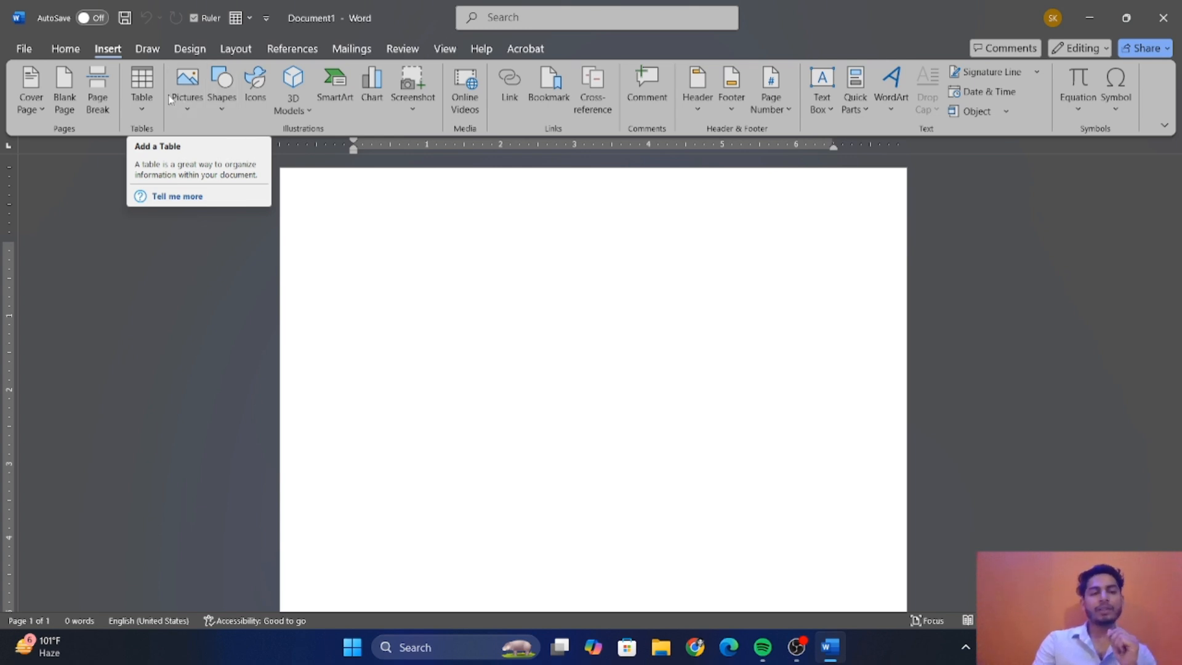
click(143, 109)
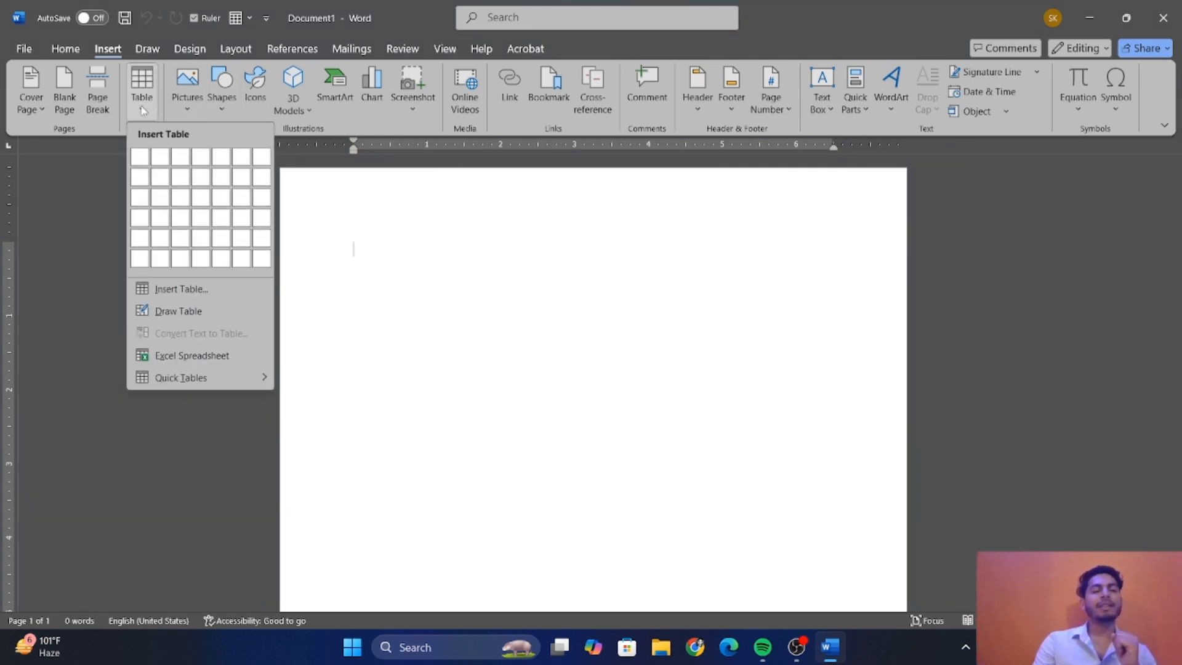
click(179, 166)
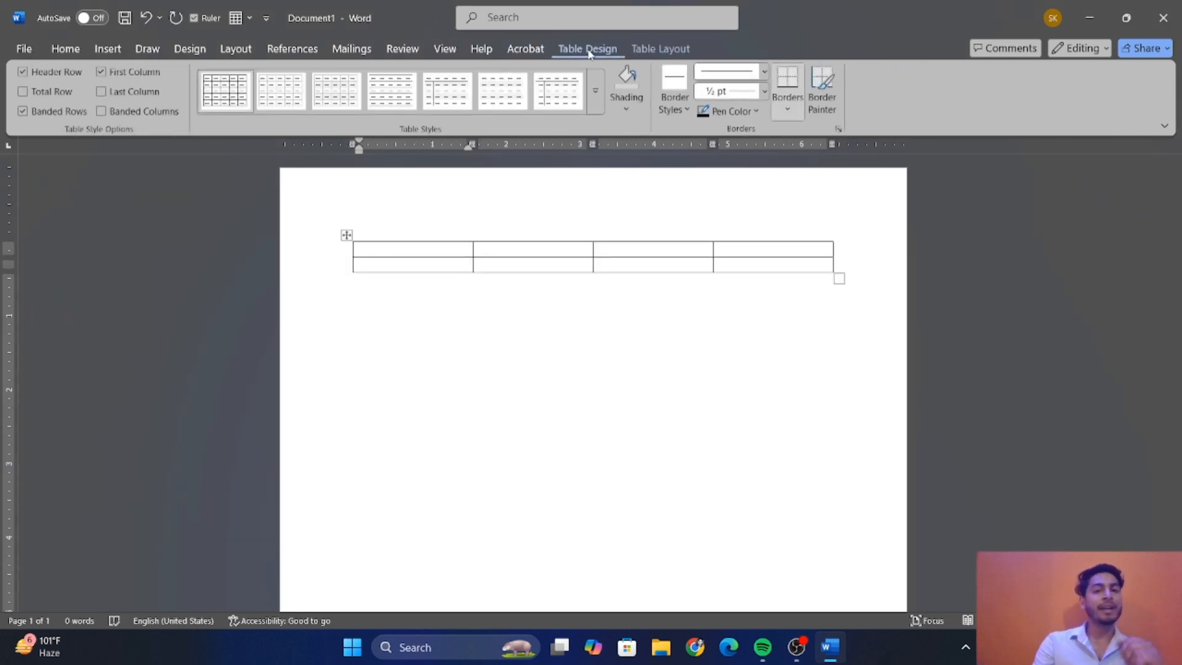
Review the design and layout tools available for the inserted table.
click(661, 50)
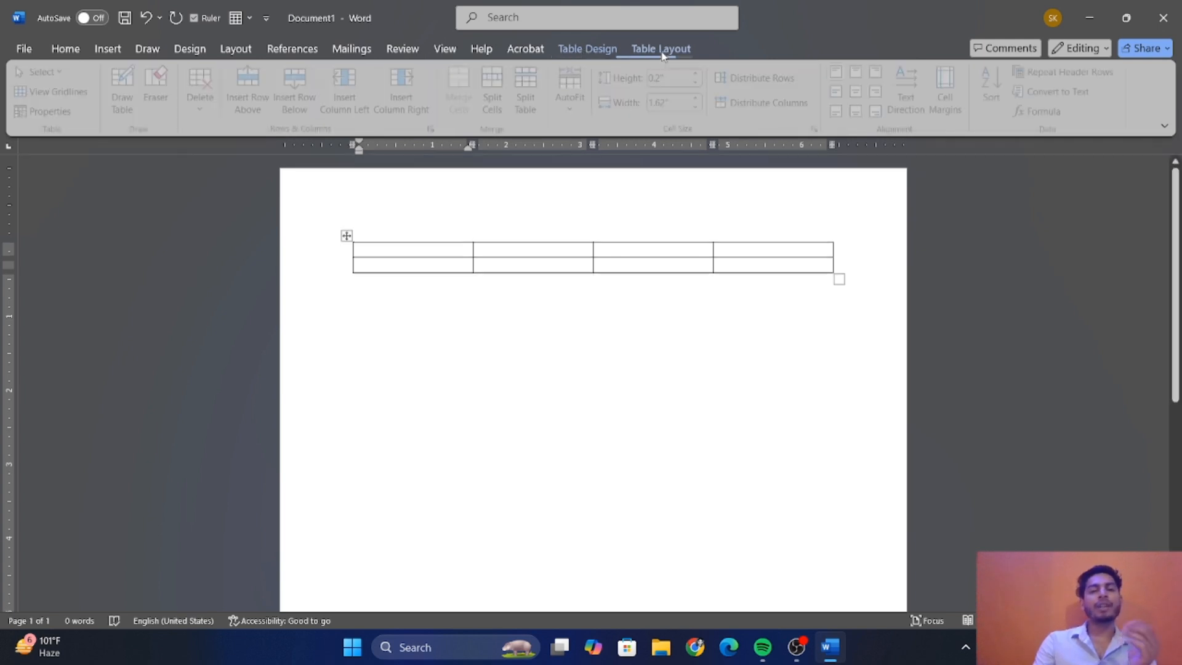
click(588, 54)
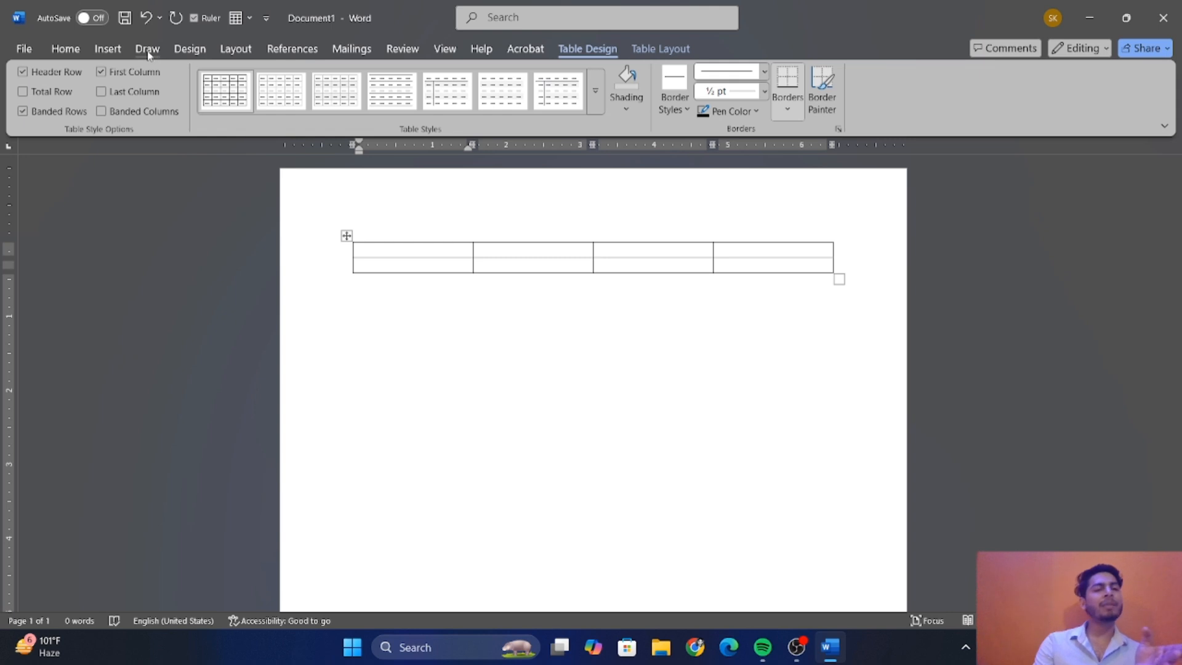
click(108, 54)
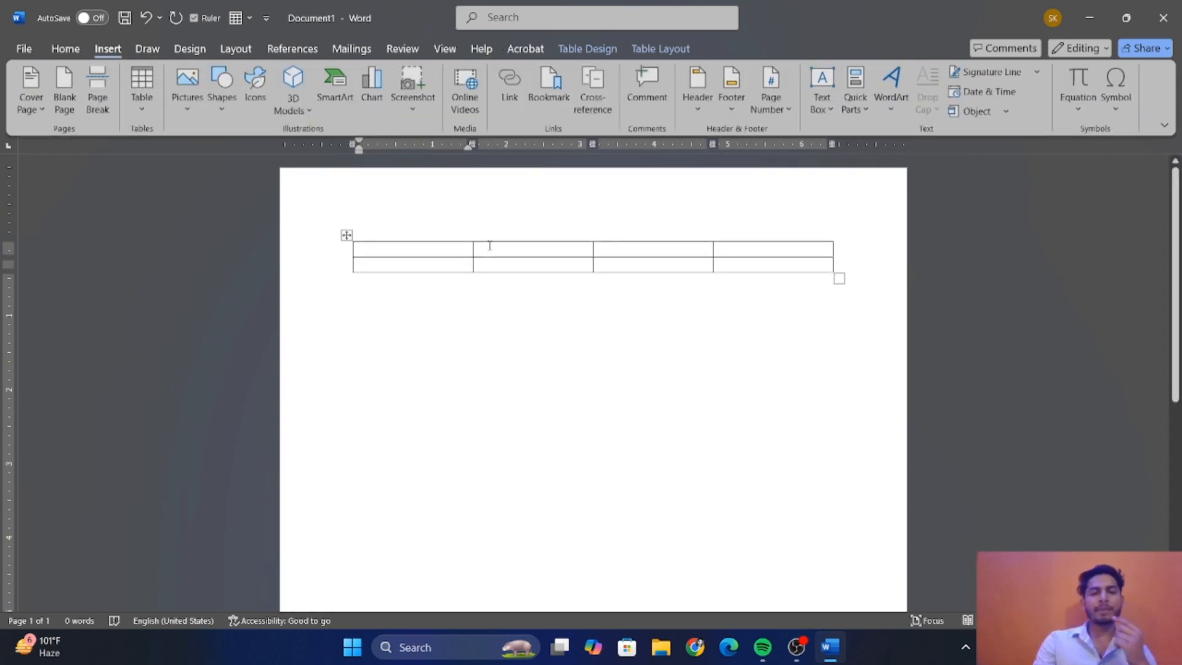
click(592, 46)
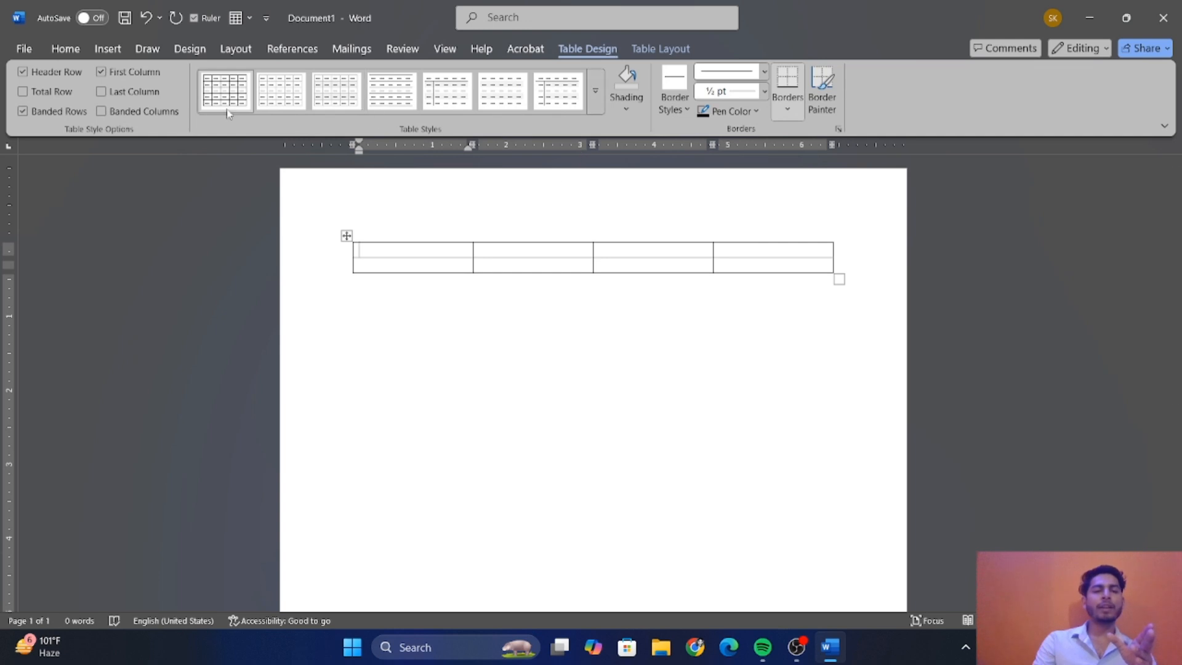
Remove the whole table from the page with the Eraser.
click(661, 51)
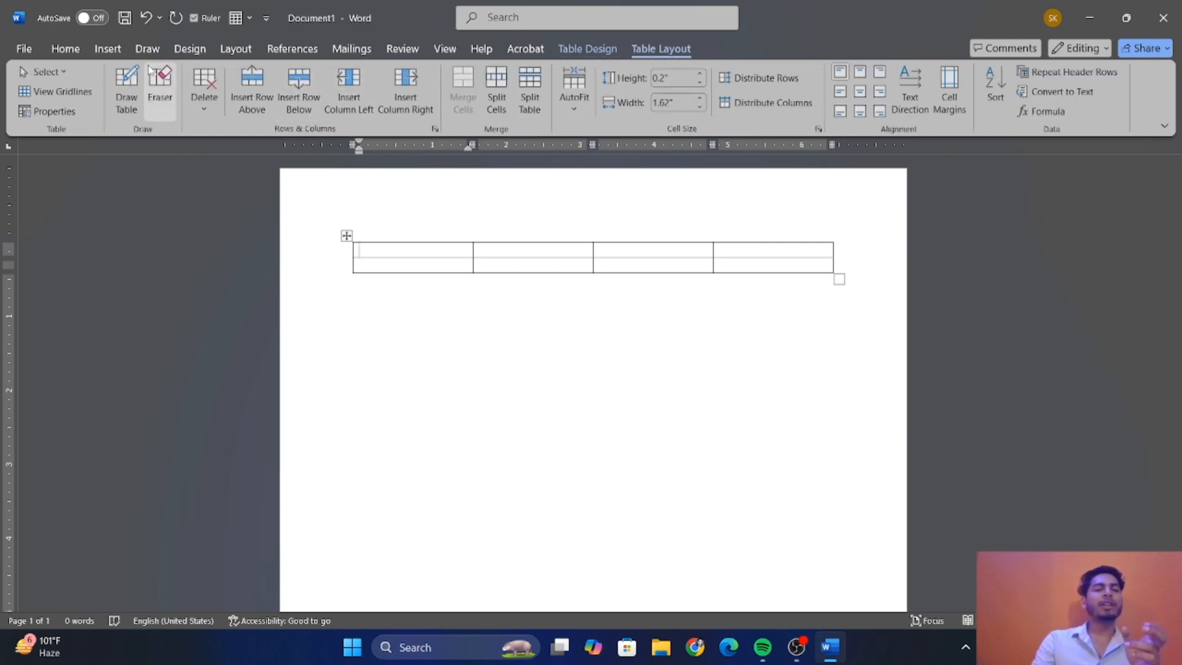
click(160, 87)
mouse_move(362, 229)
mouse_down()
mouse_move(636, 287)
mouse_move(779, 272)
mouse_move(782, 282)
mouse_up()
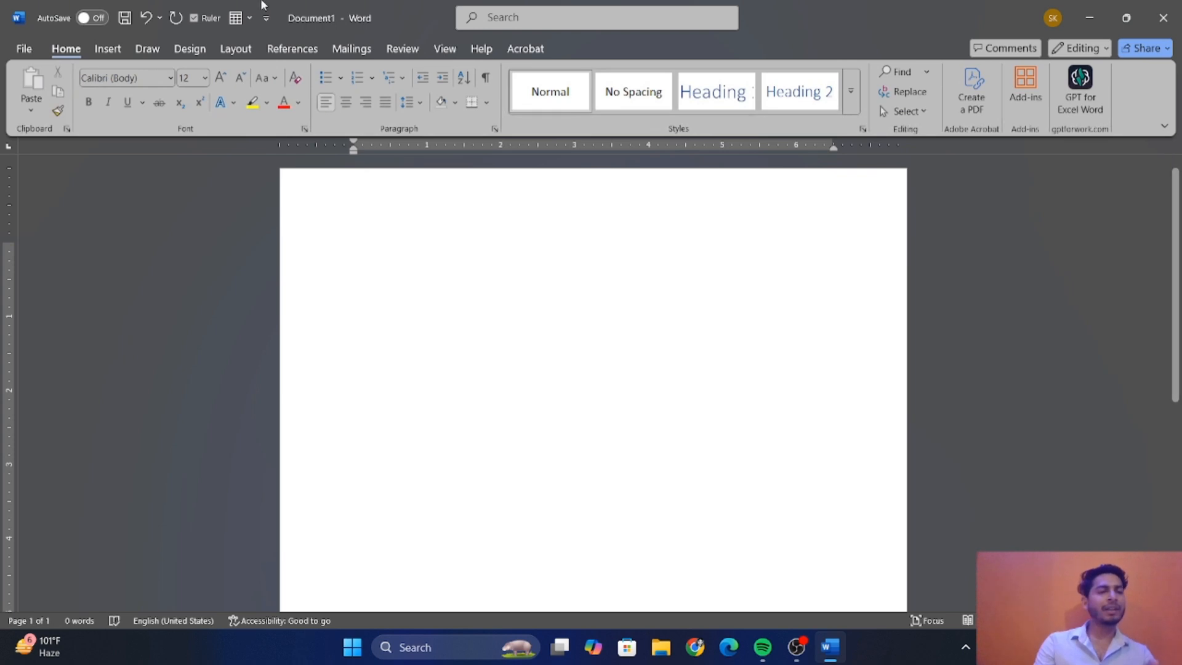
Insert the built-in Integral cover page into the document.
click(115, 47)
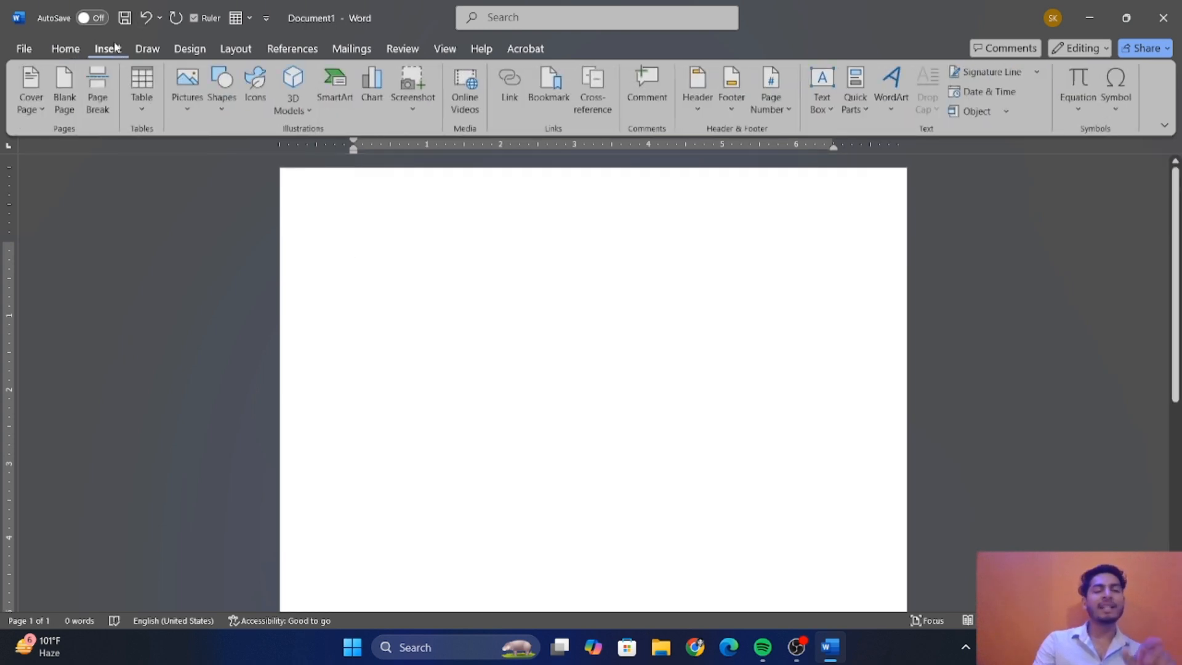
click(42, 112)
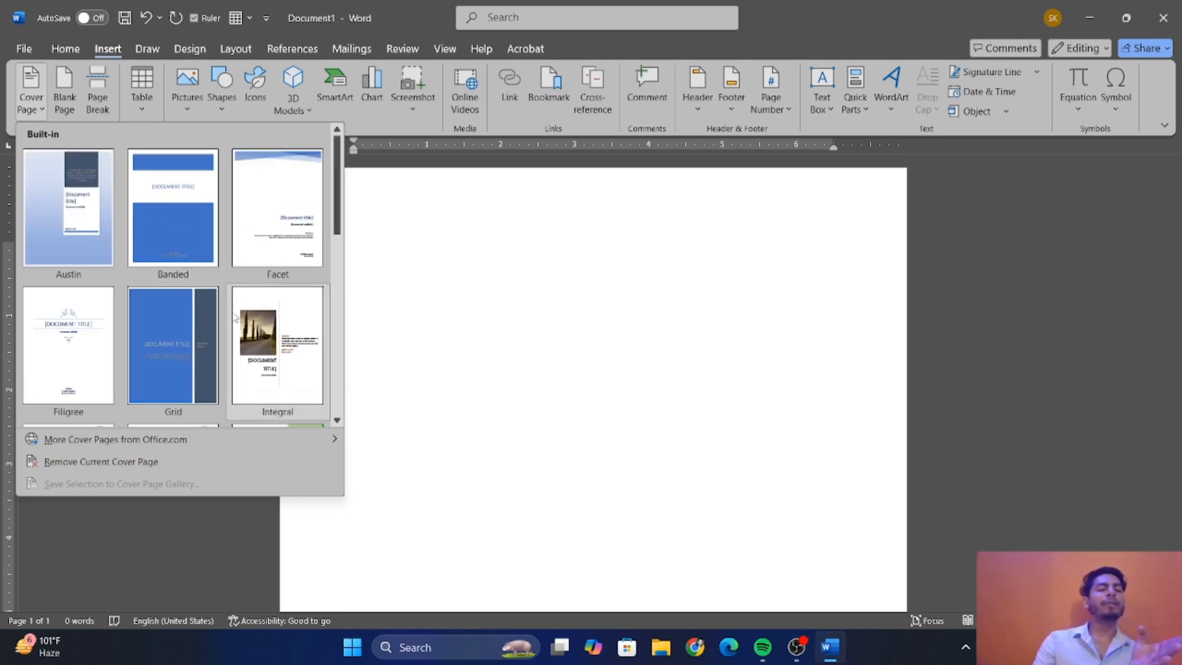
click(249, 349)
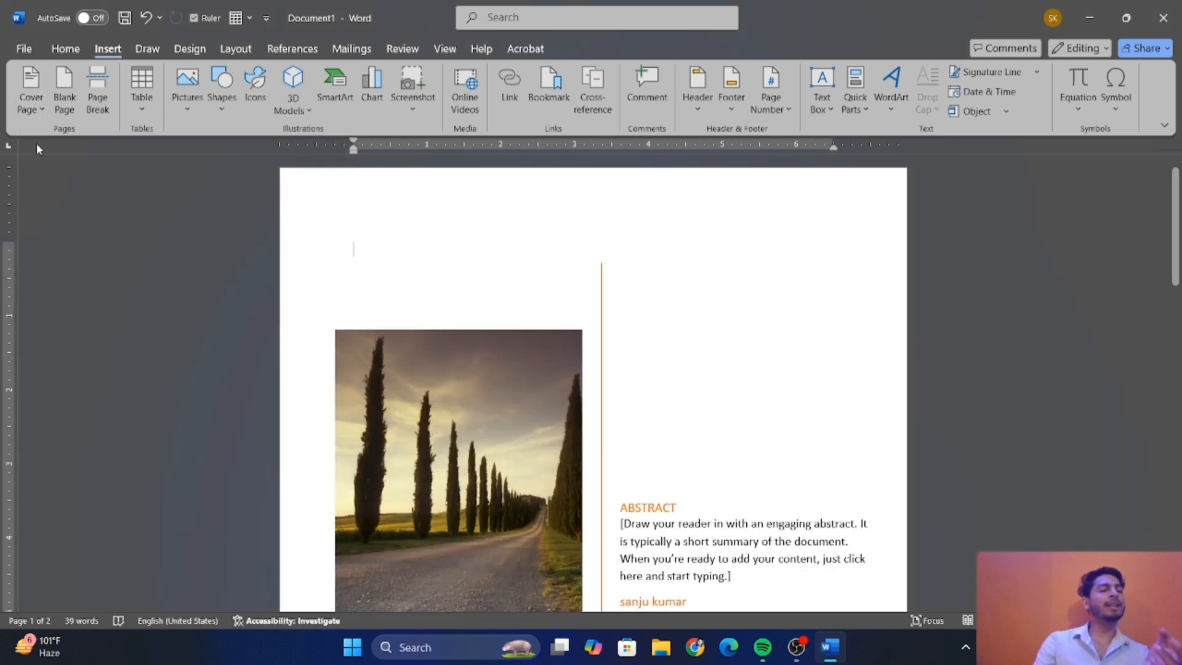
Preview the additional cover pages from Office.com and remove the current cover page.
click(48, 108)
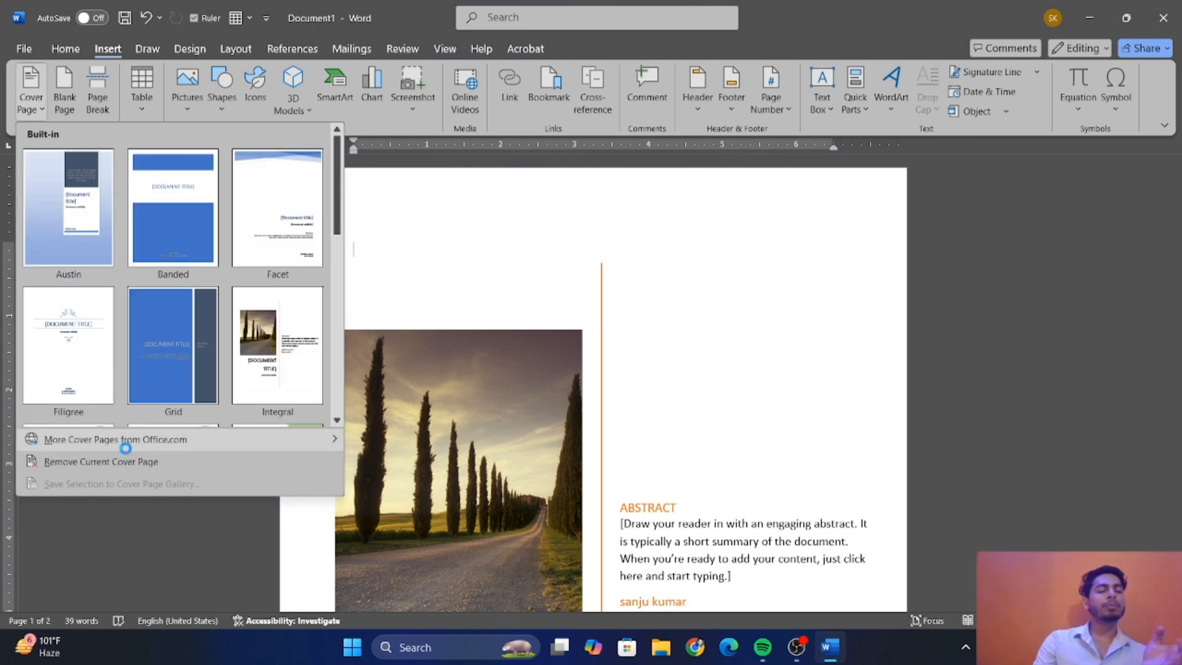
mouse_move(120, 442)
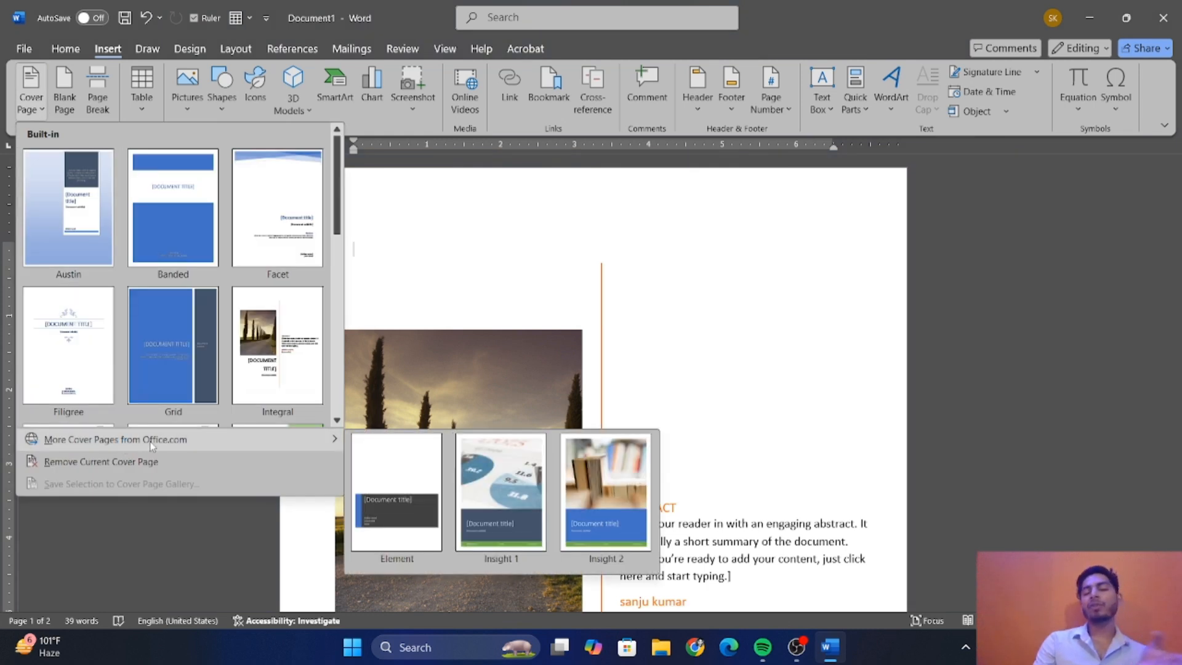
click(106, 467)
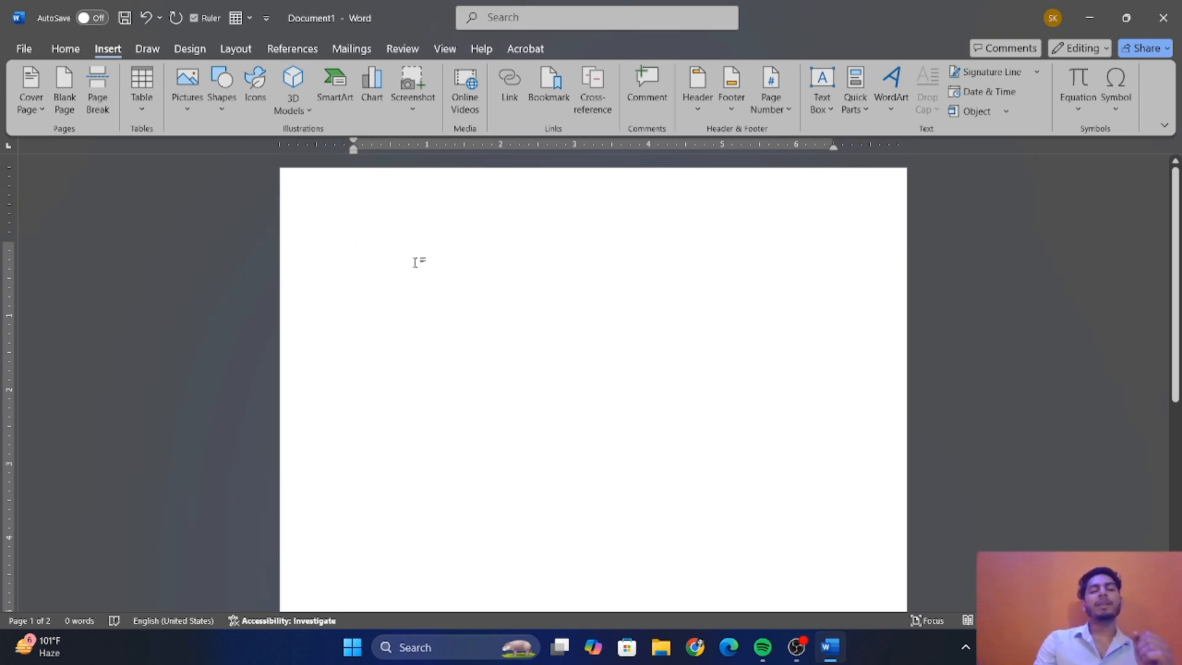
Generate random sample paragraphs in the document with =rand().
text(=)
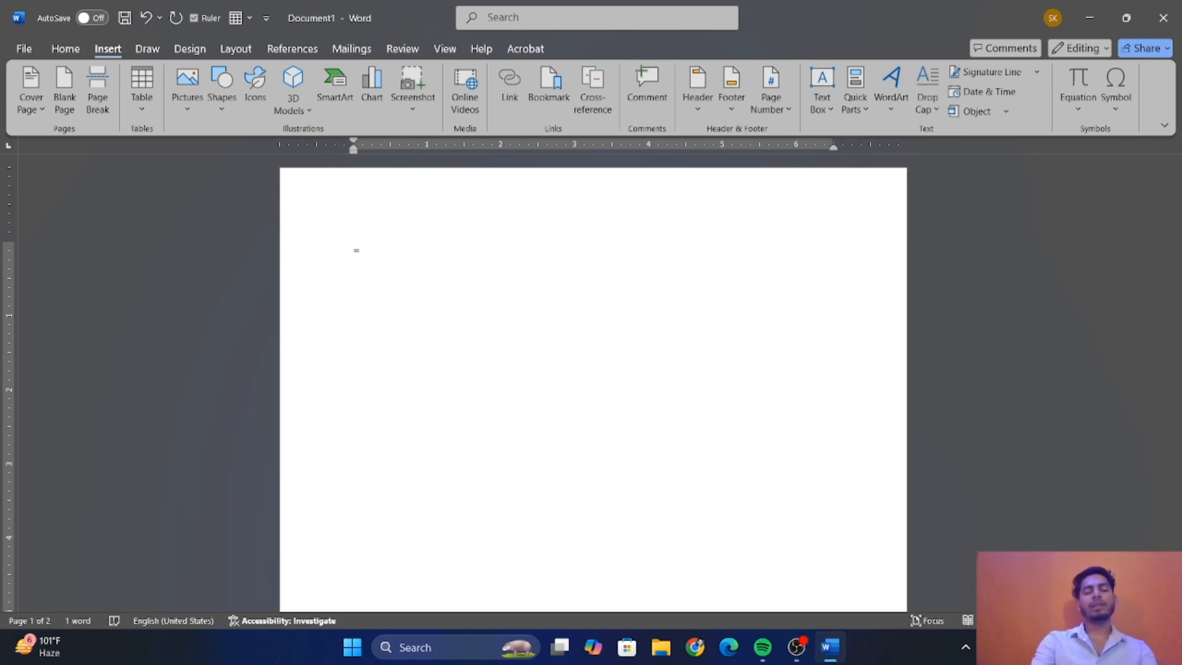
text(rand())
key(Return)
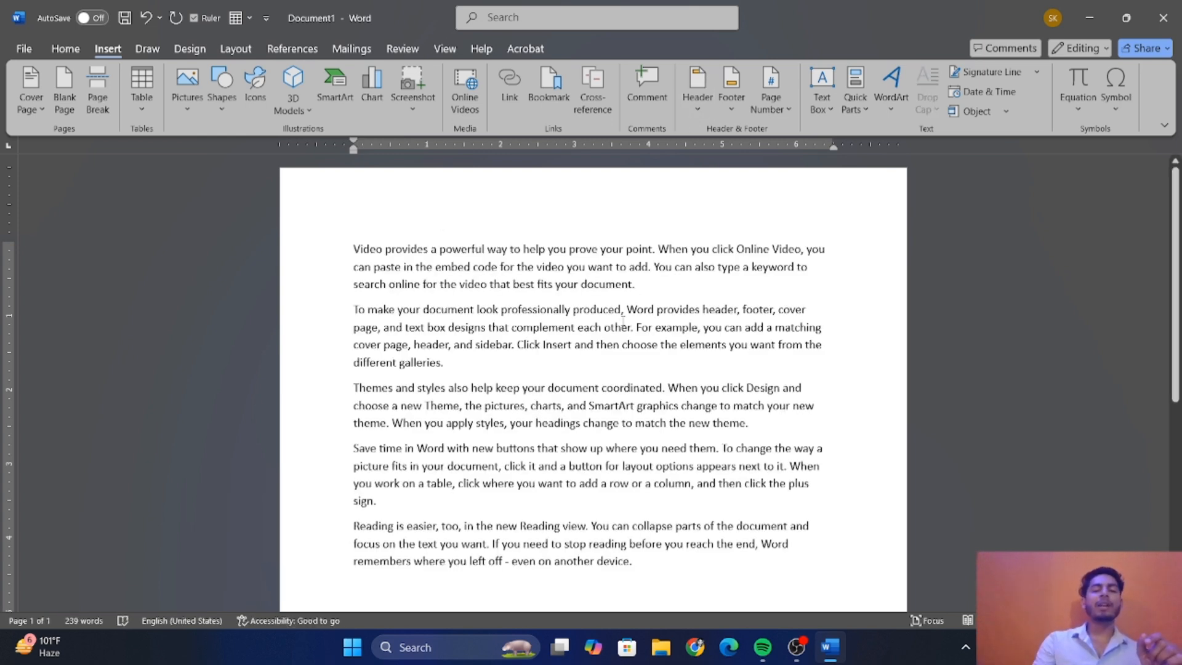
Insert a blank page after the first paragraph and check how the text is split across the pages.
click(656, 284)
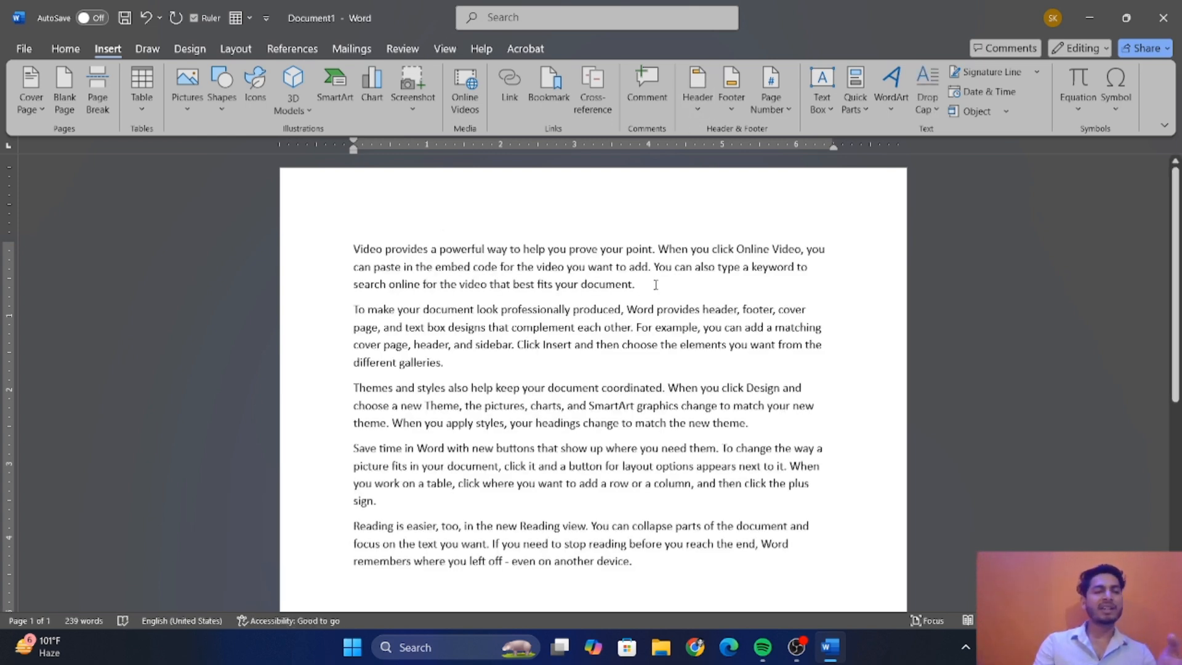
click(66, 96)
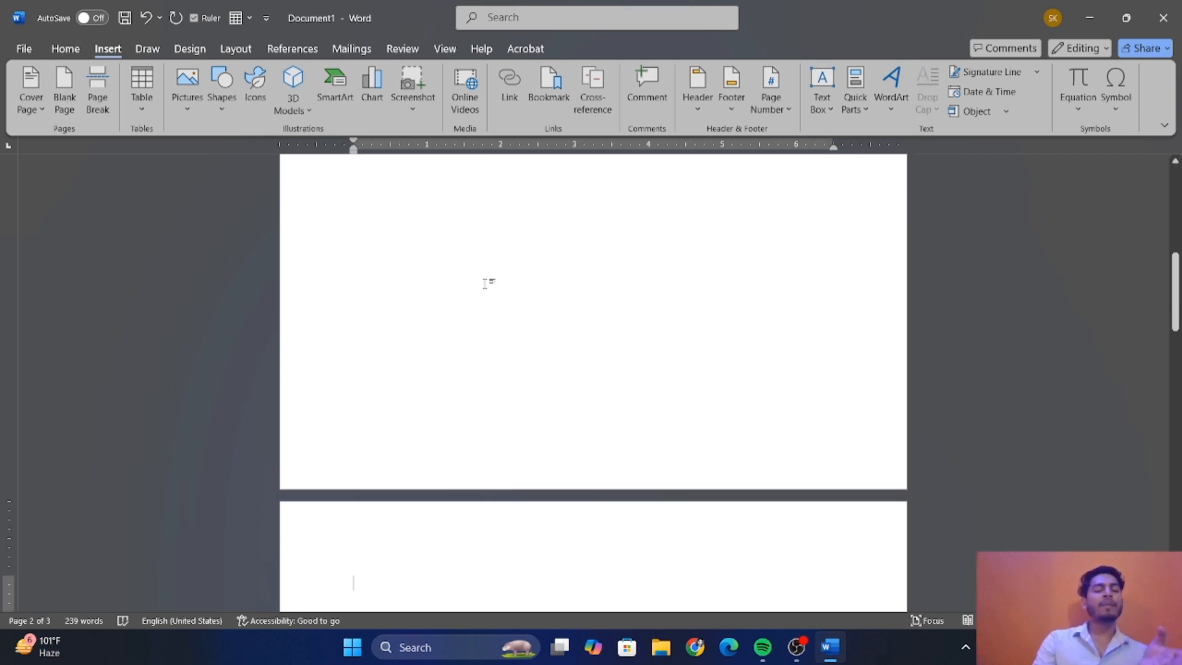
scroll(486, 283, up, 10)
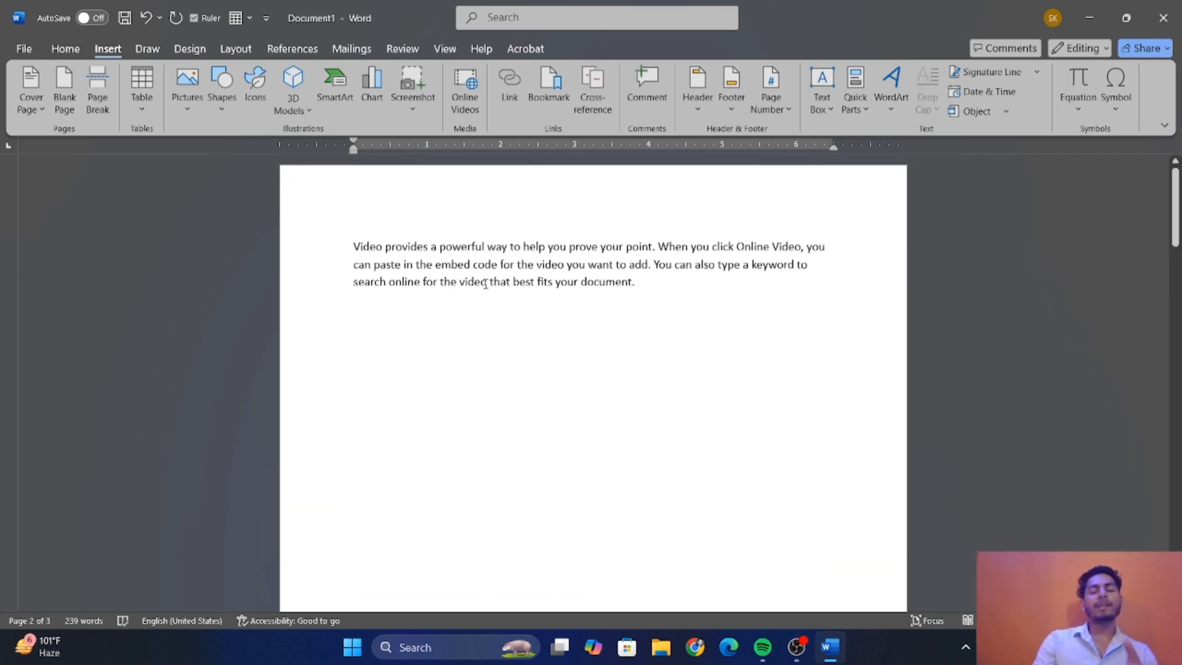
scroll(486, 284, down, 10)
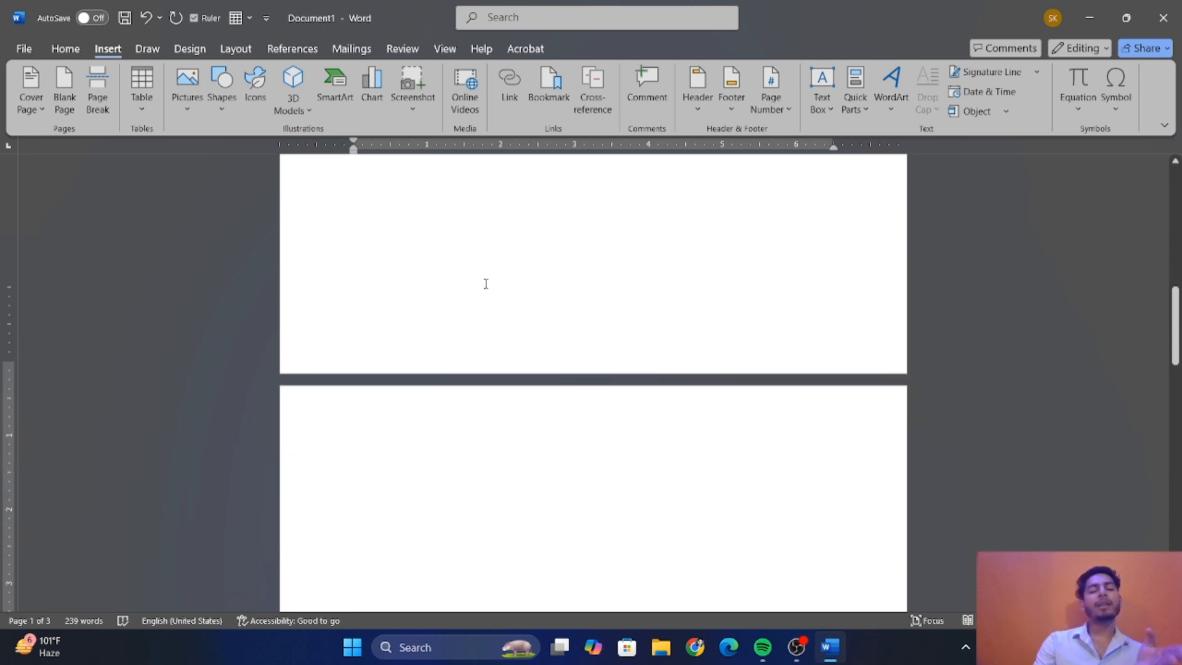
scroll(486, 284, down, 5)
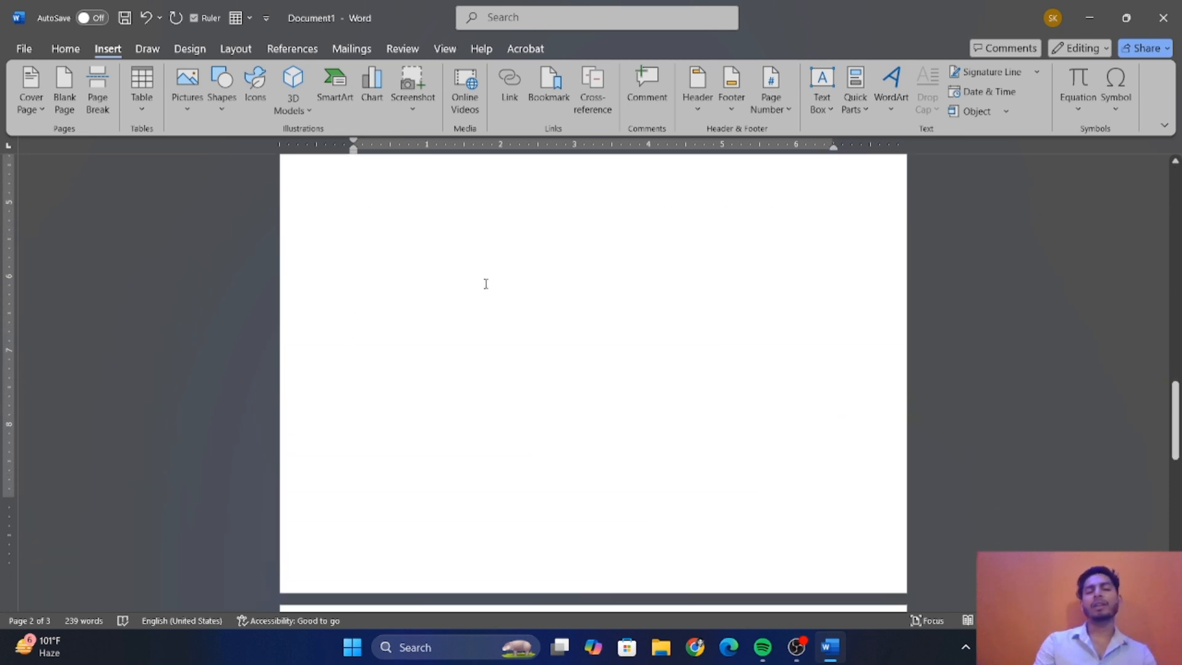
scroll(486, 284, down, 5)
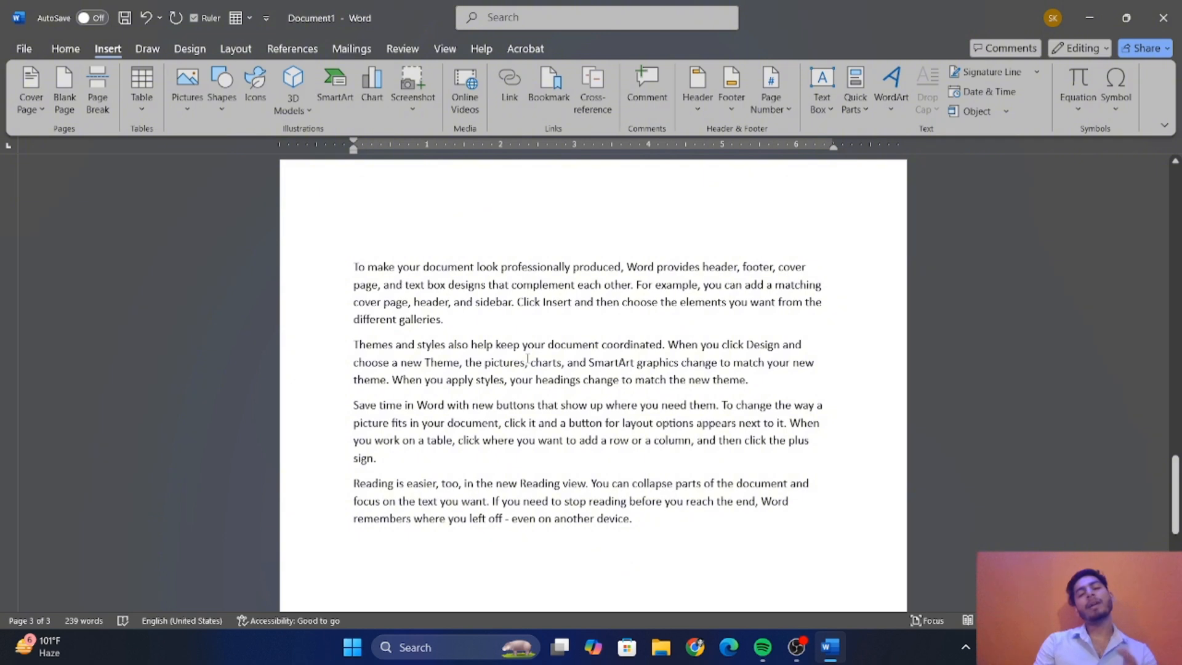
scroll(527, 359, up, 6)
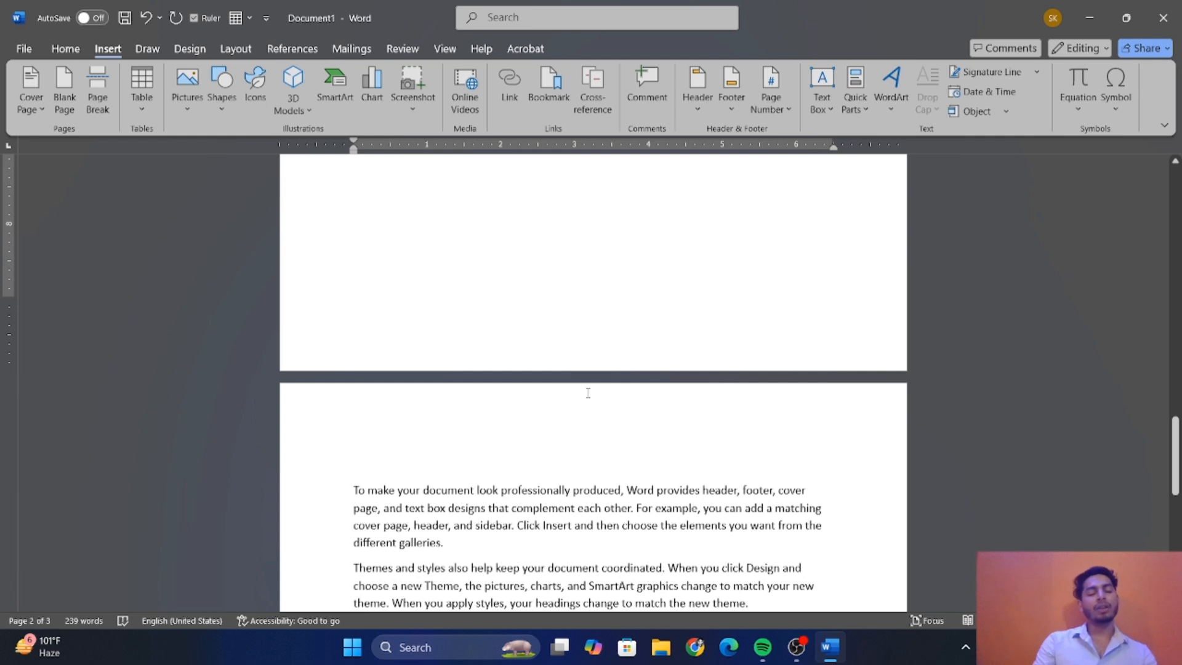
Undo the blank page insertion and return to the first paragraph.
key(ctrl+z)
key(ctrl+z)
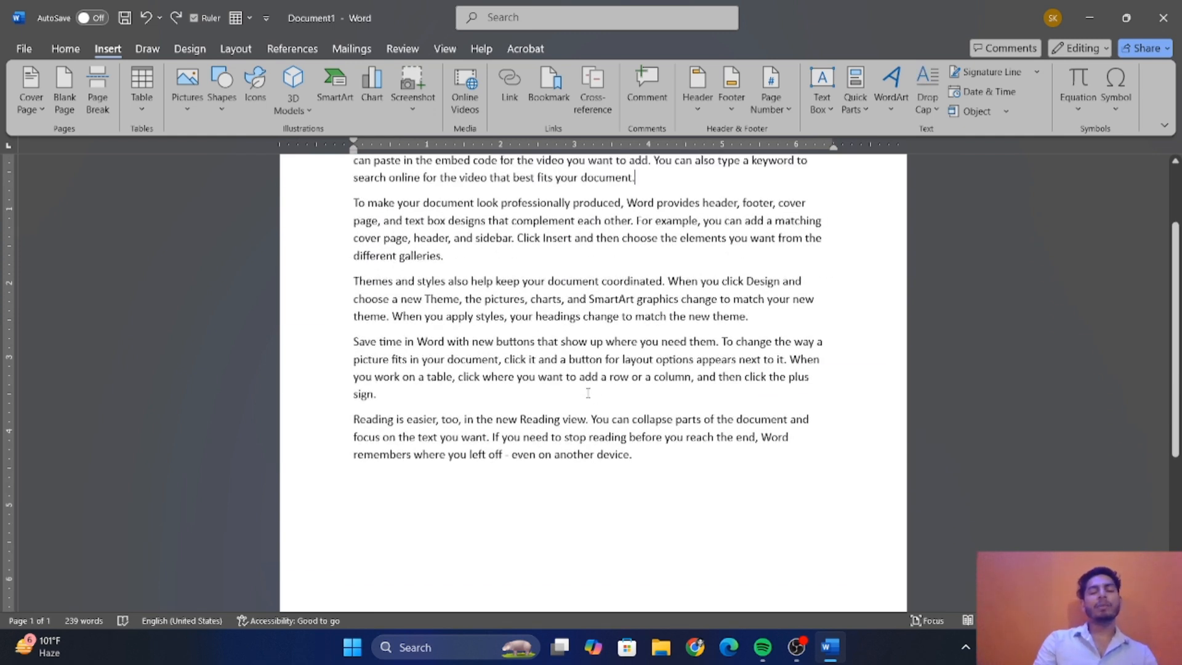
scroll(588, 393, up, 3)
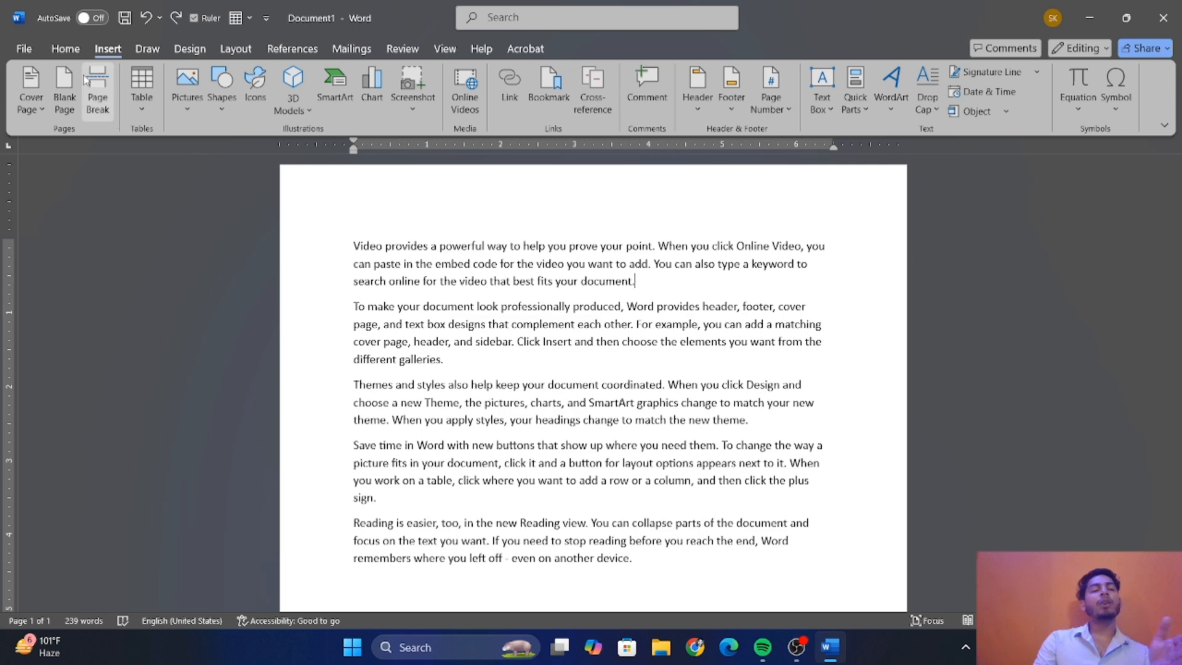
Insert a page break after the first paragraph and check both resulting pages.
click(98, 93)
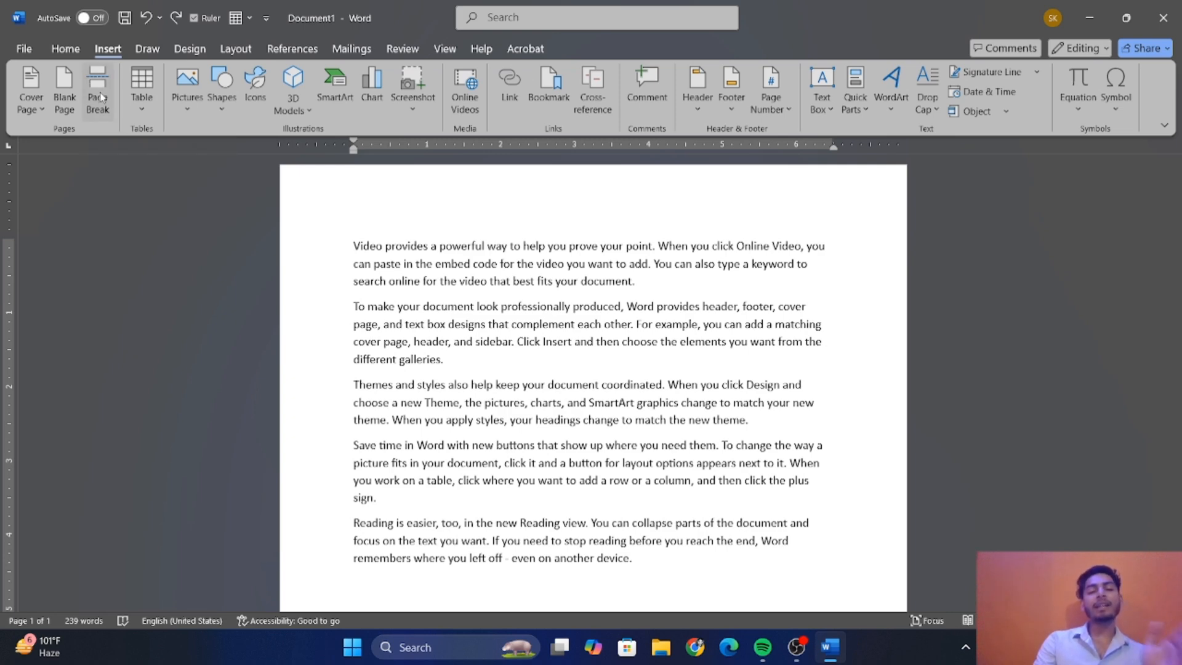
scroll(467, 296, down, 6)
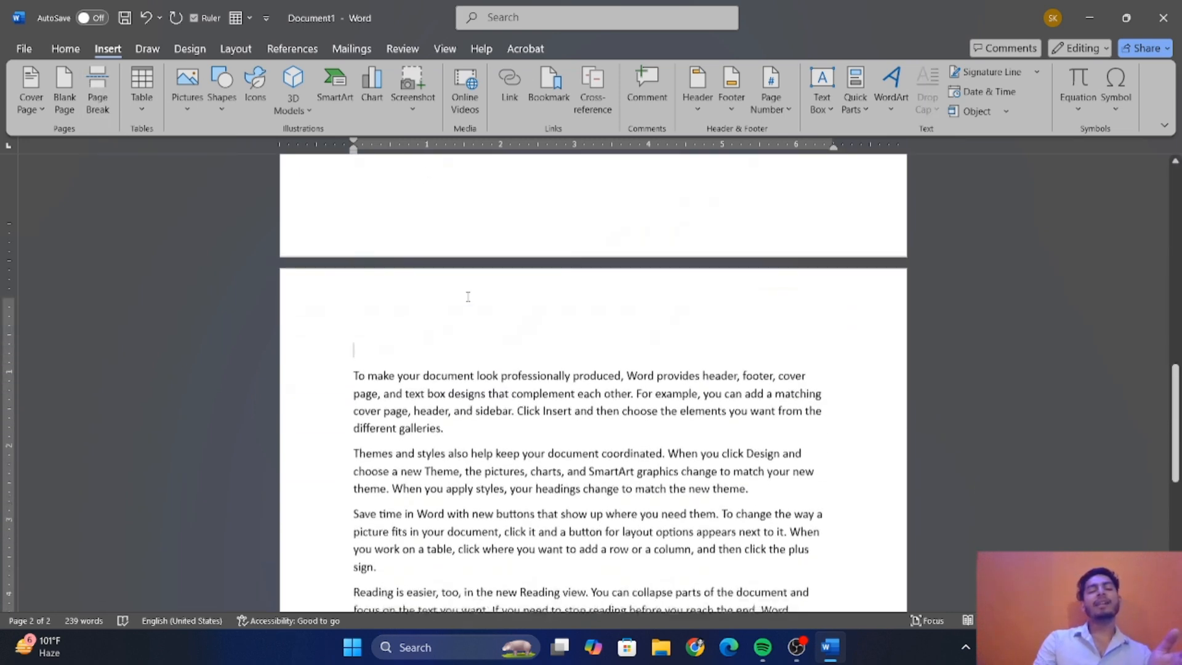
scroll(468, 296, up, 10)
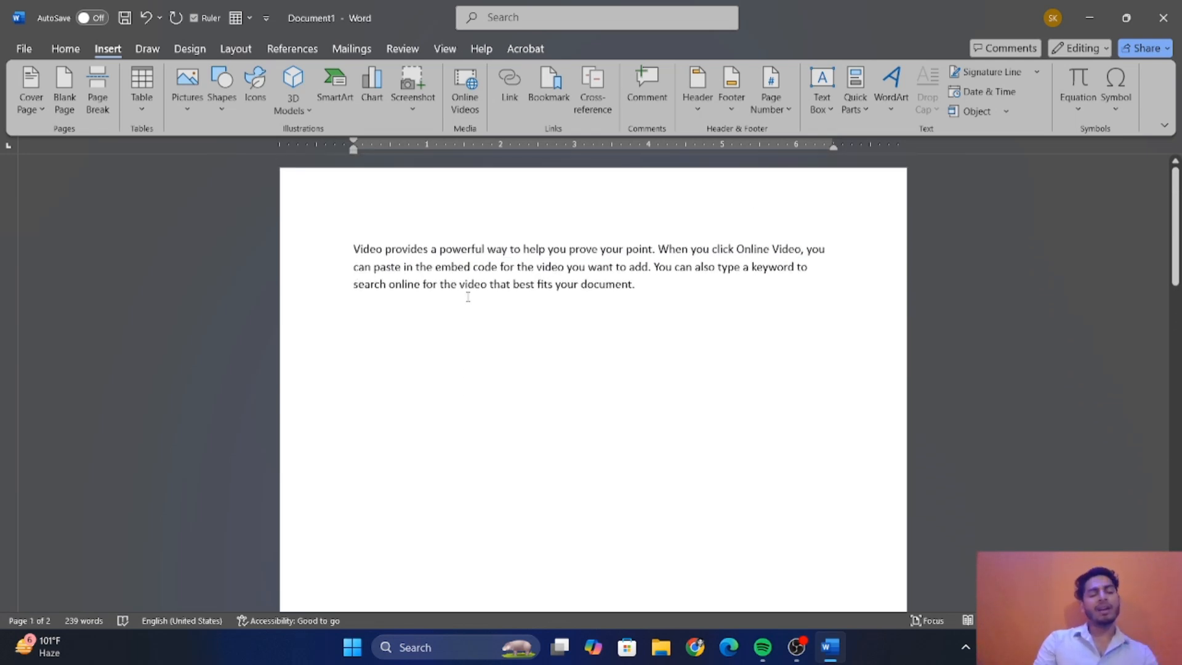
Delete all the content of the document.
key(ctrl+a)
key(Delete)
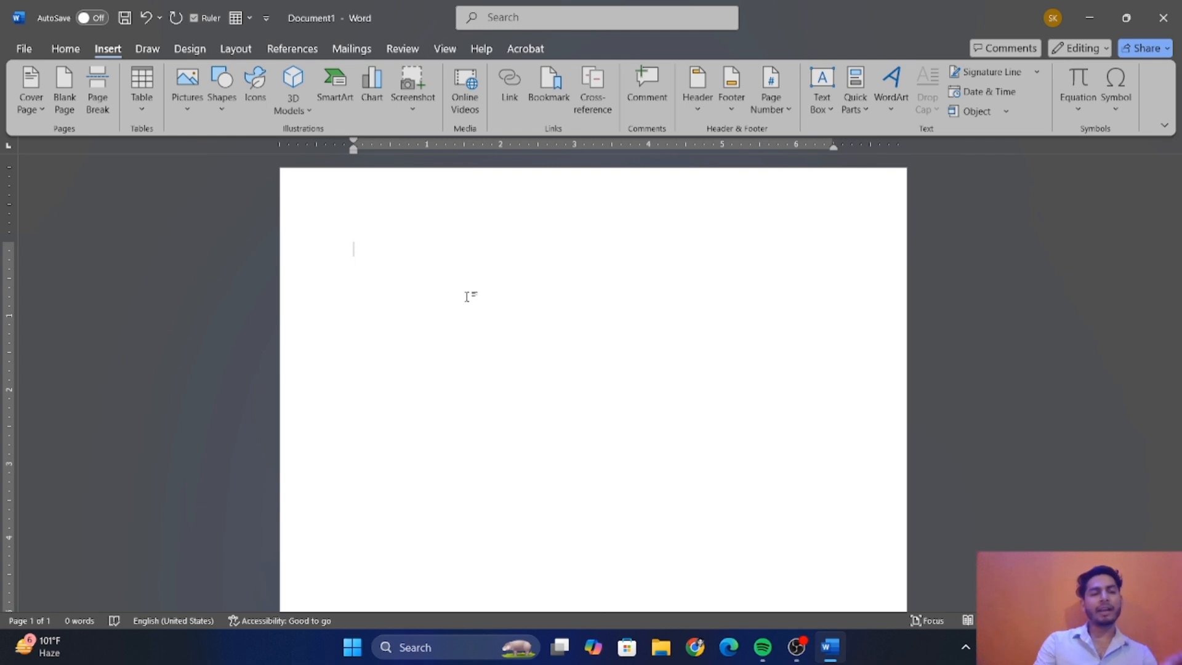
Insert a table with seven columns and three rows, and review its layout options and the available table insertion methods.
click(139, 116)
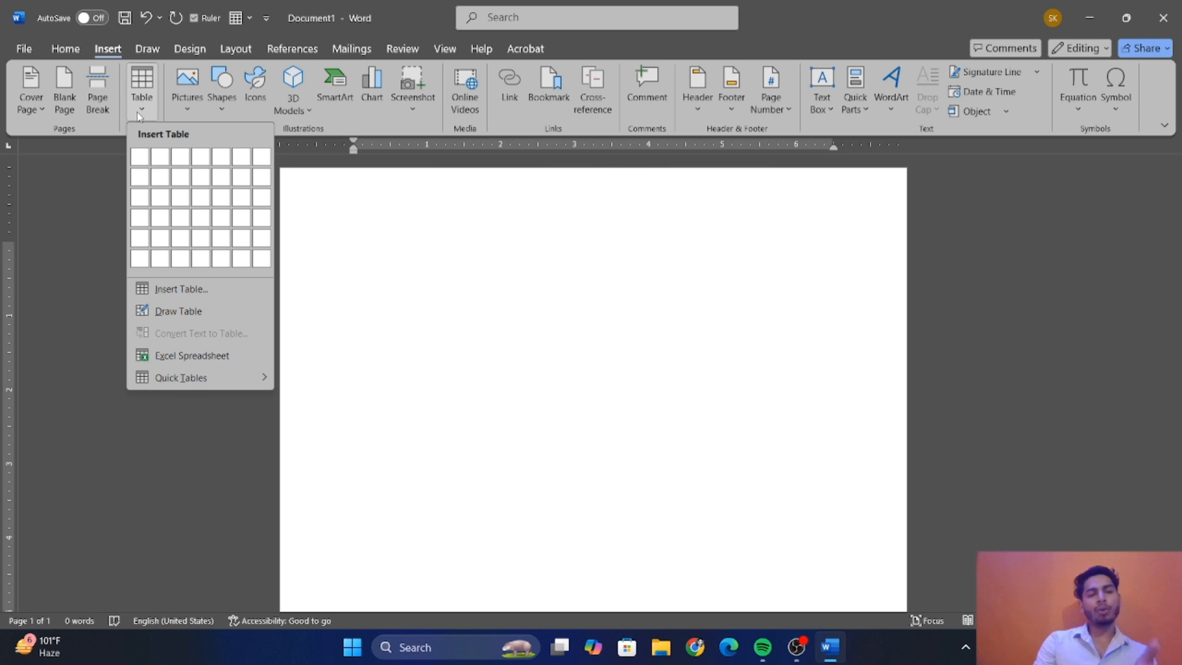
click(270, 212)
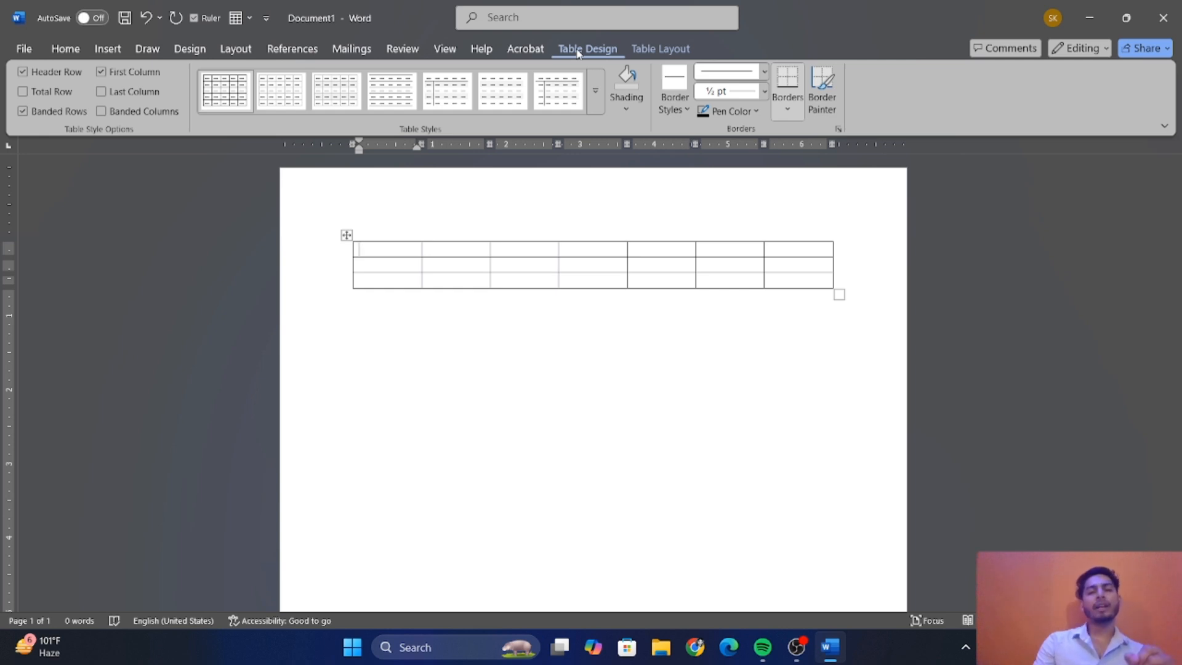
click(653, 49)
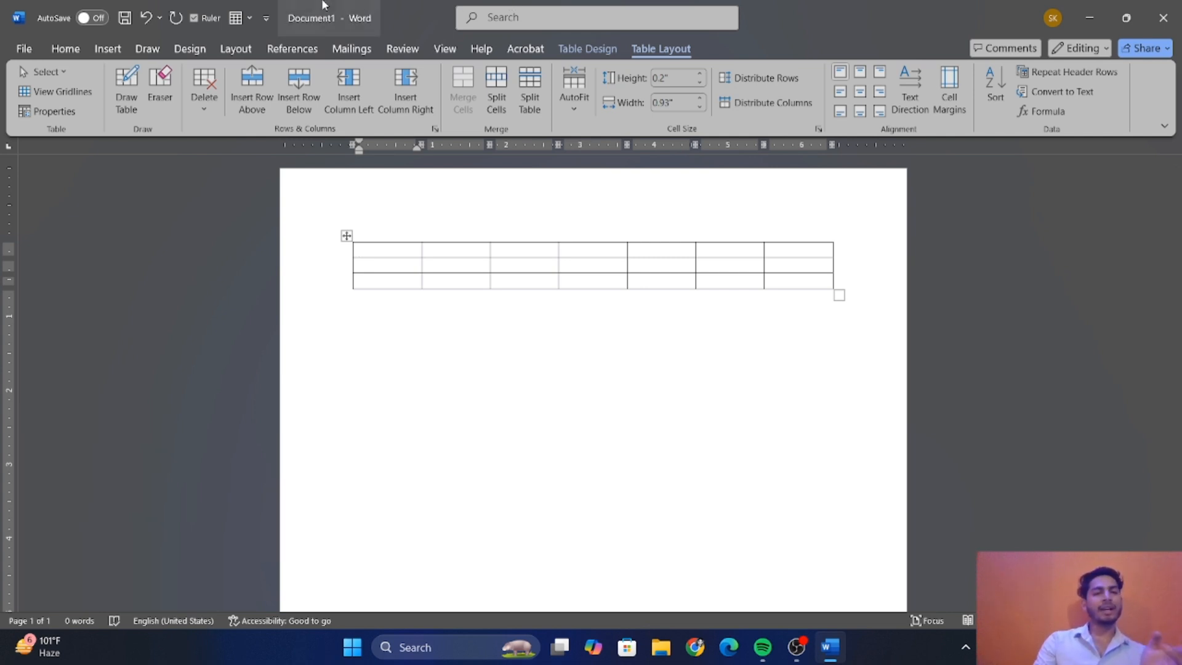
click(113, 49)
click(143, 108)
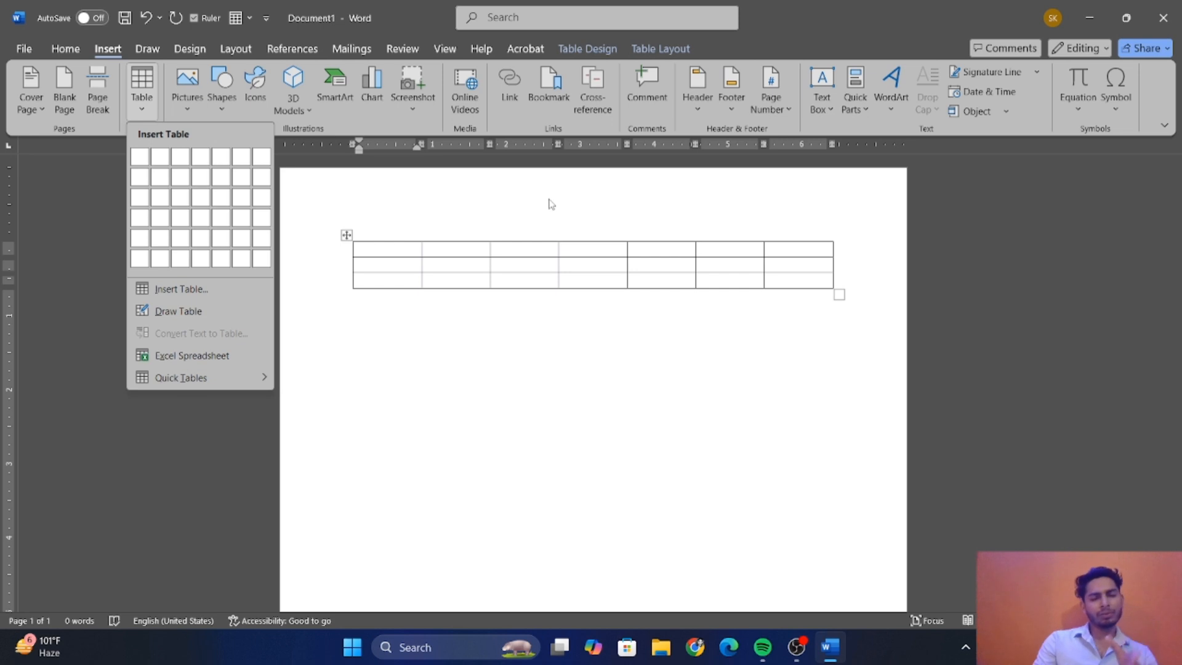
Erase the whole seven-column table with the Eraser tool.
click(663, 55)
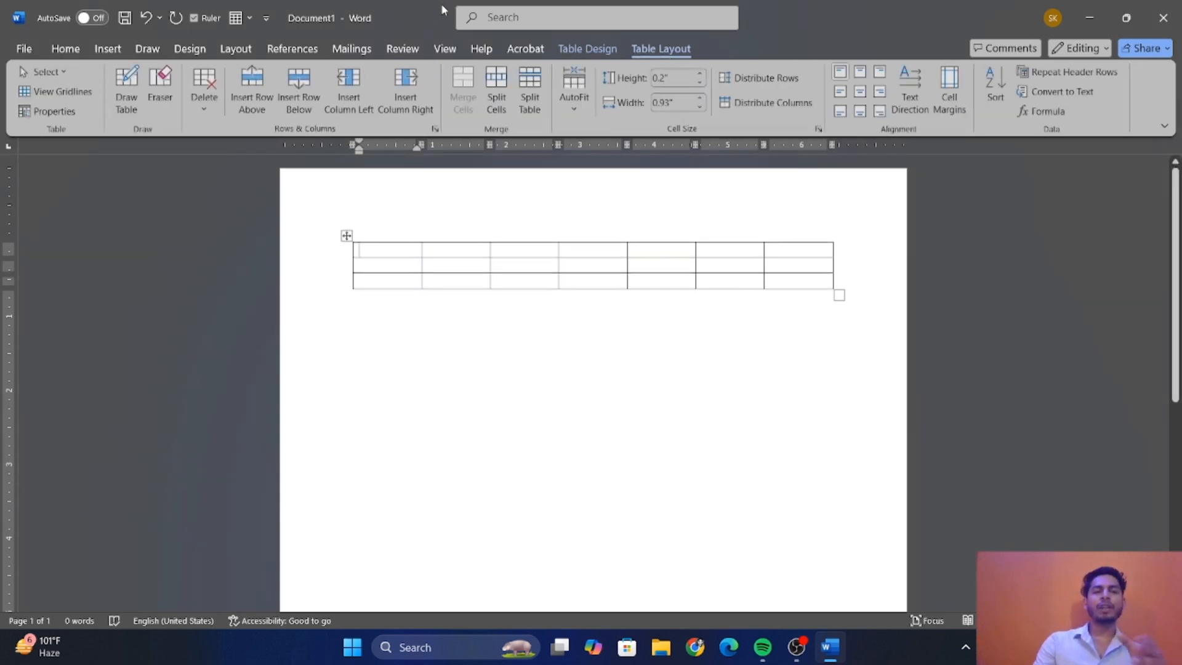
click(161, 80)
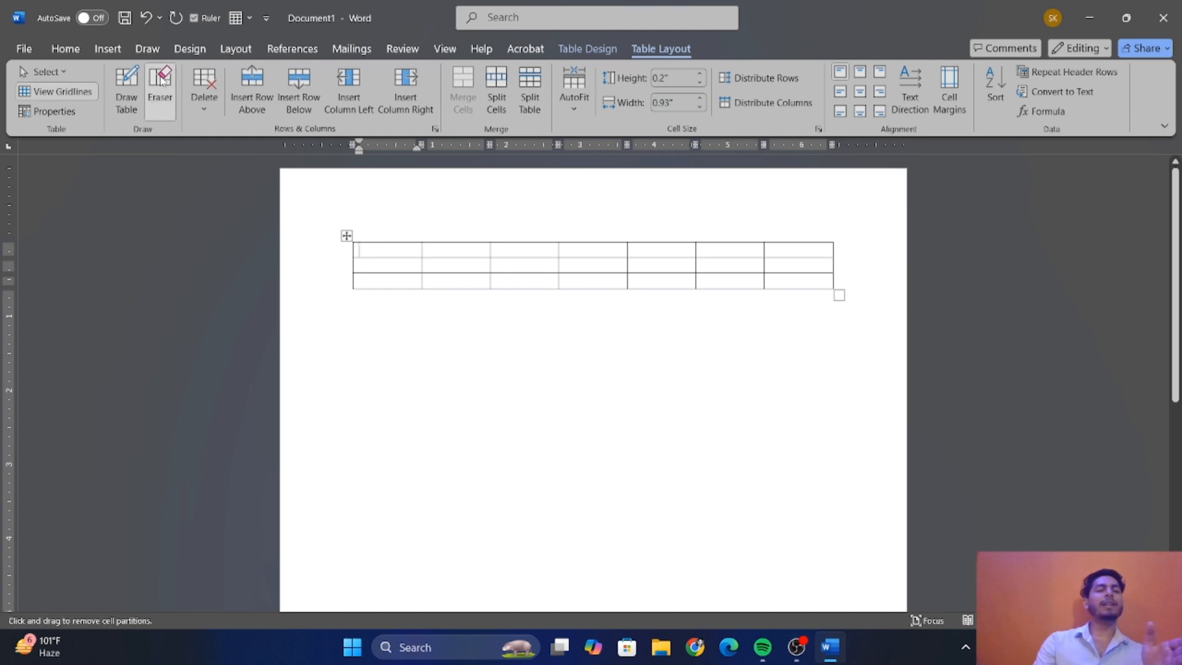
mouse_move(354, 227)
mouse_down()
mouse_move(486, 306)
mouse_move(669, 308)
mouse_up()
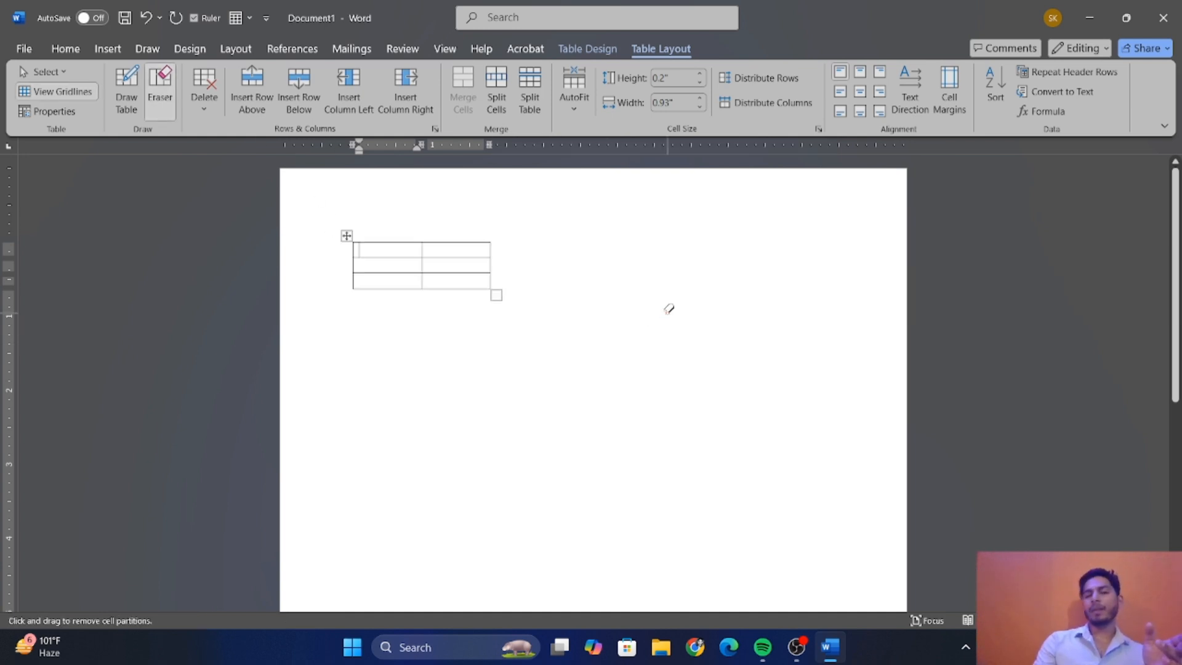
mouse_move(387, 225)
mouse_down()
mouse_move(477, 308)
mouse_move(499, 306)
mouse_up()
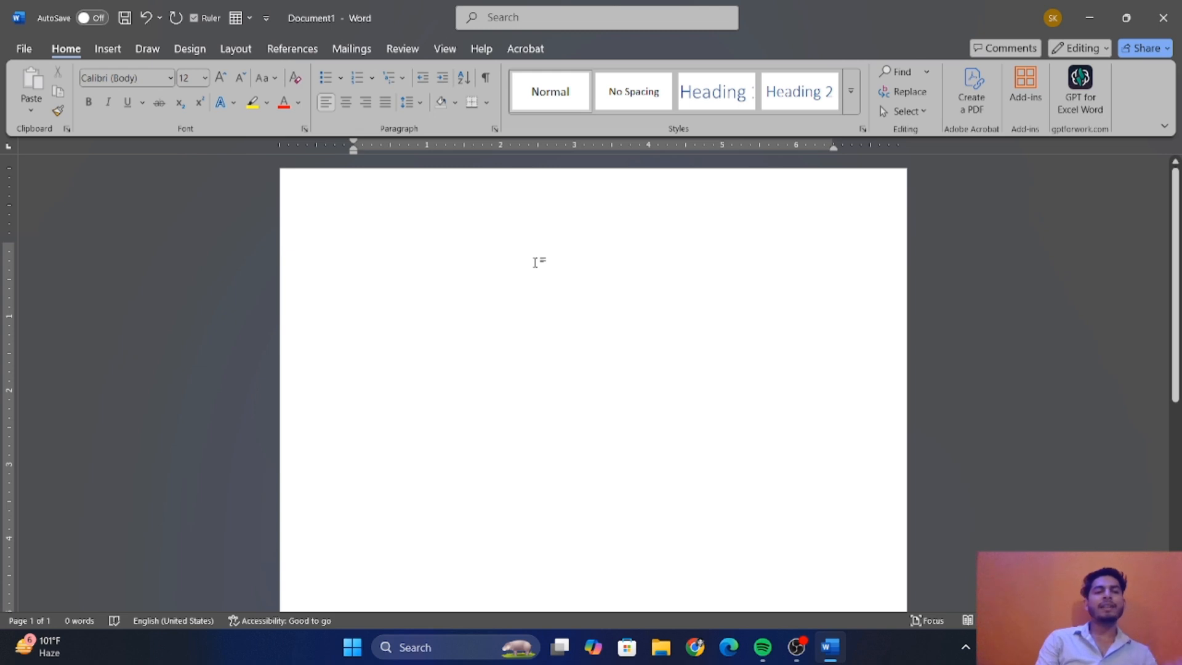
Insert a table by specifying its size as 5 columns and 5 rows with automatic fixed column width.
click(107, 49)
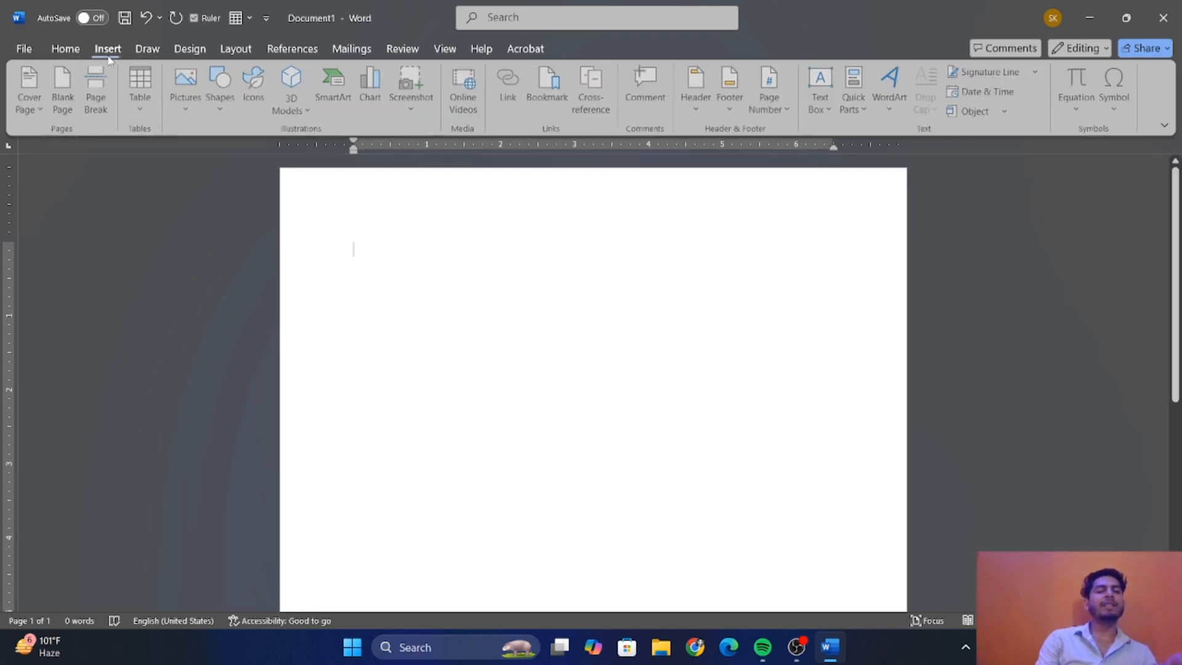
click(146, 94)
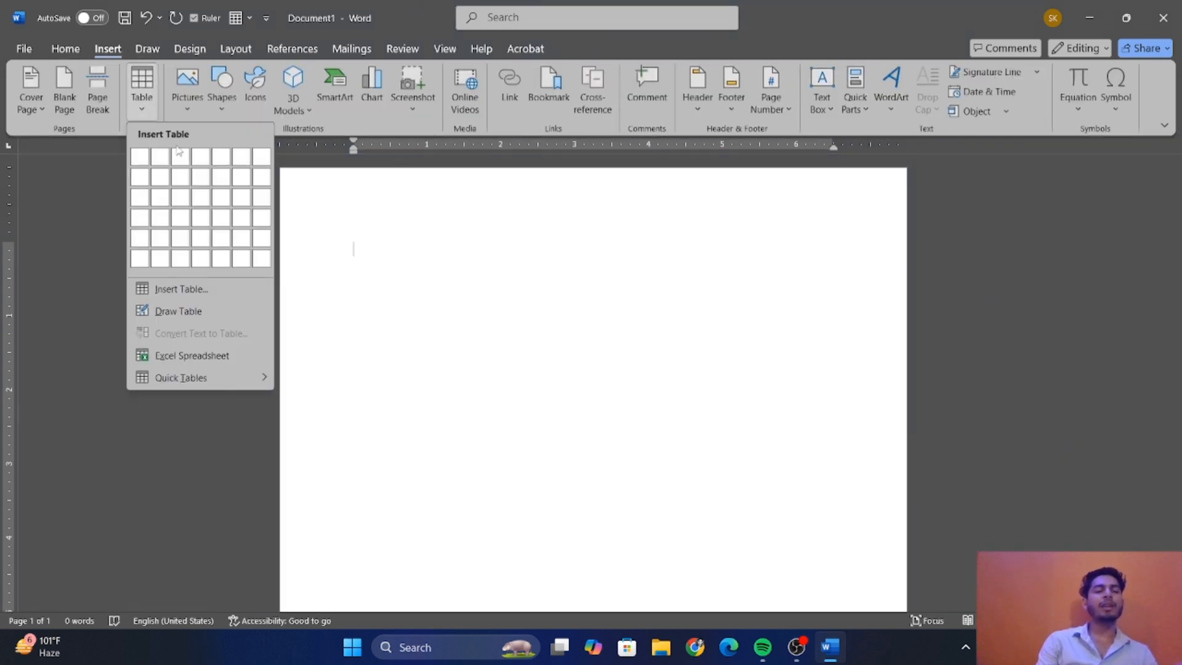
click(205, 294)
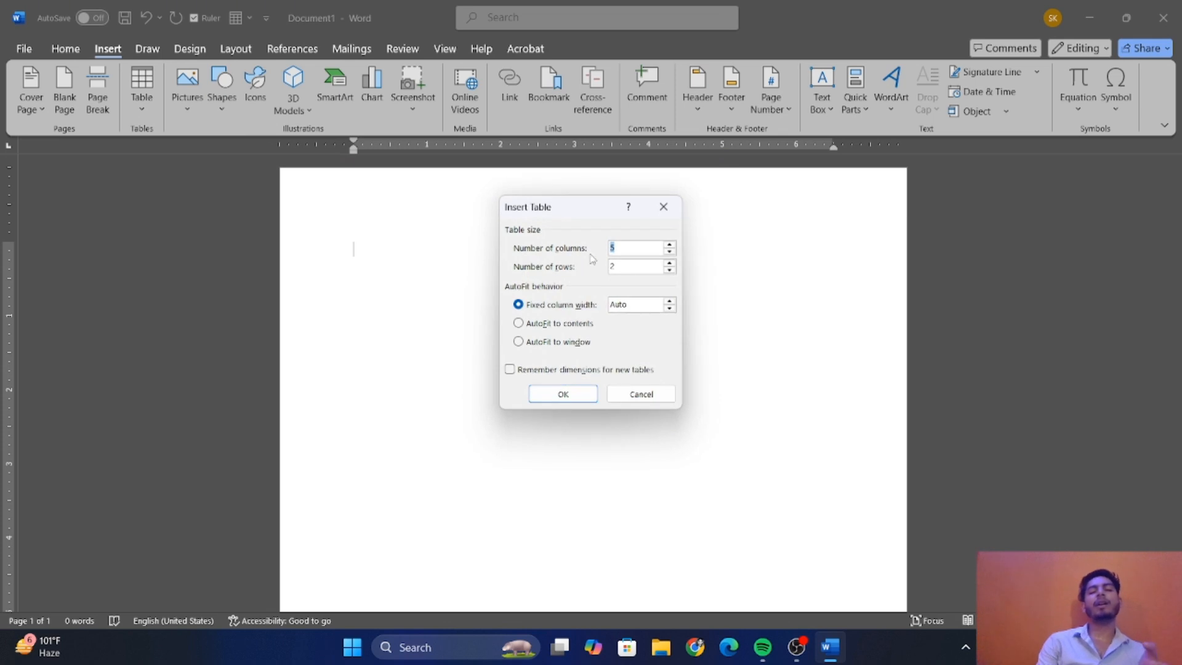
click(625, 247)
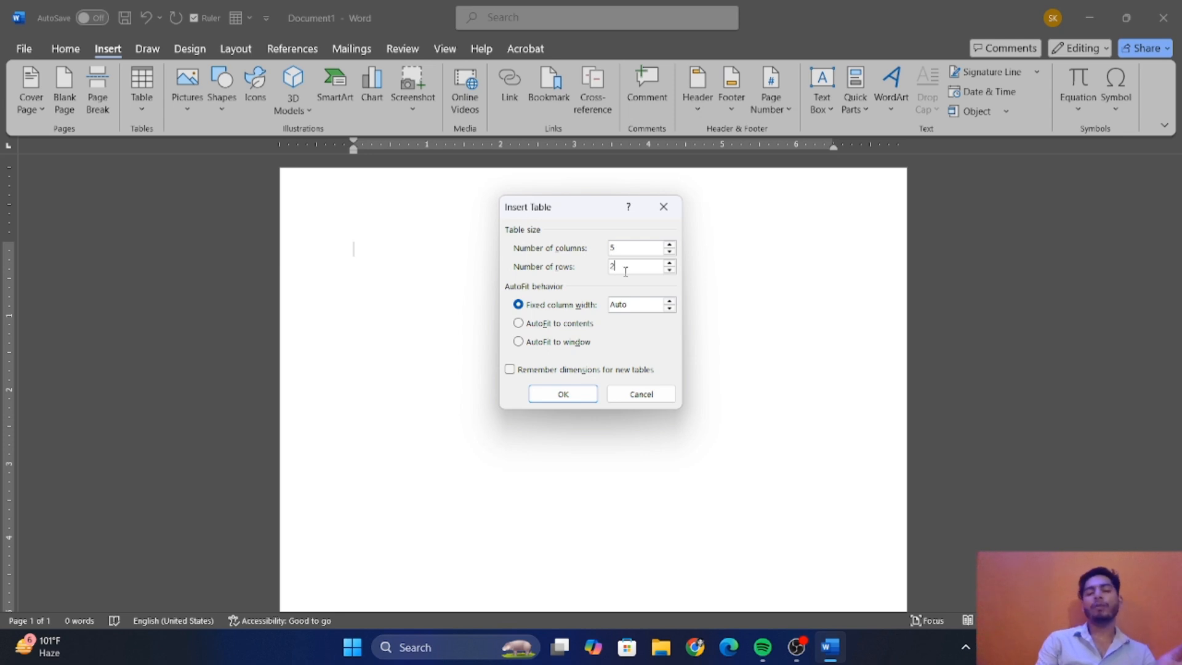
key(BackSpace)
text(5)
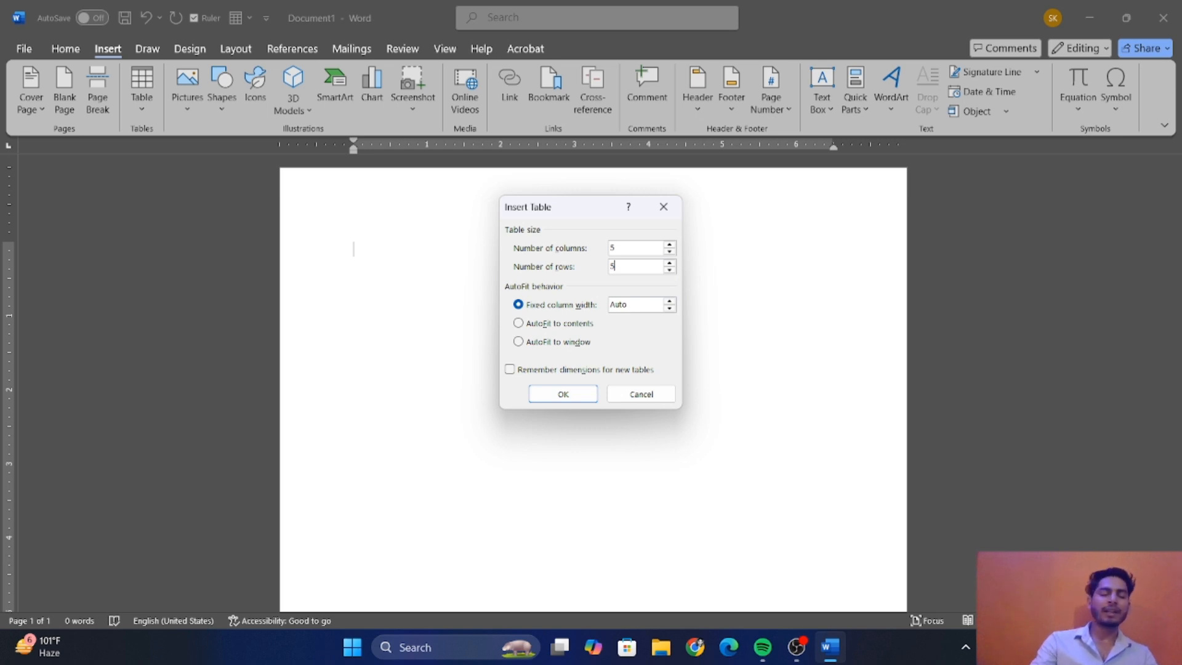
key(Return)
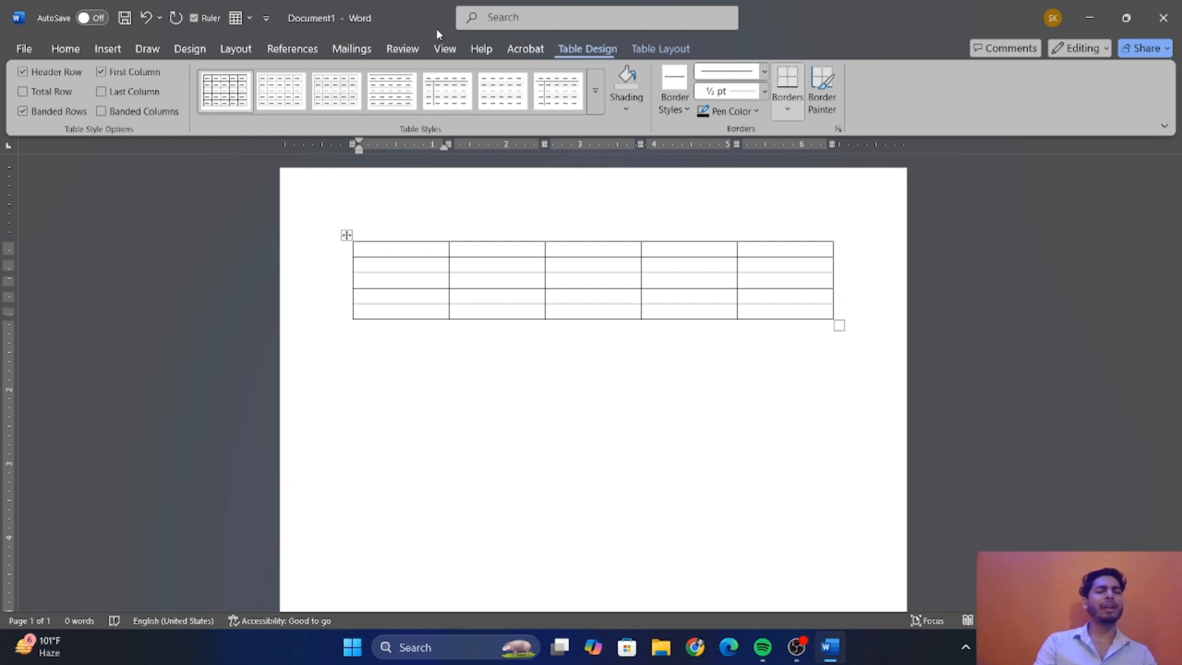
Draw a table below the five-column table, nest smaller hand-drawn tables inside it and divide the innermost one into cells.
click(368, 351)
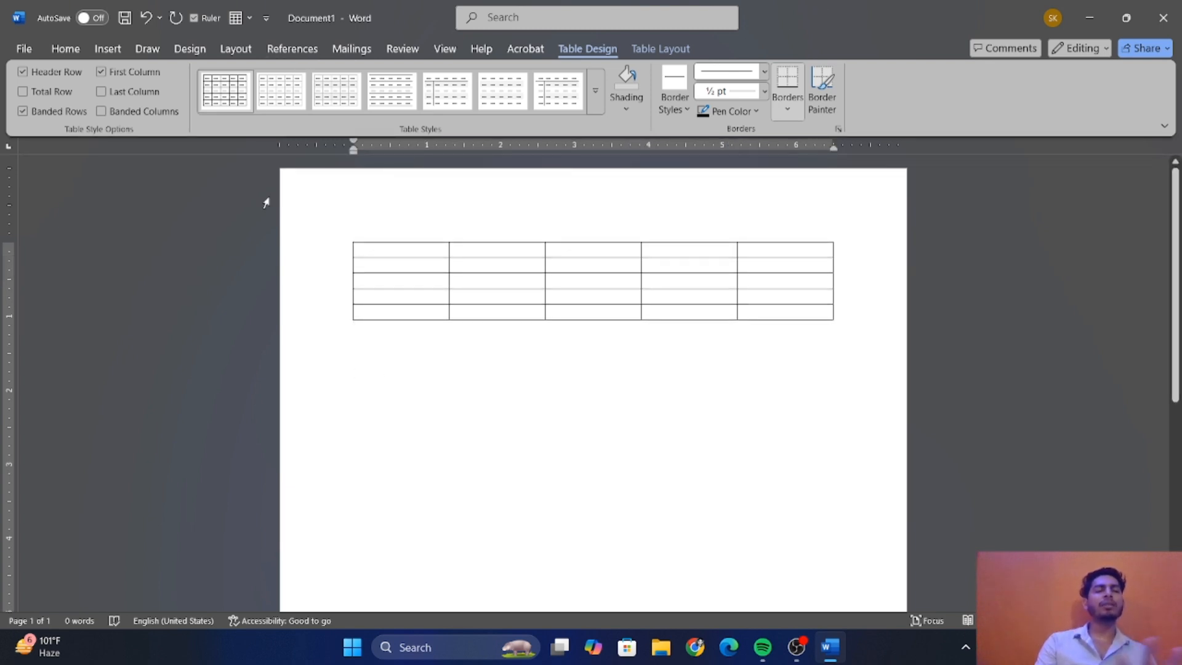
click(110, 48)
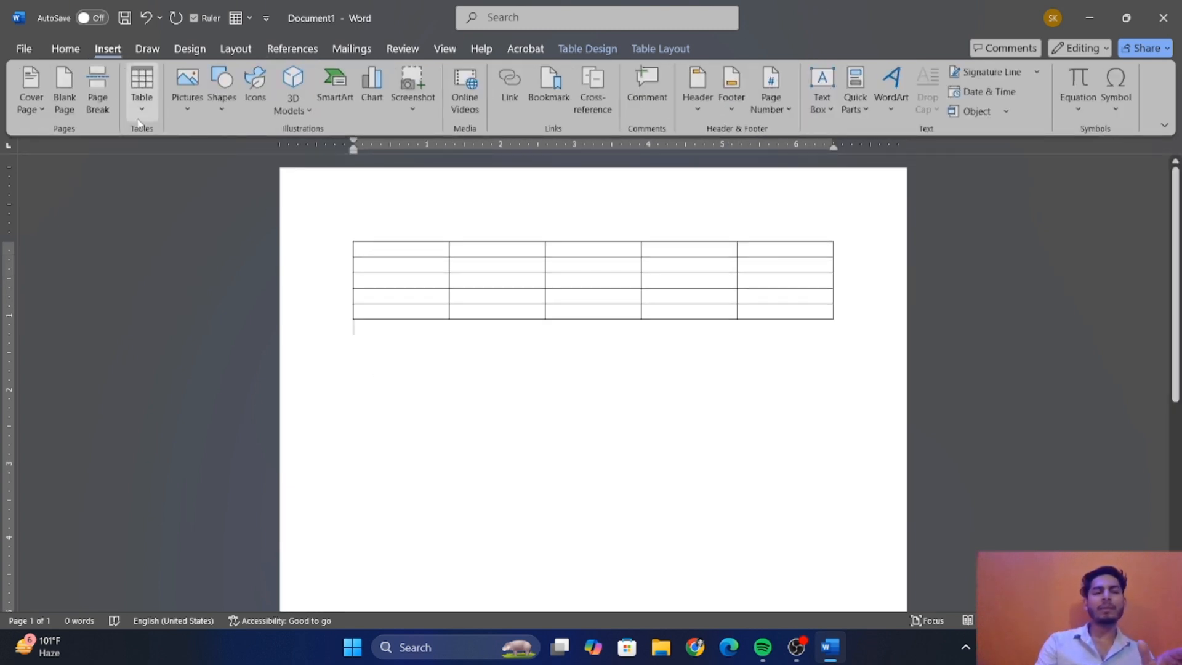
click(142, 86)
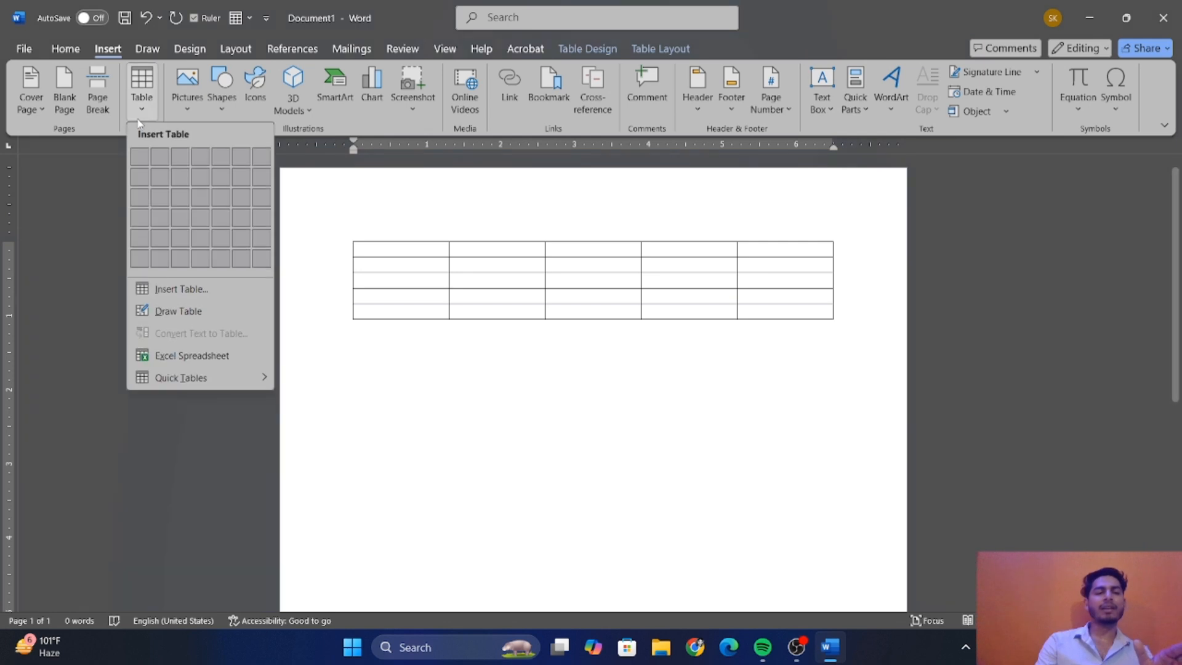
click(185, 311)
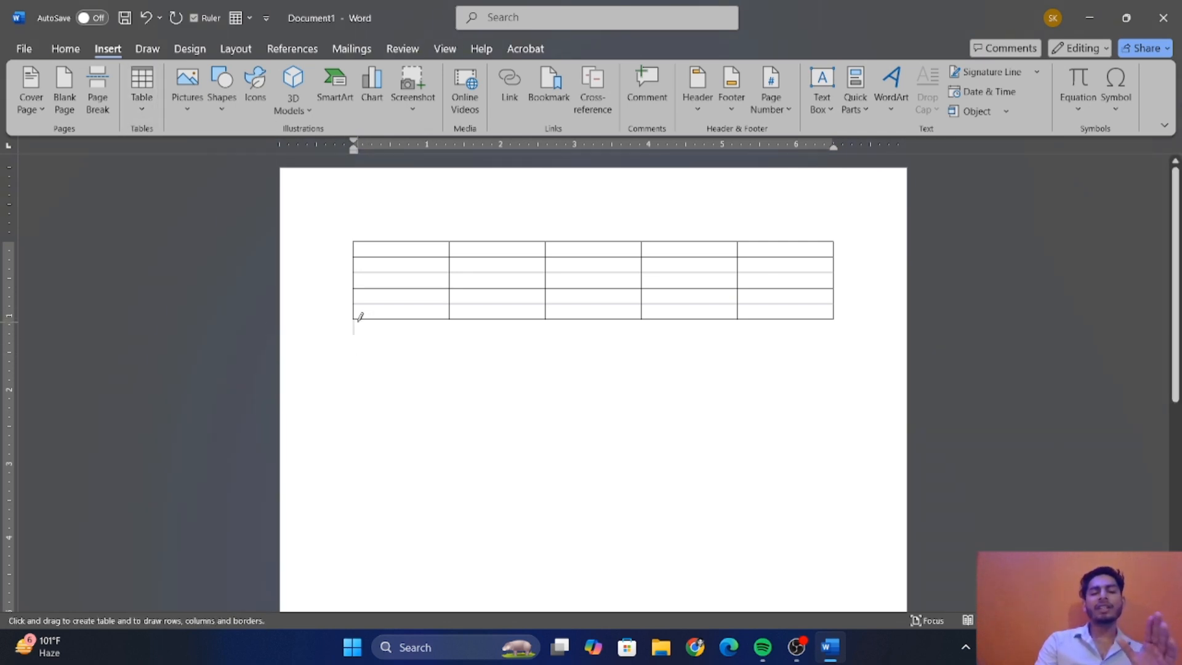
mouse_move(361, 317)
mouse_down()
mouse_move(482, 370)
mouse_move(639, 462)
mouse_move(708, 559)
mouse_move(800, 585)
mouse_move(868, 577)
mouse_up()
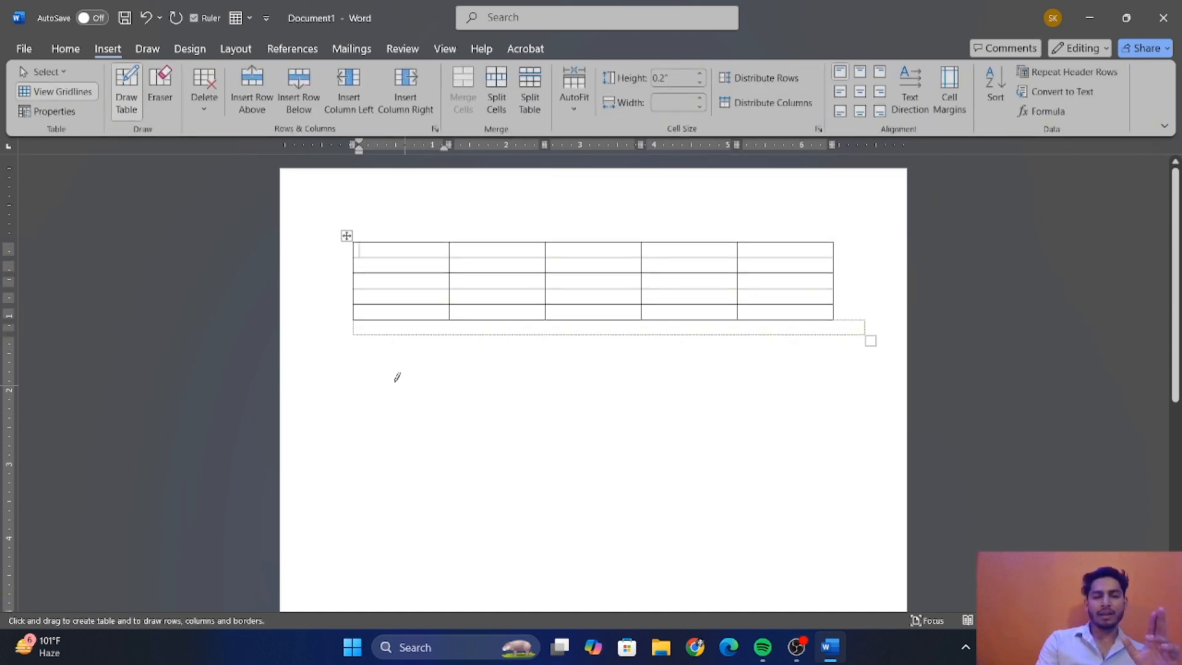
mouse_move(355, 321)
mouse_down()
mouse_move(429, 404)
mouse_move(570, 412)
mouse_move(568, 425)
mouse_up()
drag(439, 364, 519, 420)
mouse_move(446, 387)
mouse_down()
mouse_move(523, 365)
mouse_move(483, 414)
mouse_move(529, 395)
mouse_up()
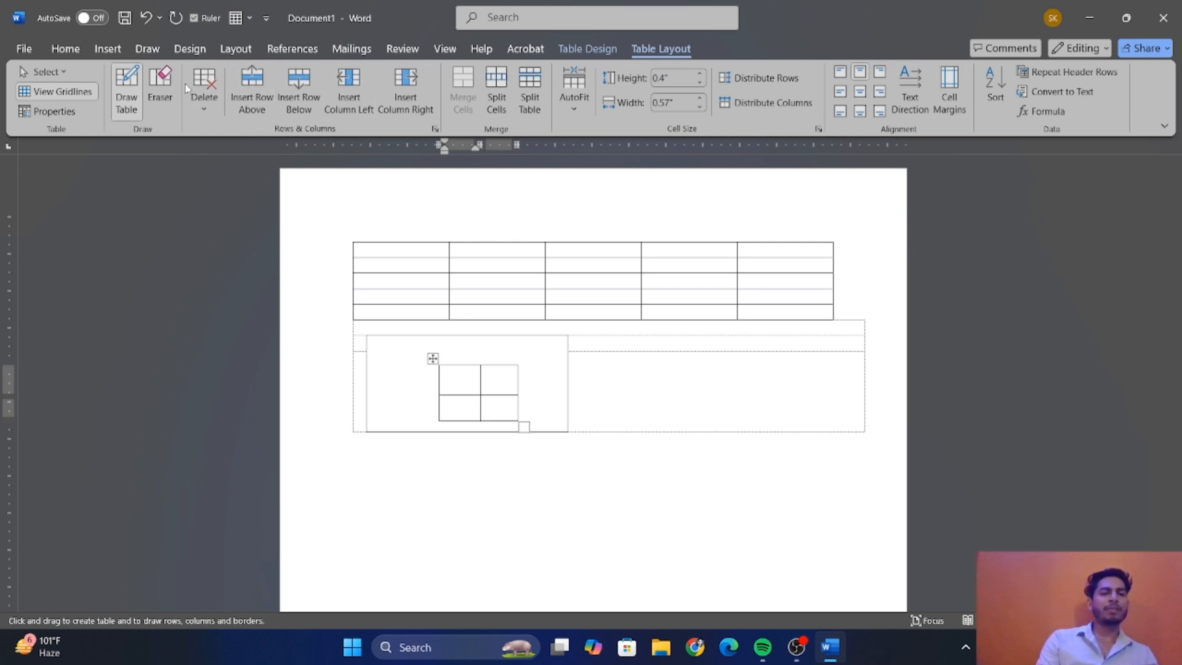
Erase the hand-drawn tables and the five-column table with the Eraser tool.
click(160, 86)
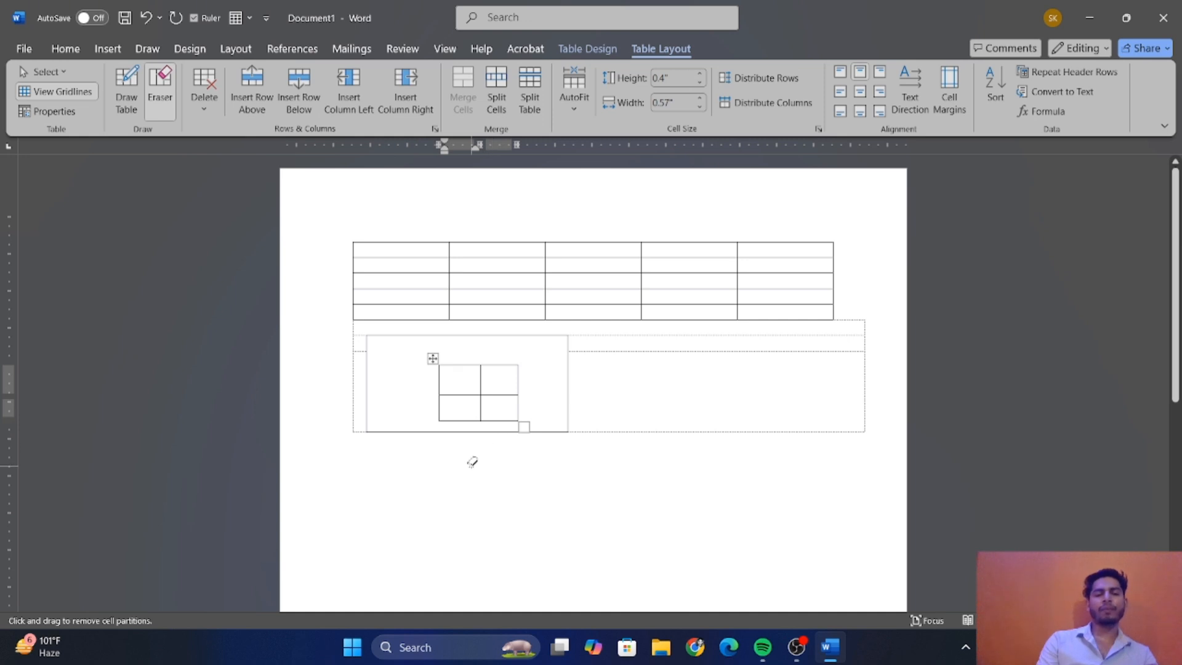
drag(470, 462, 525, 188)
drag(381, 213, 748, 353)
mouse_move(477, 383)
mouse_down()
mouse_move(293, 277)
mouse_move(287, 254)
mouse_up()
Insert an Excel spreadsheet into the empty document and return to the document page.
click(108, 49)
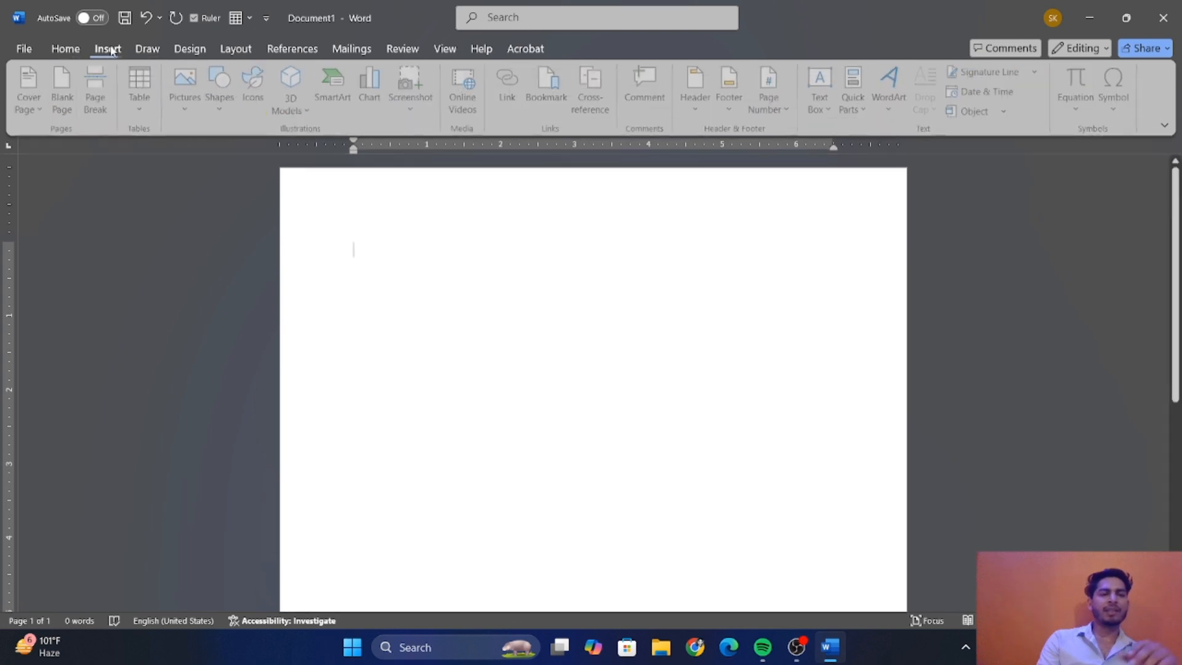
click(140, 117)
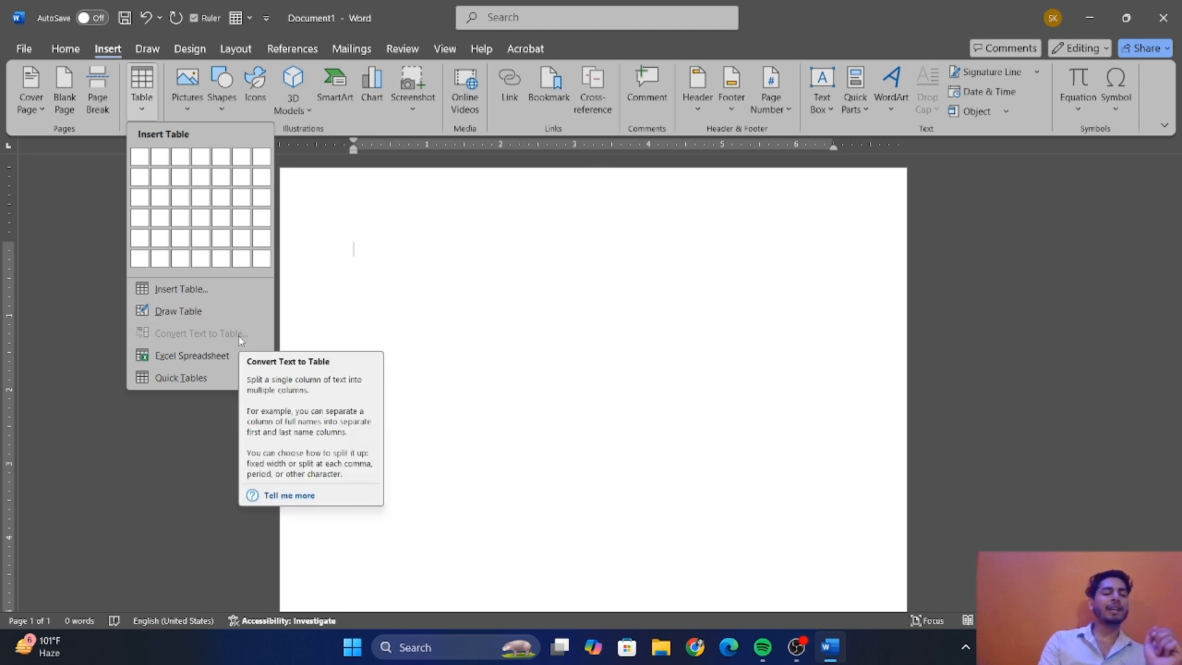
click(194, 355)
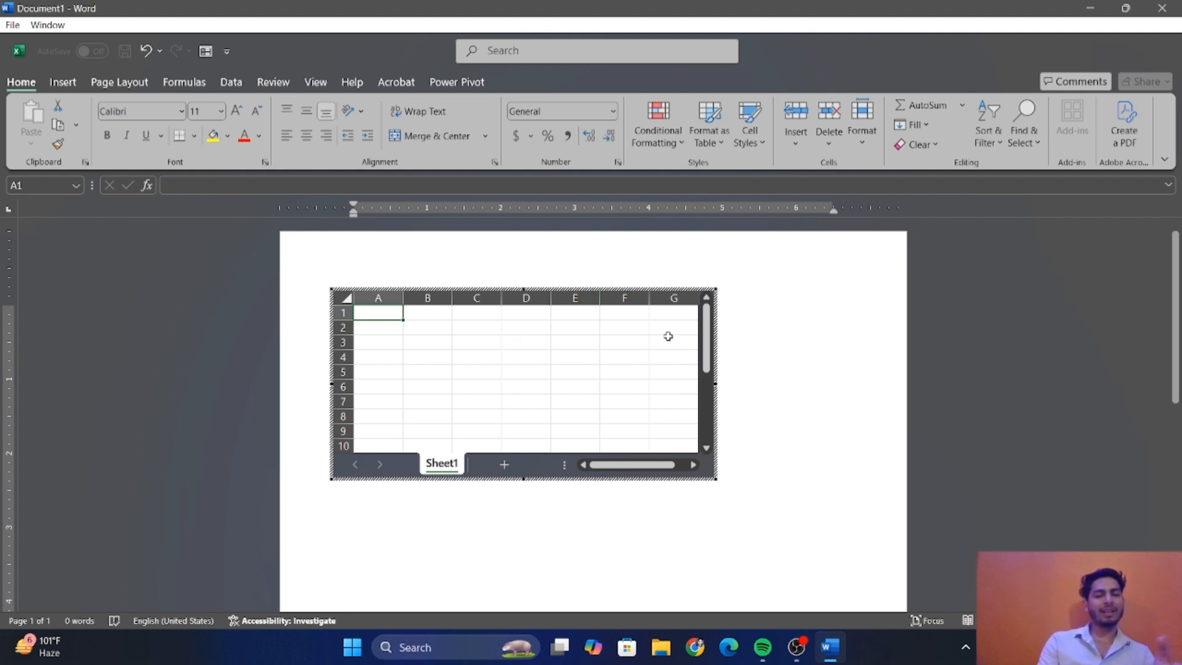
click(793, 330)
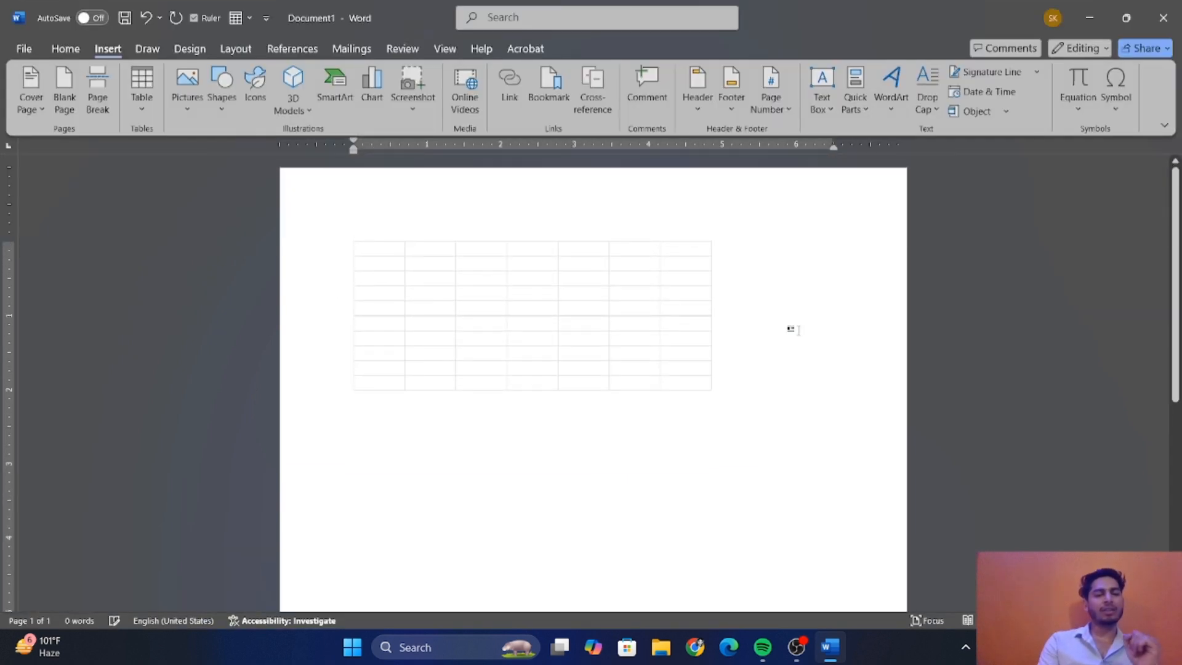
Reopen the embedded spreadsheet for editing, leave it and delete it from the document.
double_click(590, 291)
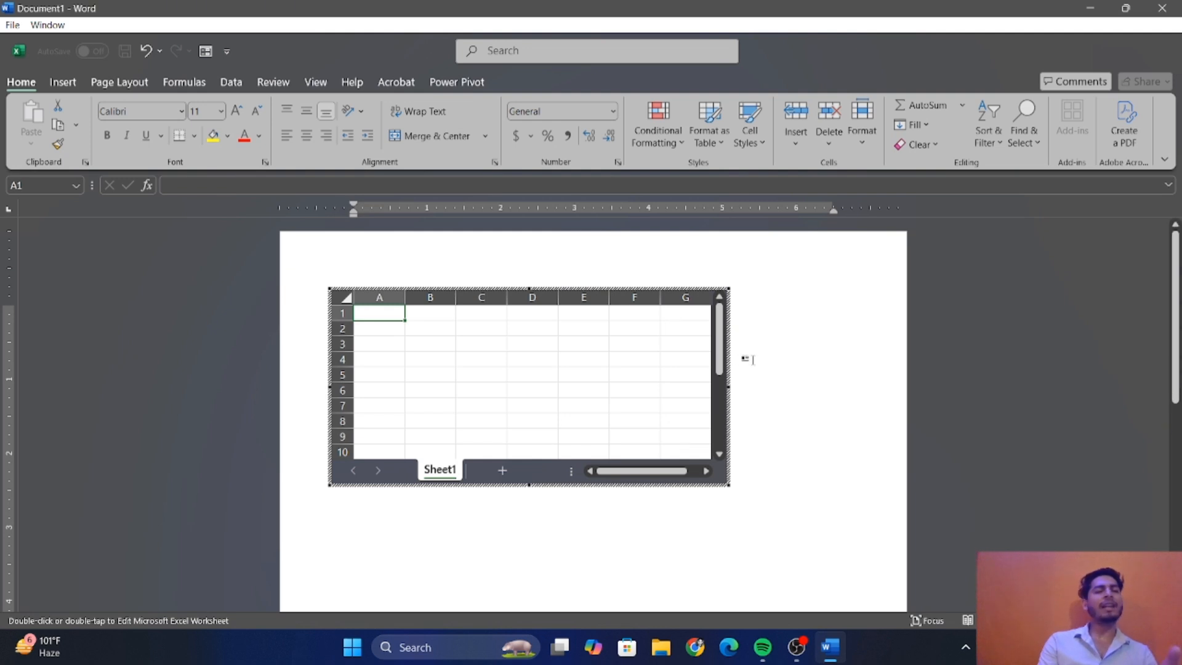
click(750, 359)
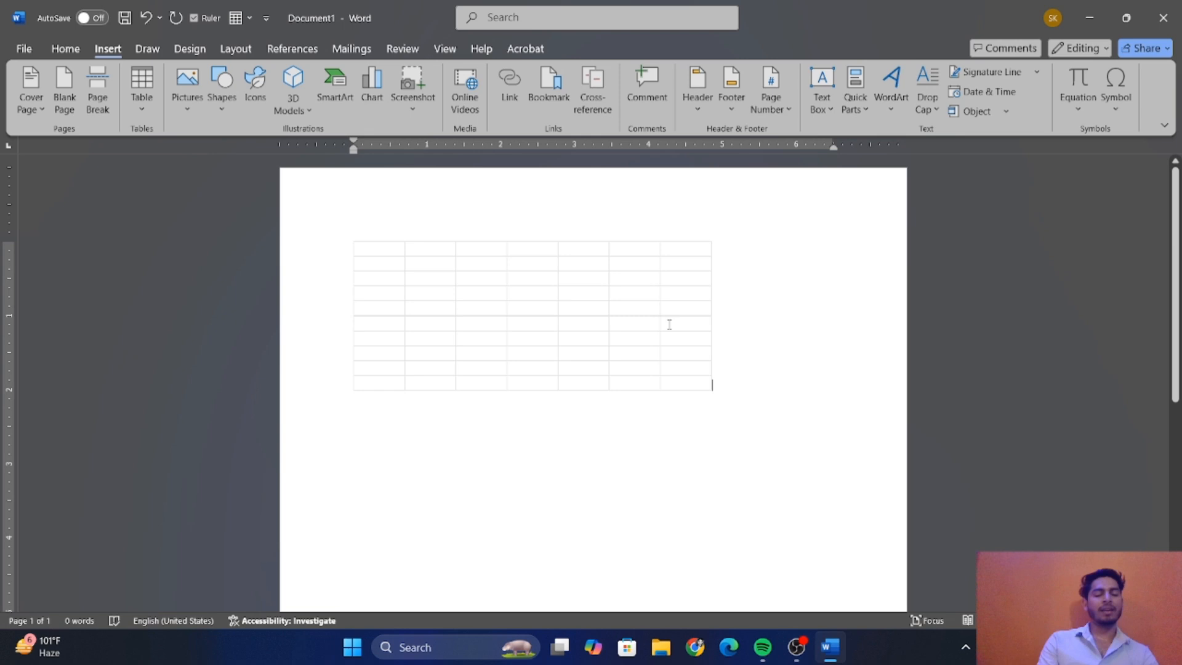
key(BackSpace)
key(BackSpace)
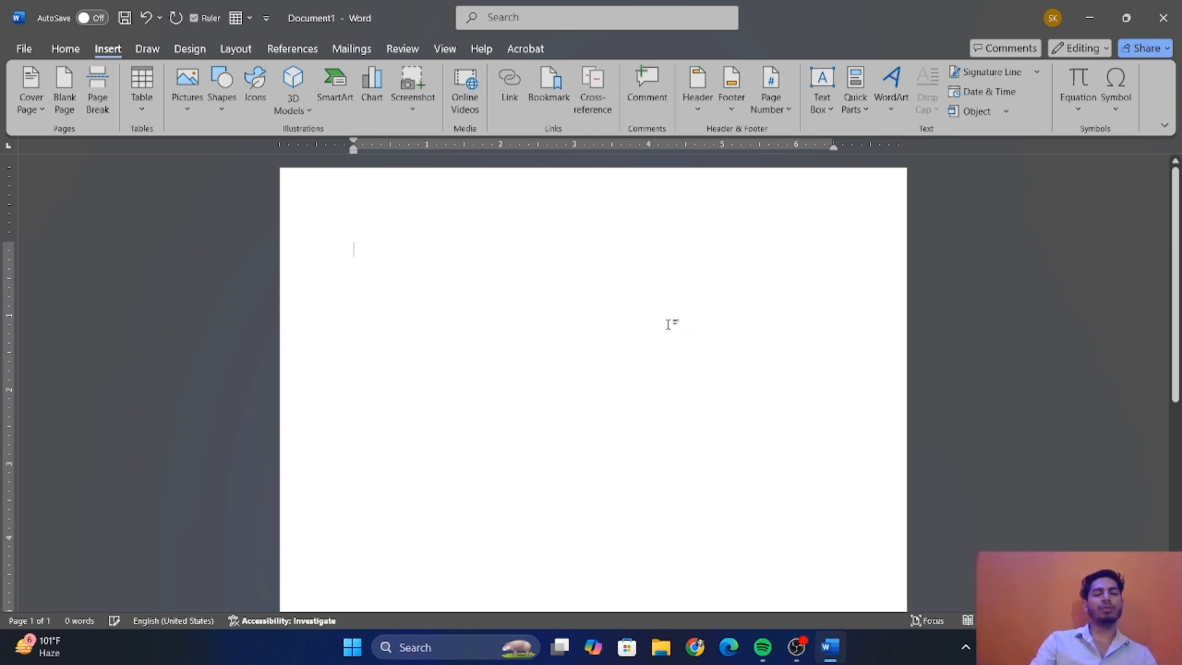
Insert the built-in Tabular List quick table into the empty document.
click(141, 92)
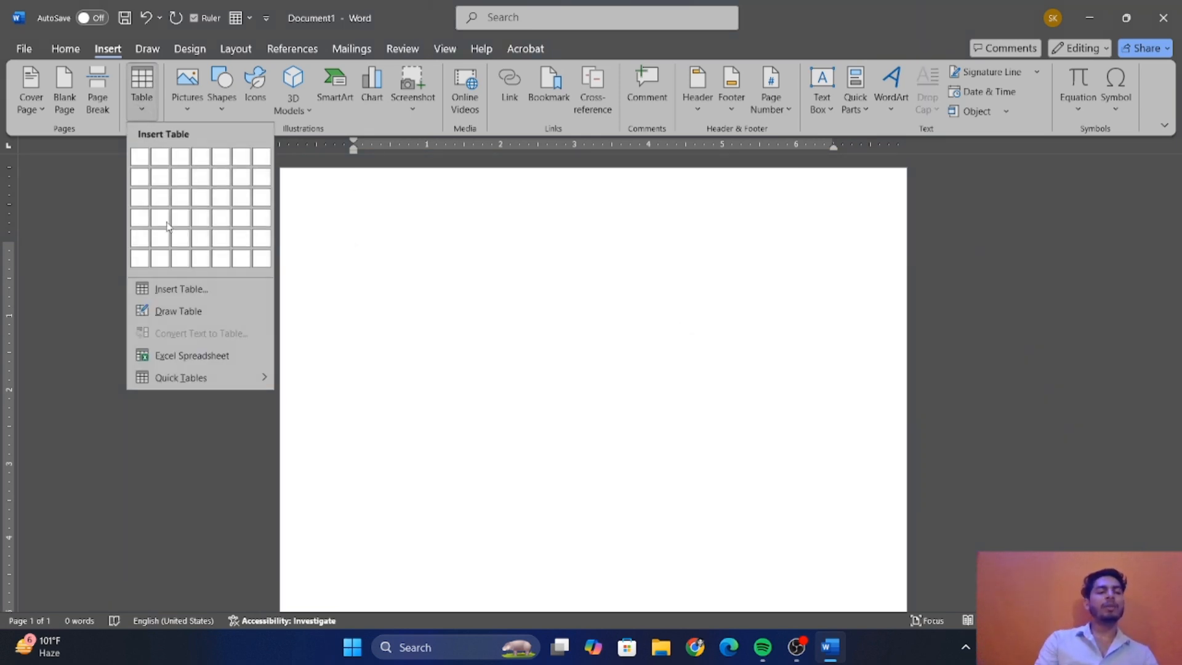
mouse_move(192, 378)
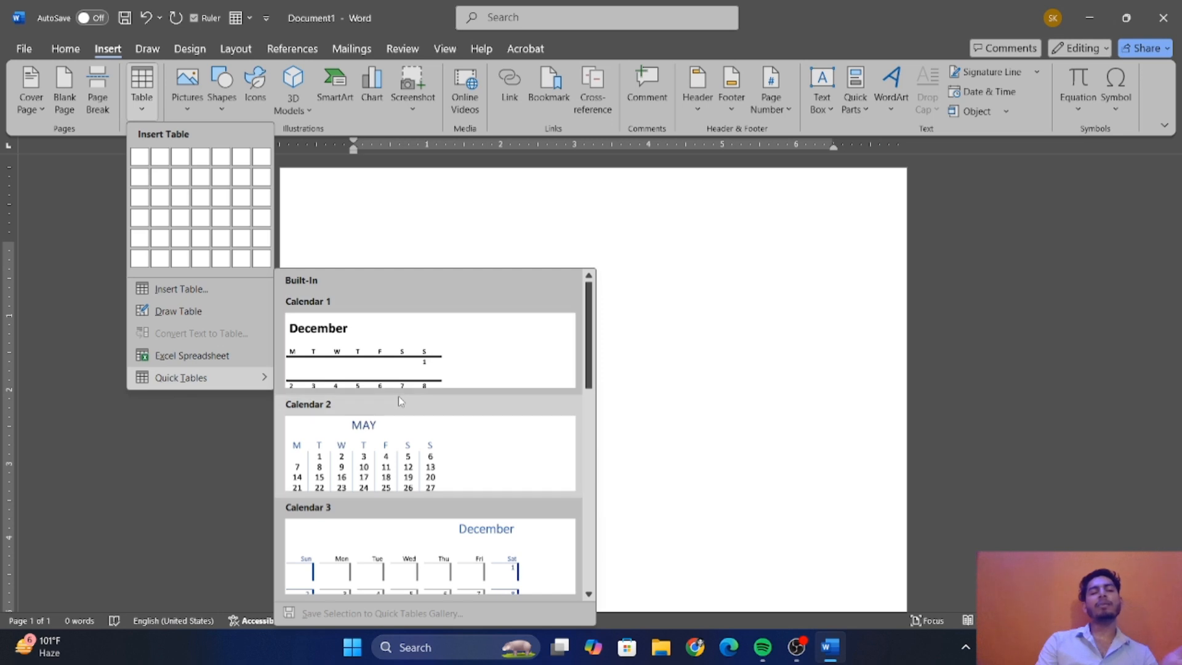
scroll(398, 401, down, 6)
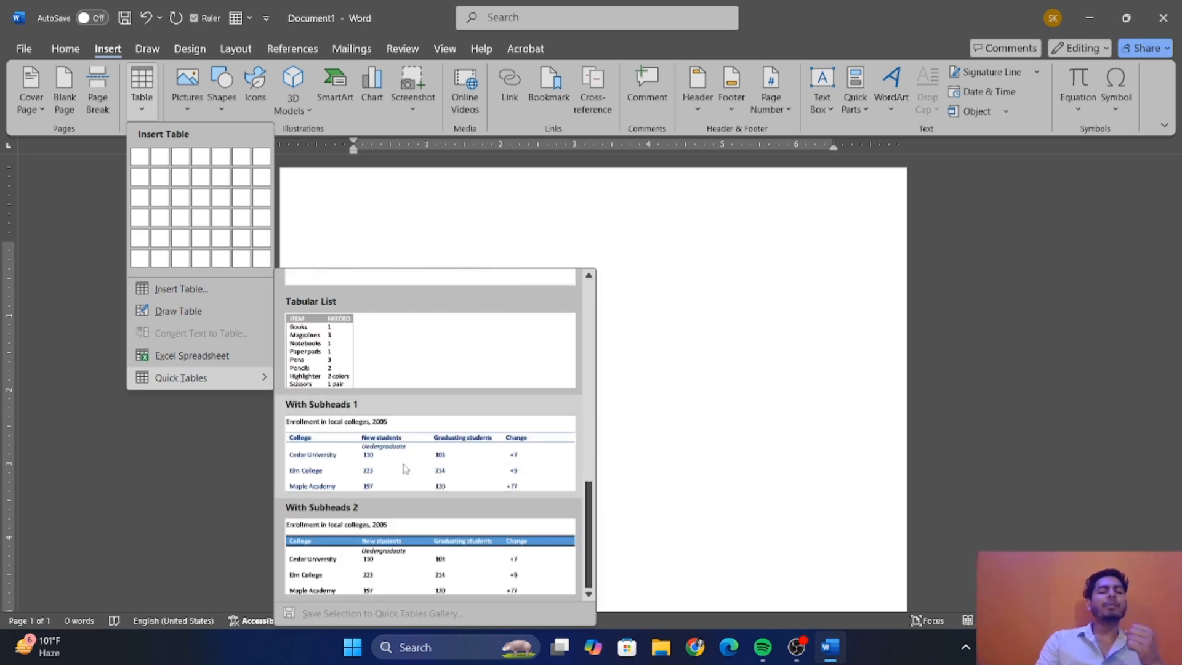
click(357, 377)
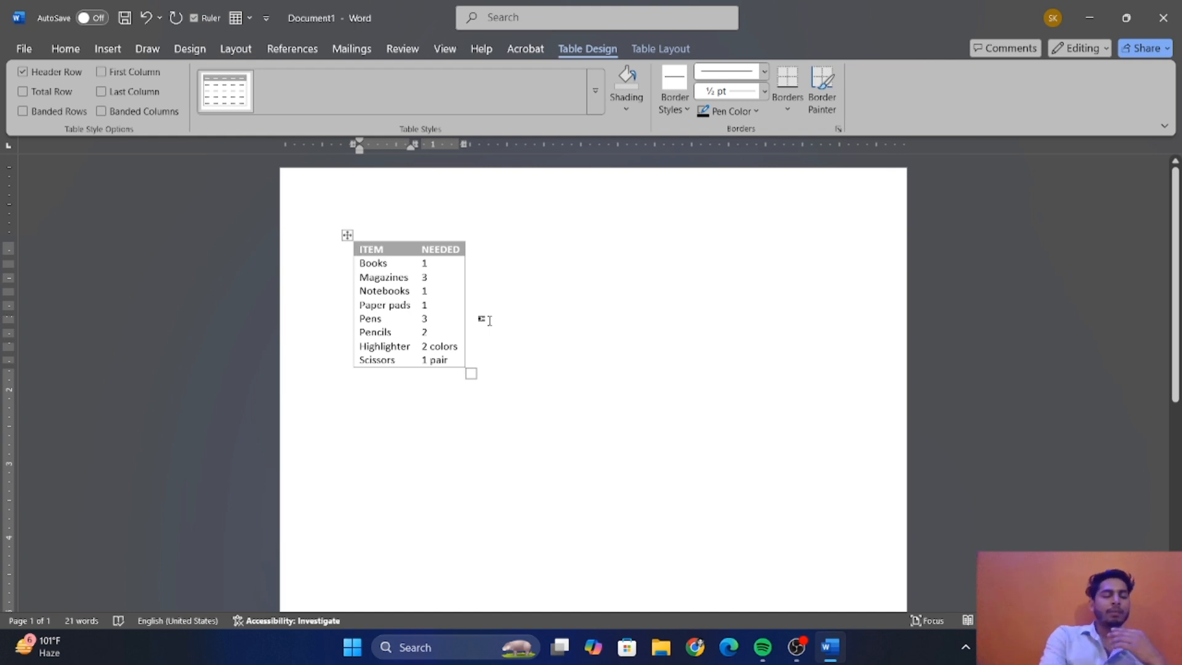
Delete the Tabular List table from the document.
key(ctrl+a)
key(BackSpace)
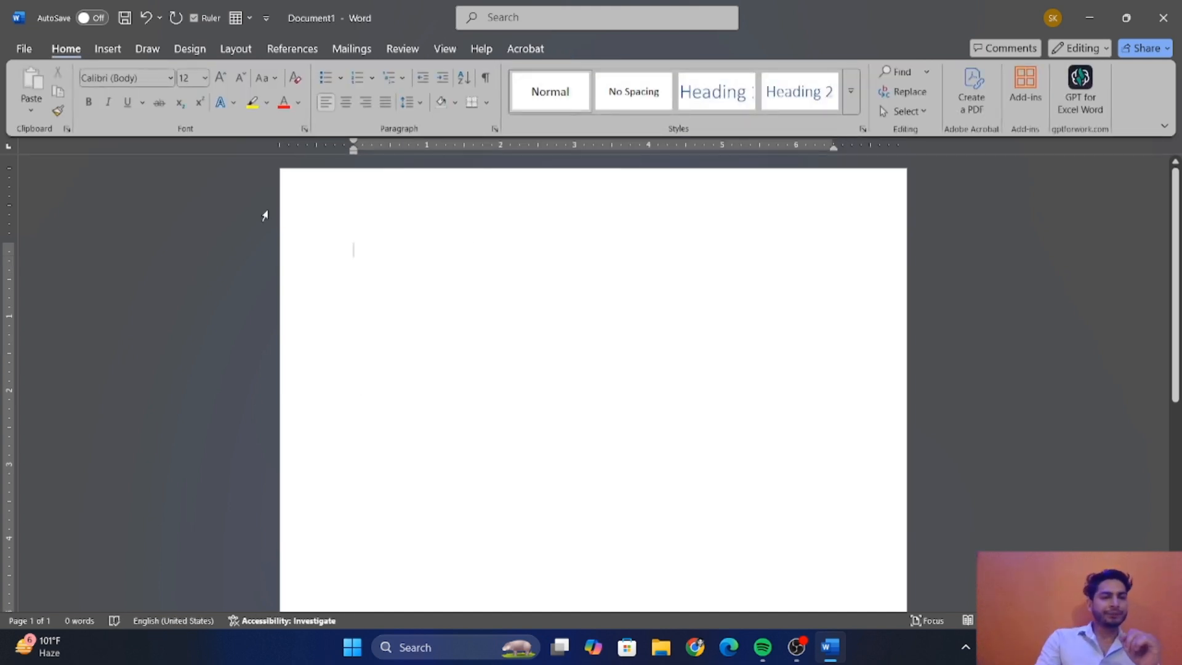
Insert a table with seven columns and four rows into the empty document.
click(108, 48)
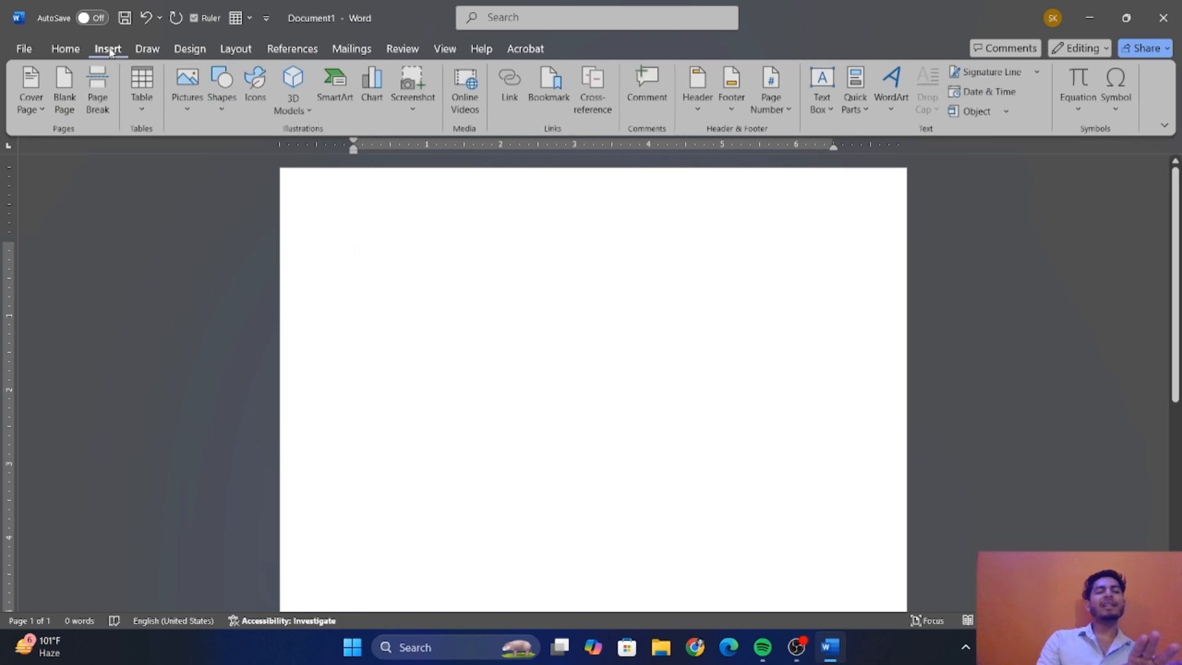
click(134, 115)
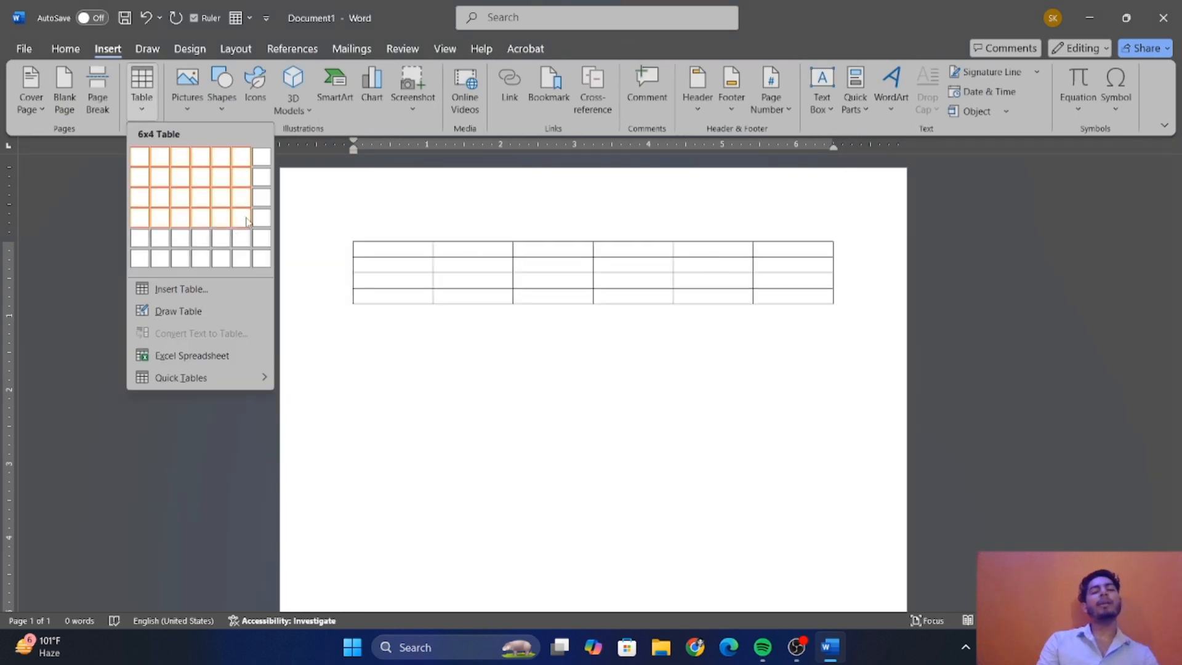
click(259, 222)
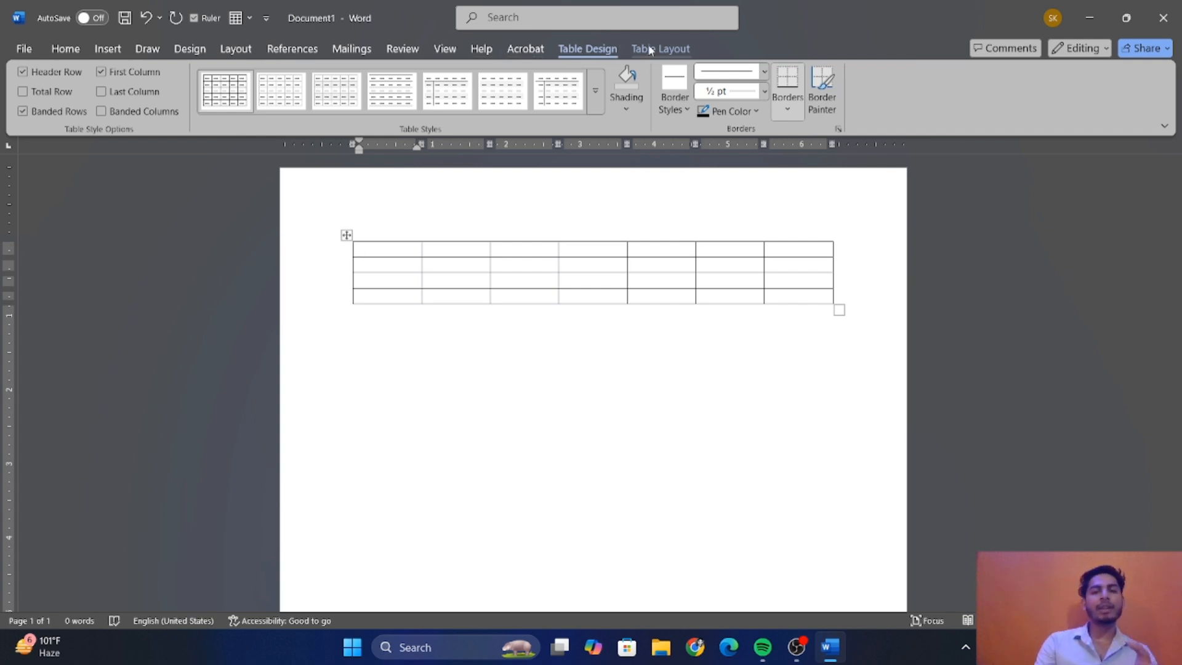
click(409, 337)
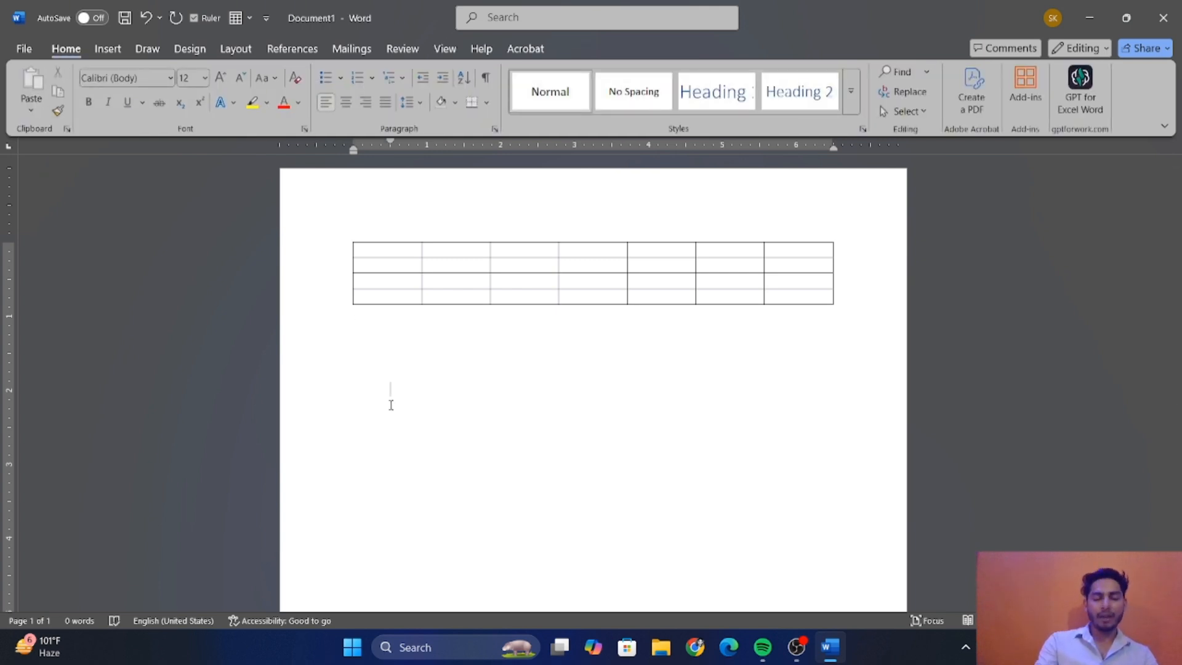
Apply the orange grid table style with a solid header row and banded rows to the table.
click(373, 282)
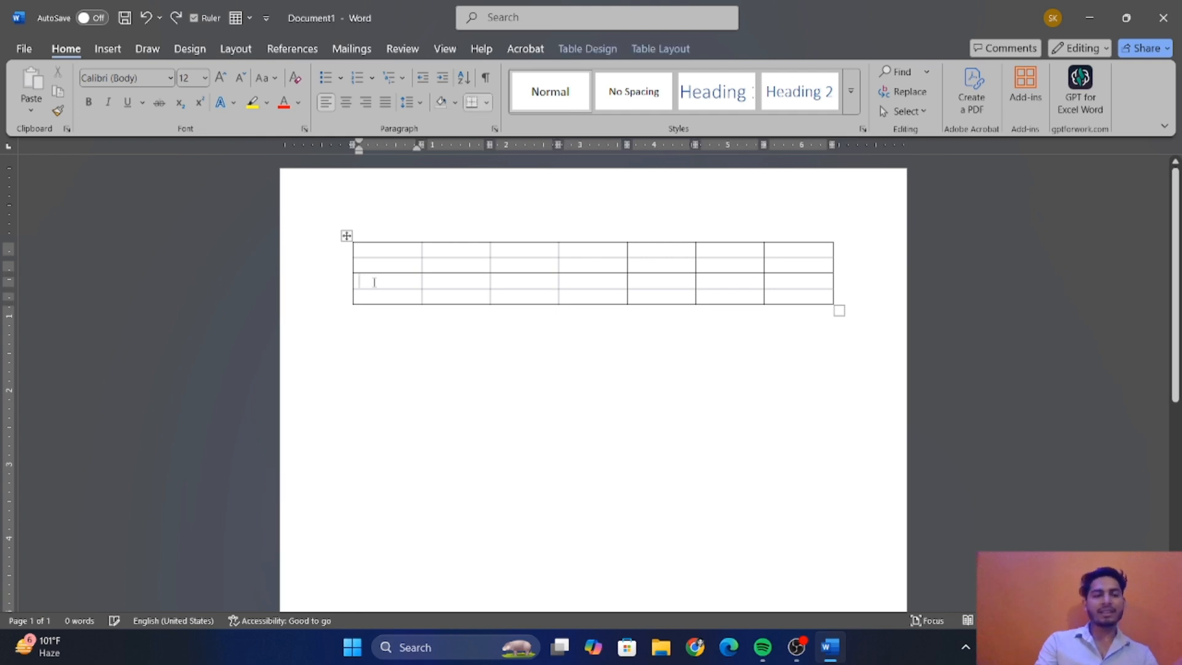
click(595, 50)
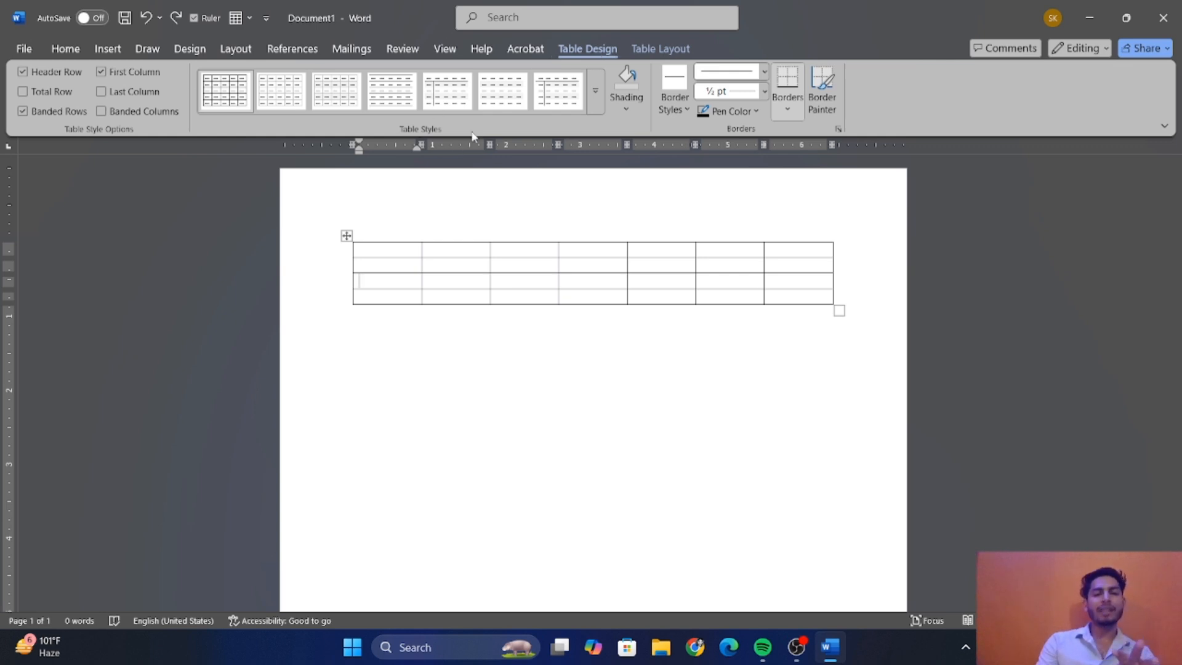
click(594, 109)
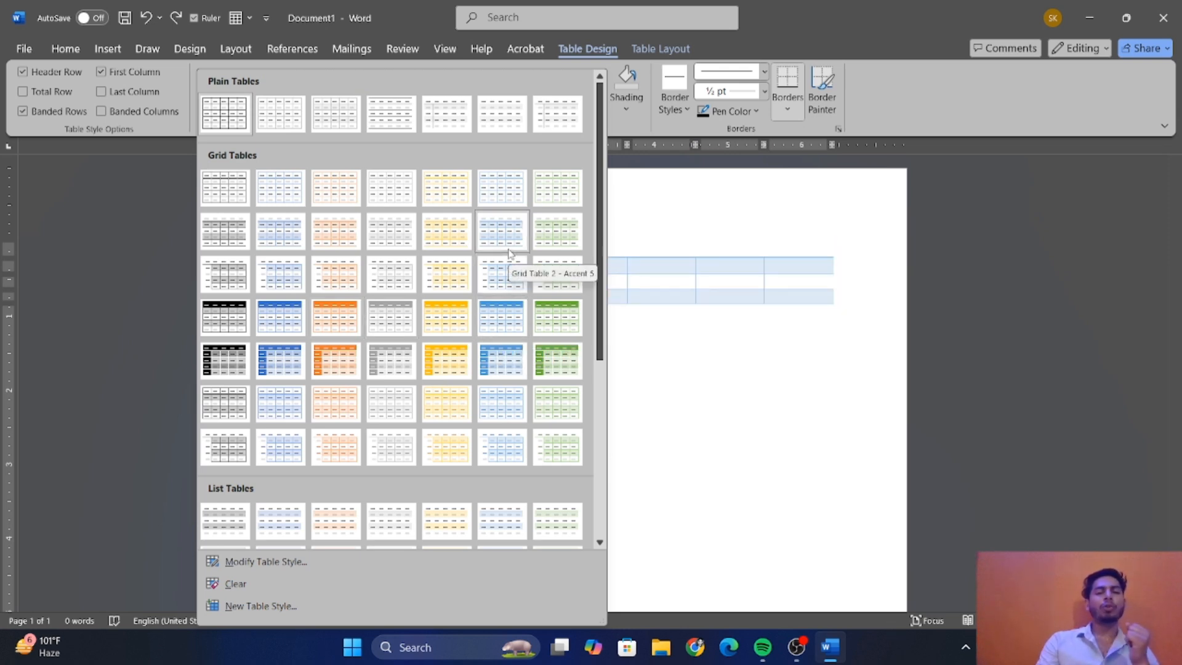
click(323, 311)
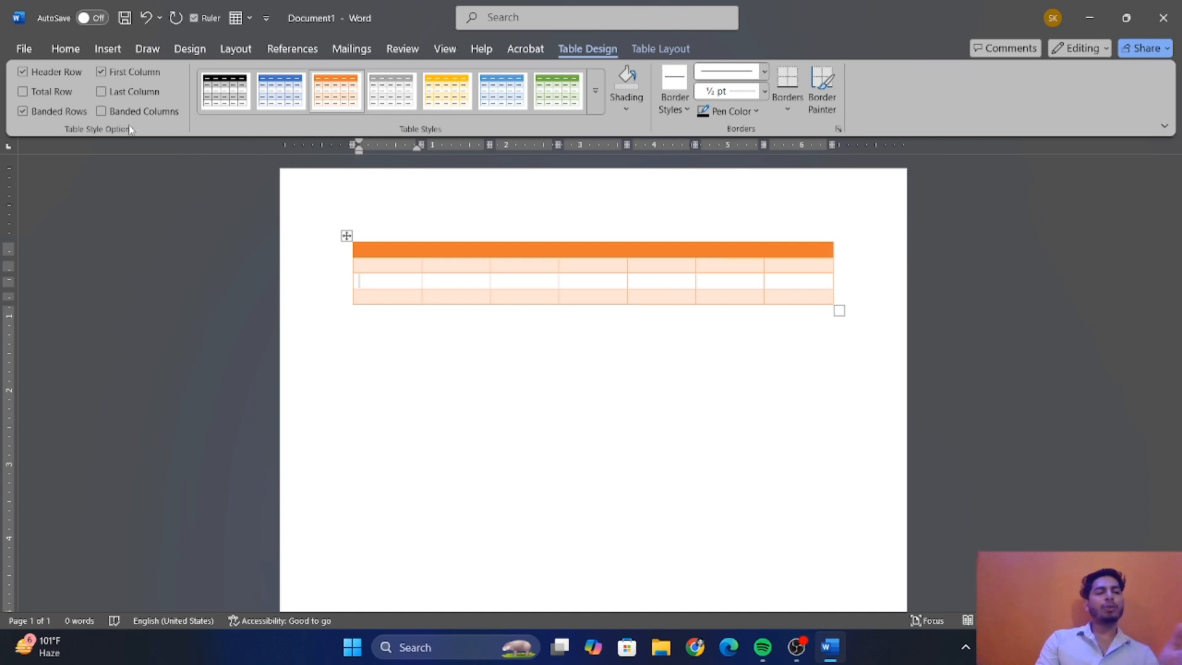
Switch the table's Header Row option off and on again, and its Total Row option on and off again.
click(38, 73)
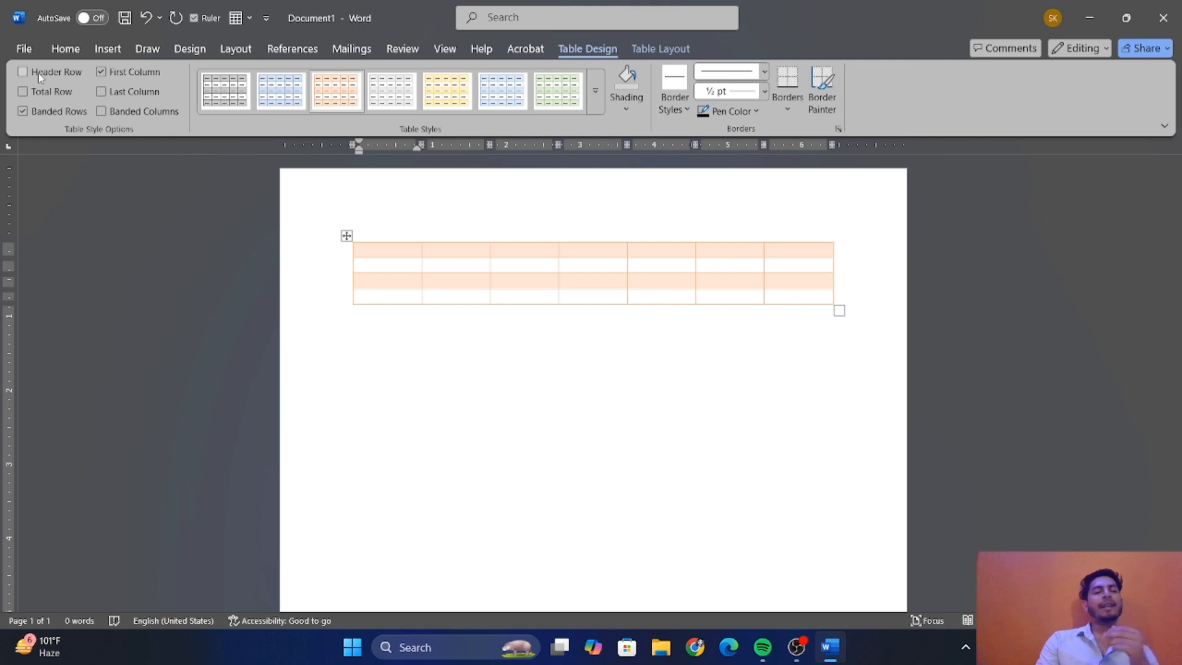
click(38, 73)
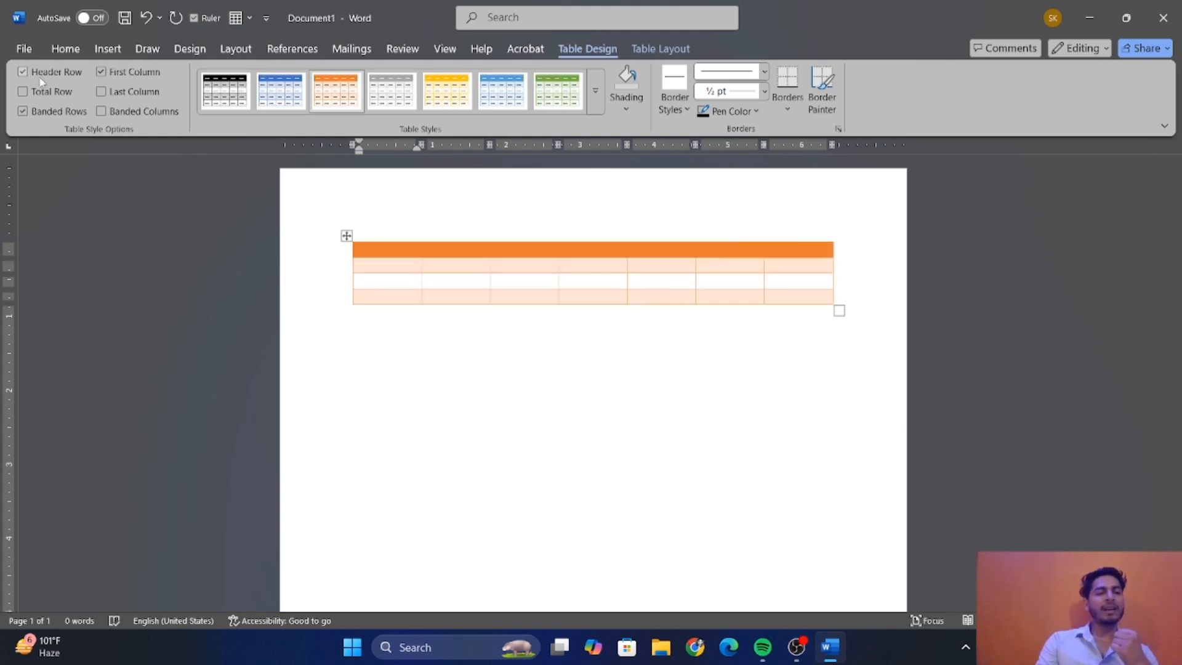
click(46, 93)
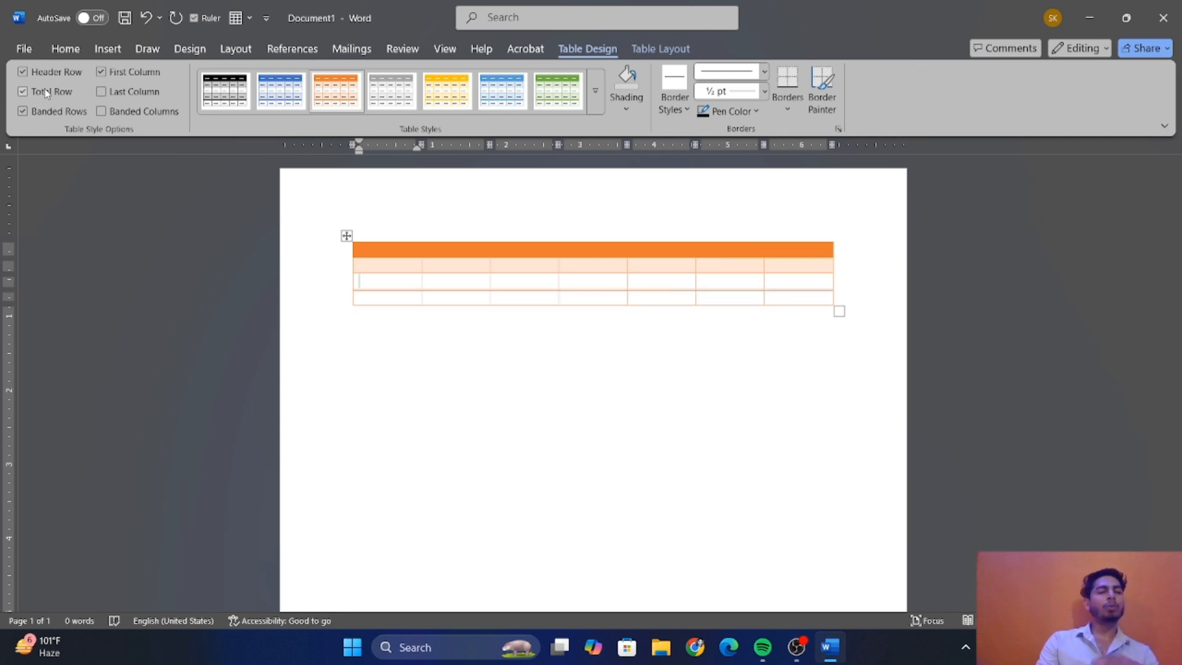
click(47, 93)
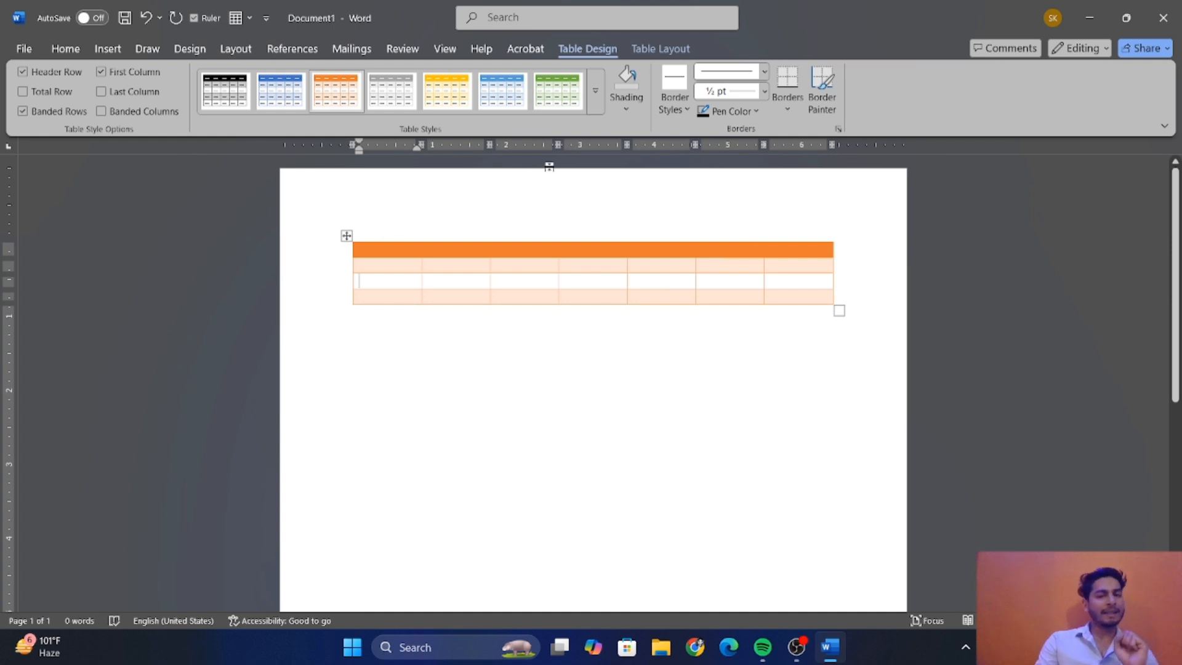
Shade the first cell of the third row yellow and paint a blue double-line border along the table's top edge.
click(619, 108)
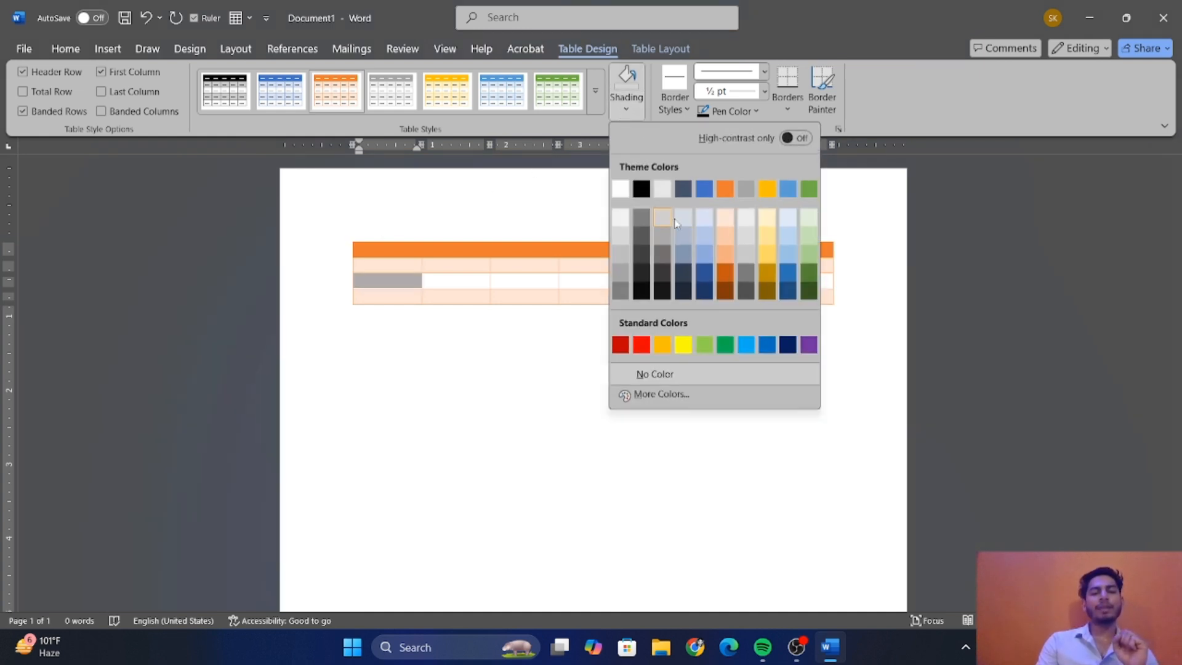
click(683, 345)
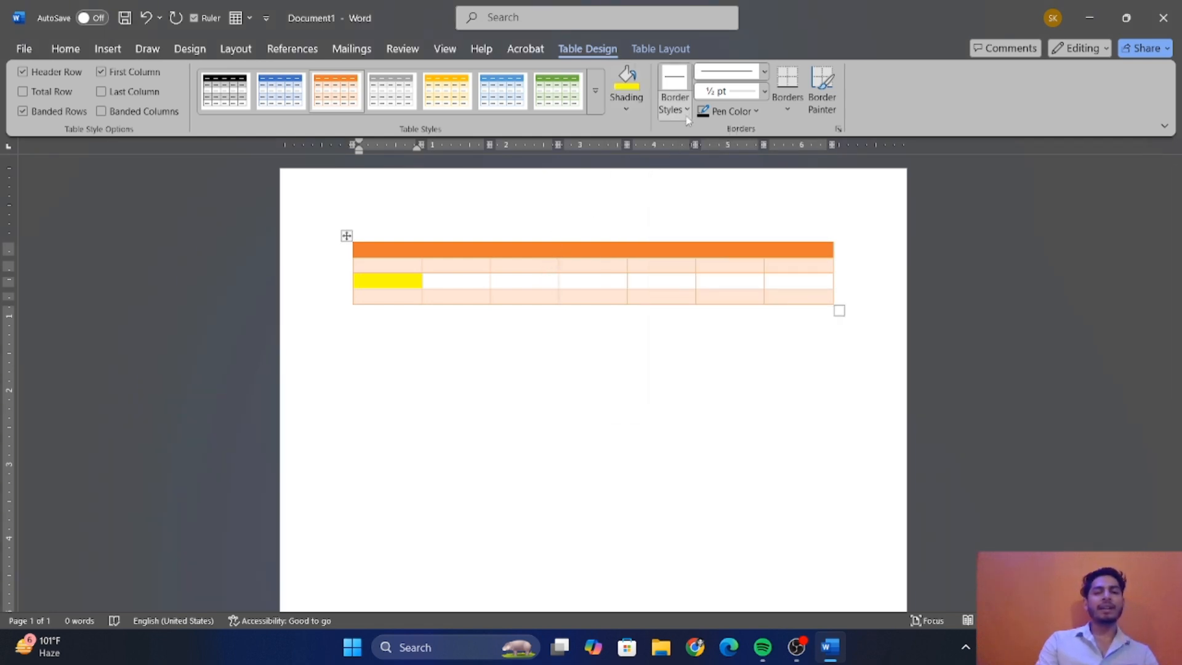
click(675, 104)
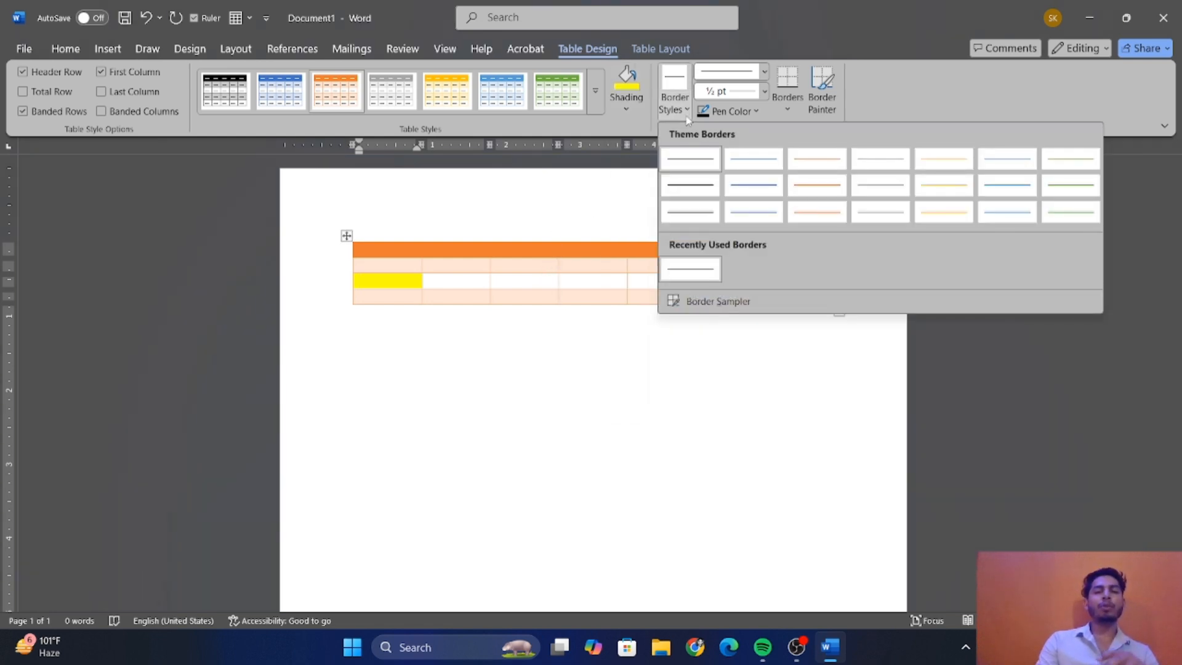
click(766, 211)
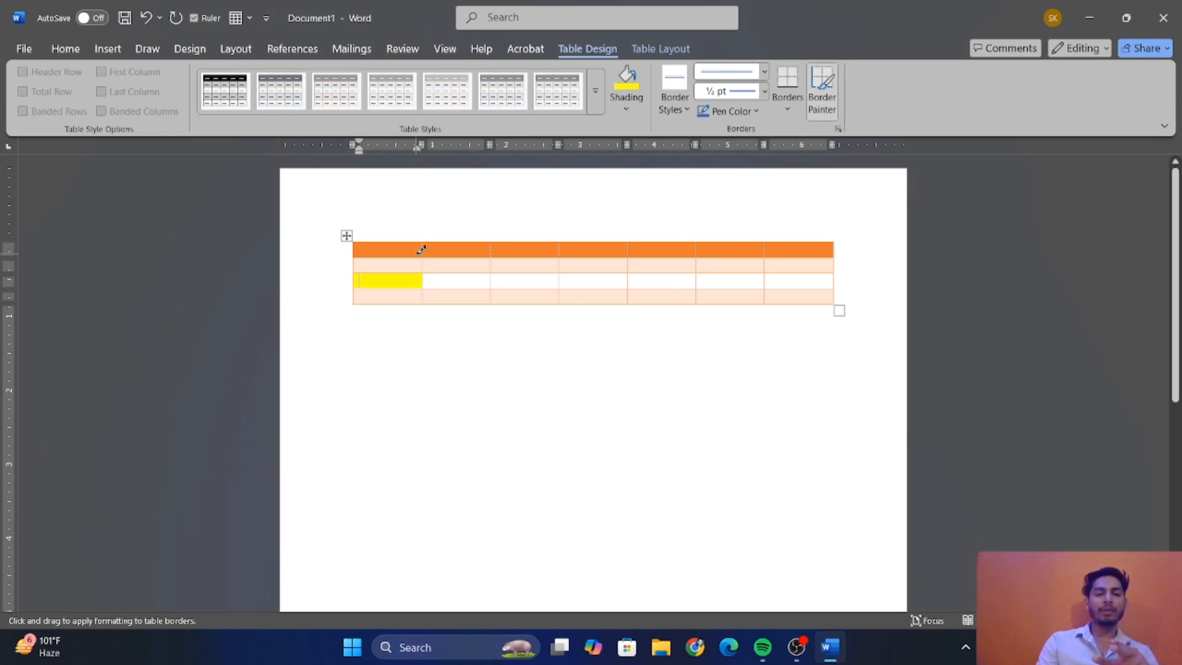
drag(356, 242, 826, 231)
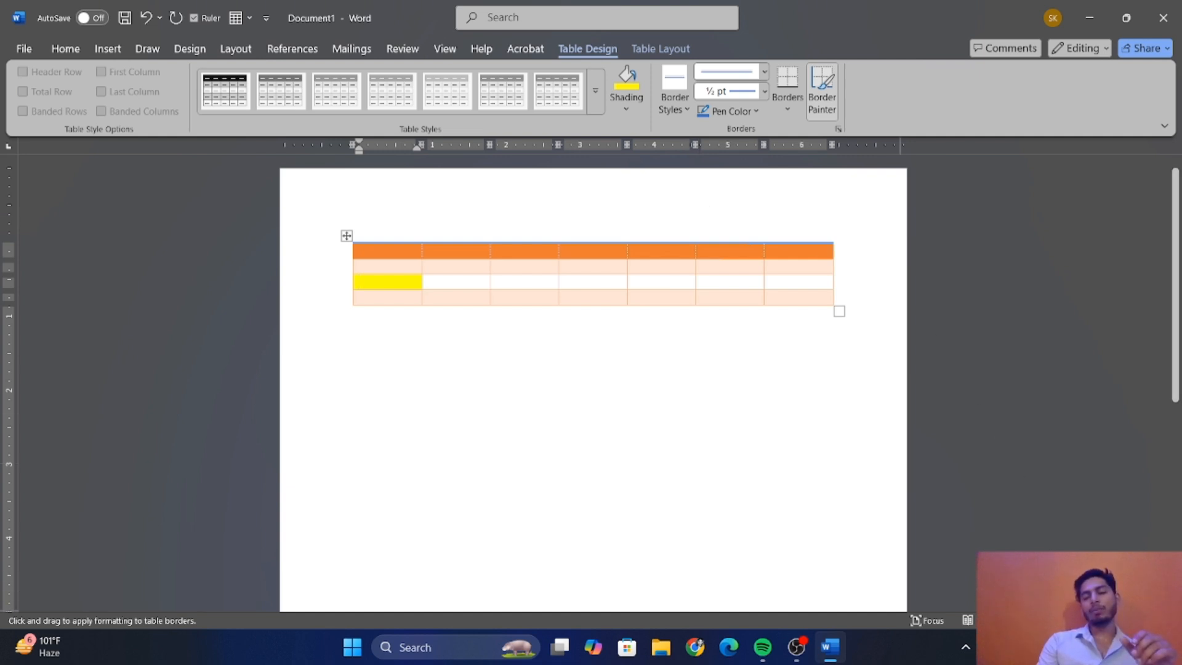
Set the border line weight to 2 ¼ pt and repaint the table's top border with it.
scroll(1011, 463, up, 1)
scroll(750, 383, up, 3)
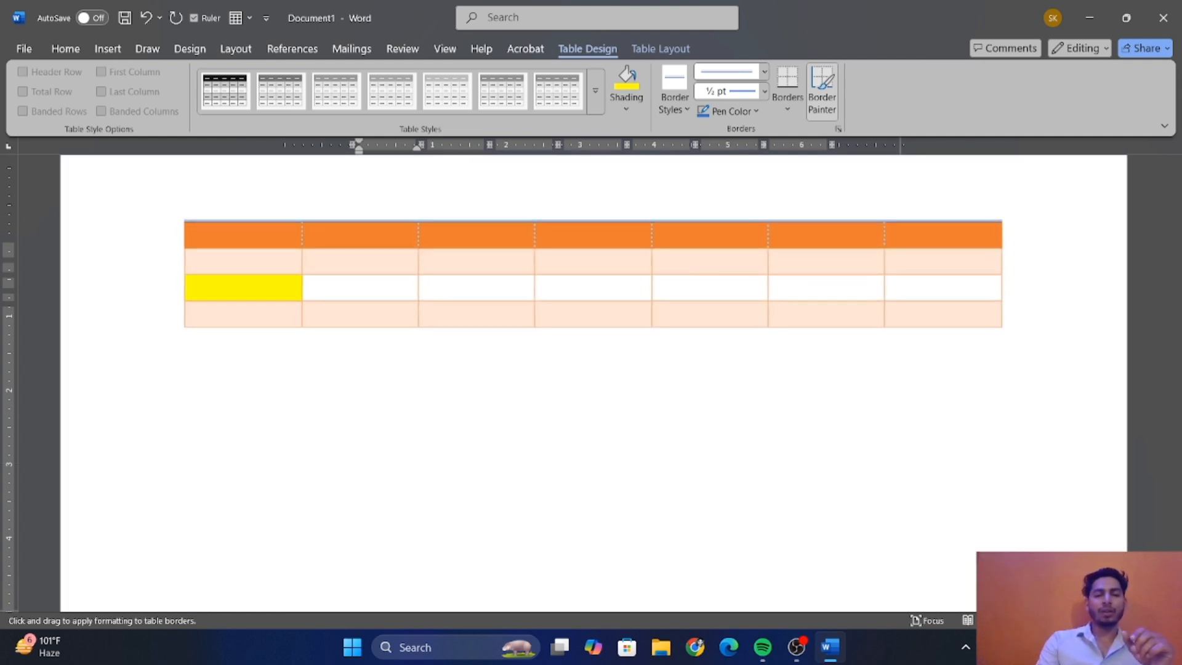
click(767, 95)
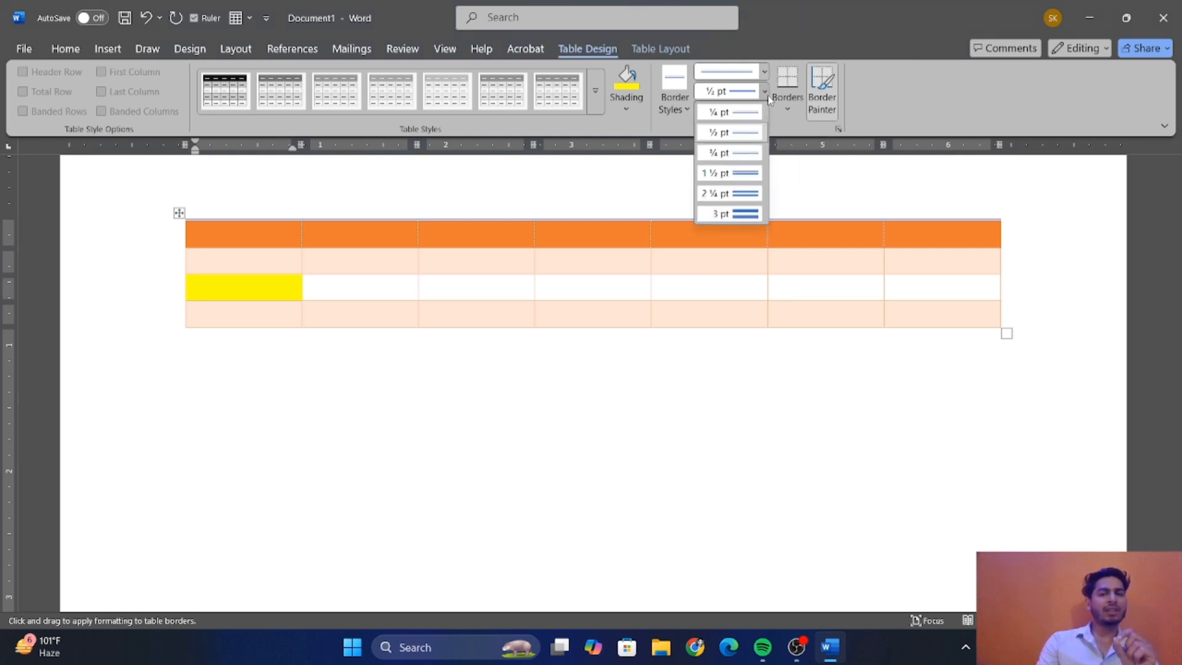
click(738, 197)
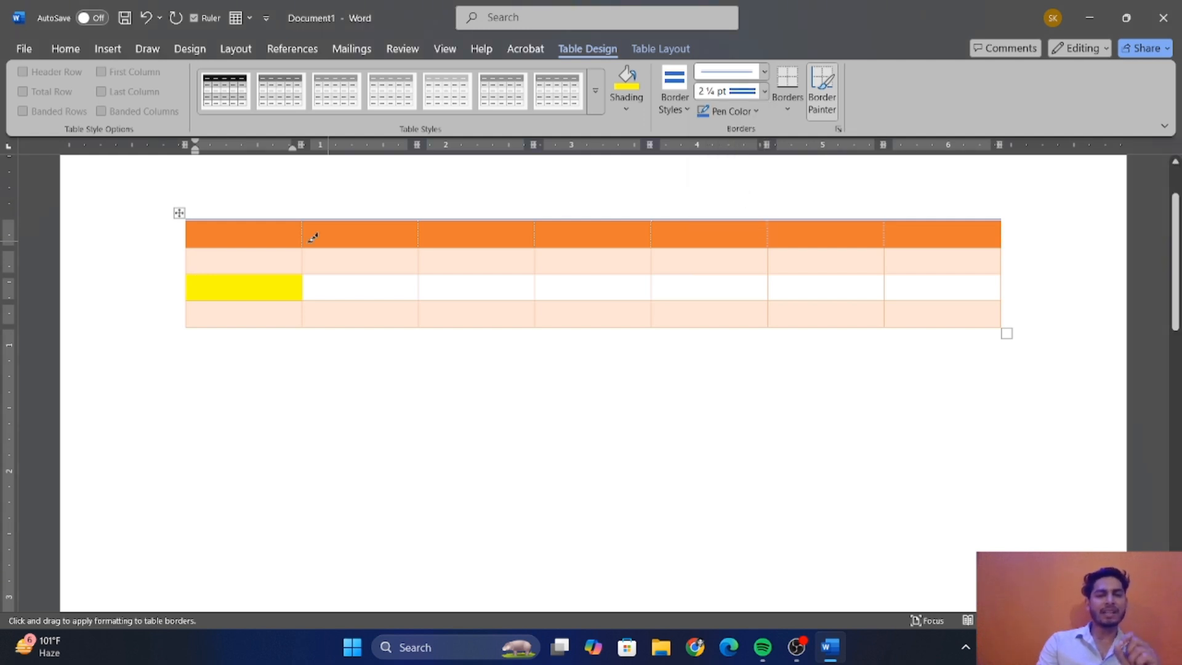
drag(197, 220, 933, 220)
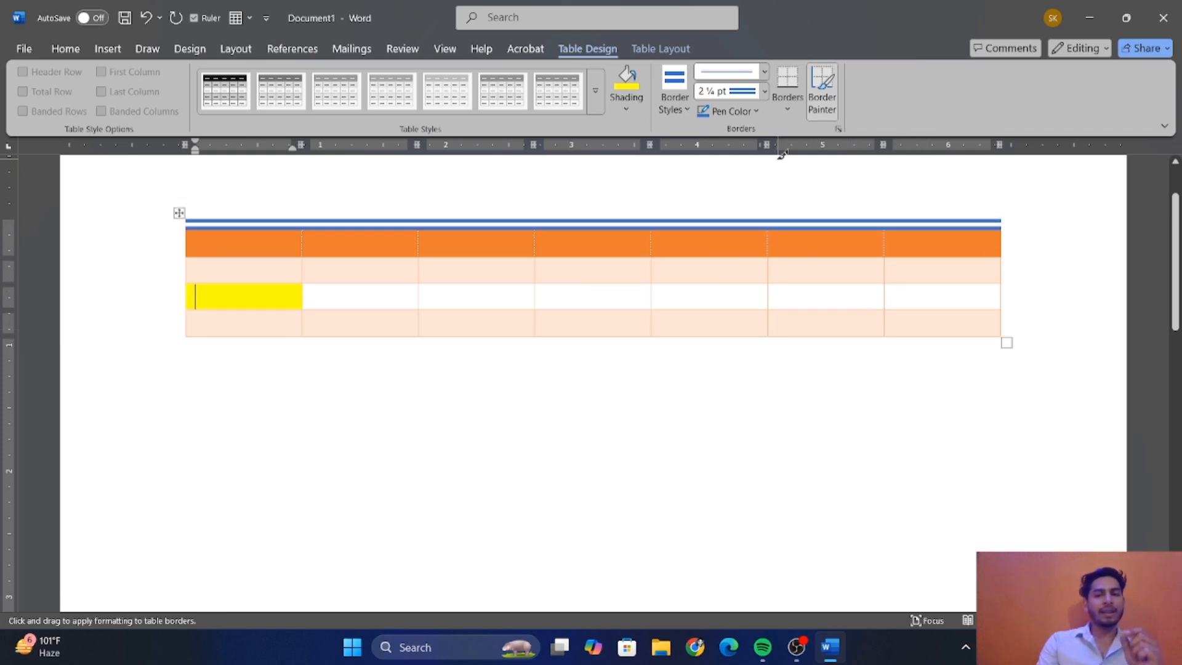
Change the border pen color to red, repaint the table's top border, and open the list of border placement options.
click(756, 112)
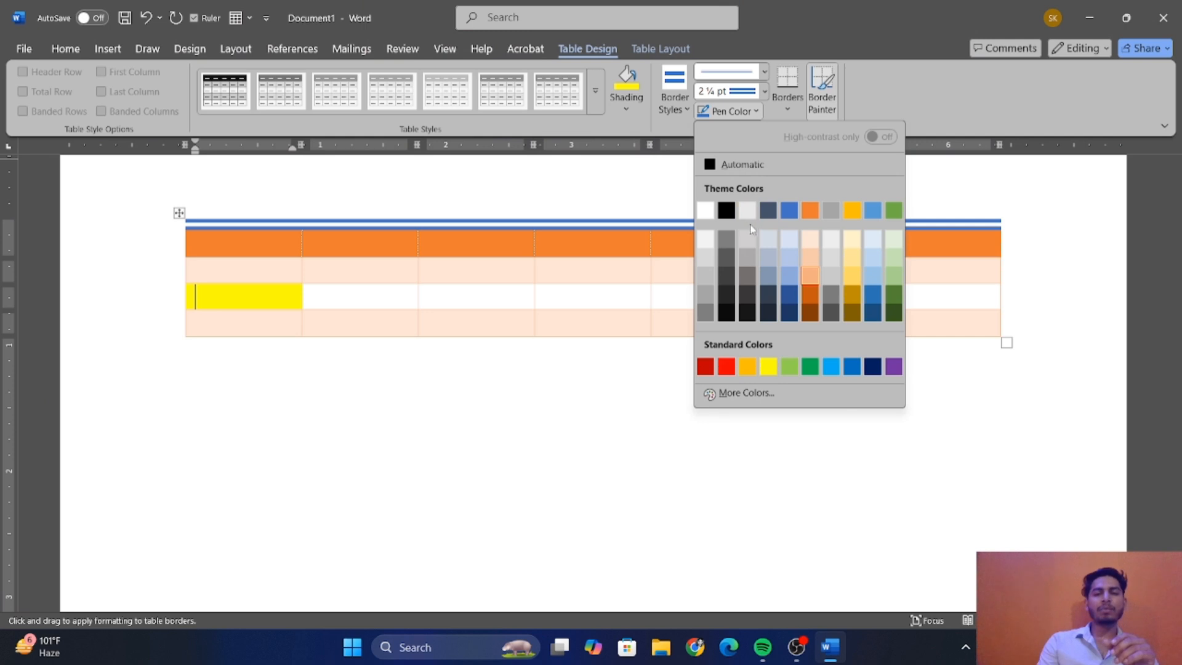
click(727, 367)
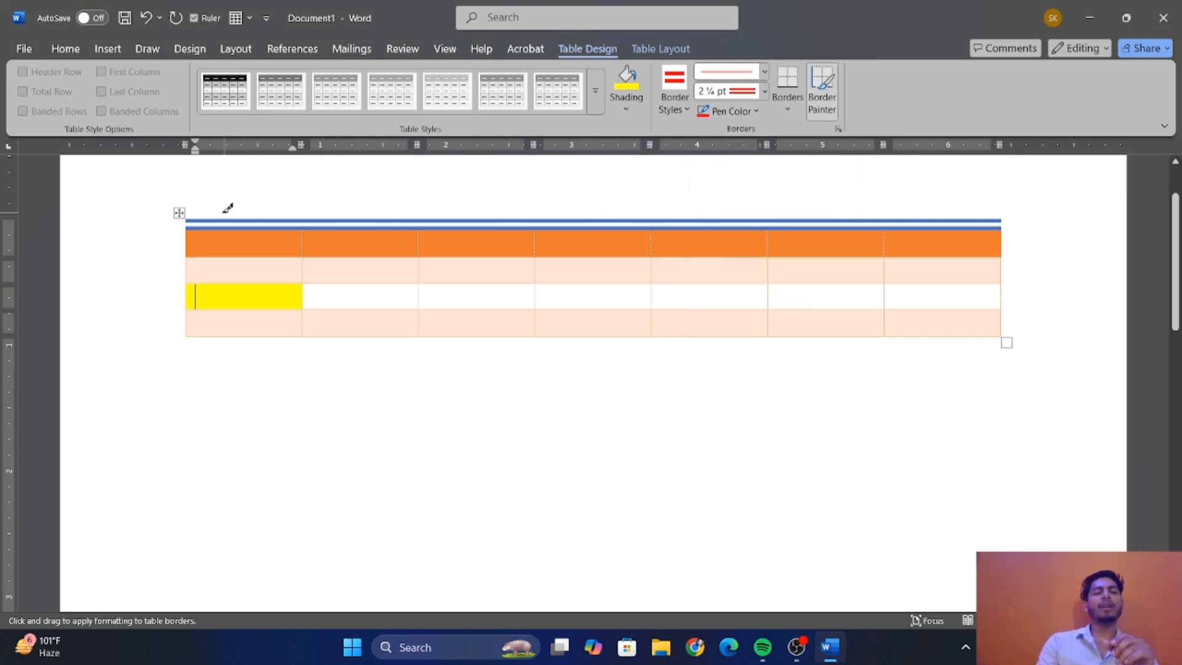
mouse_move(207, 214)
mouse_down()
mouse_move(479, 209)
mouse_move(209, 204)
mouse_move(536, 219)
mouse_move(615, 238)
mouse_move(786, 209)
mouse_move(843, 213)
mouse_up()
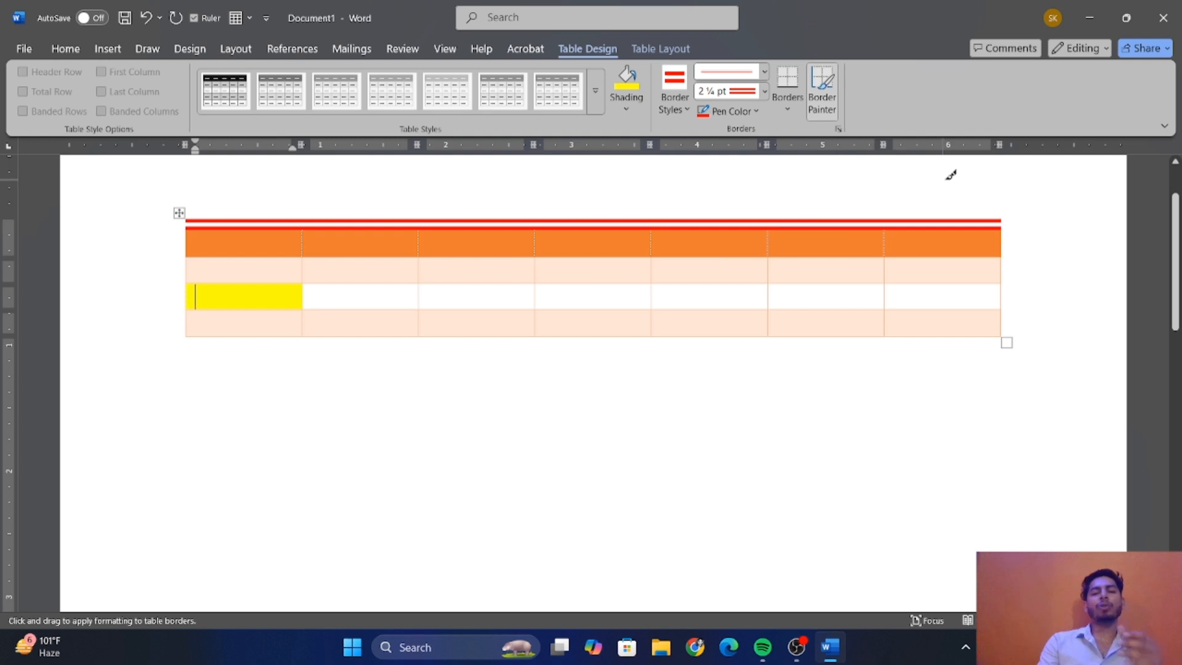
click(788, 106)
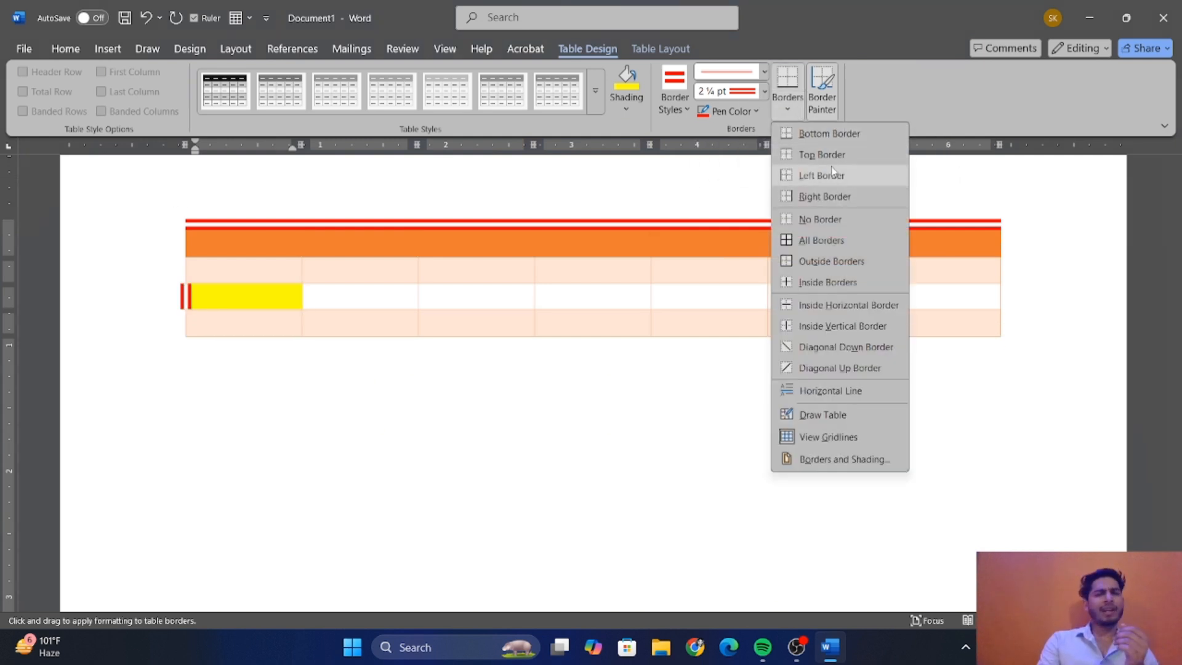
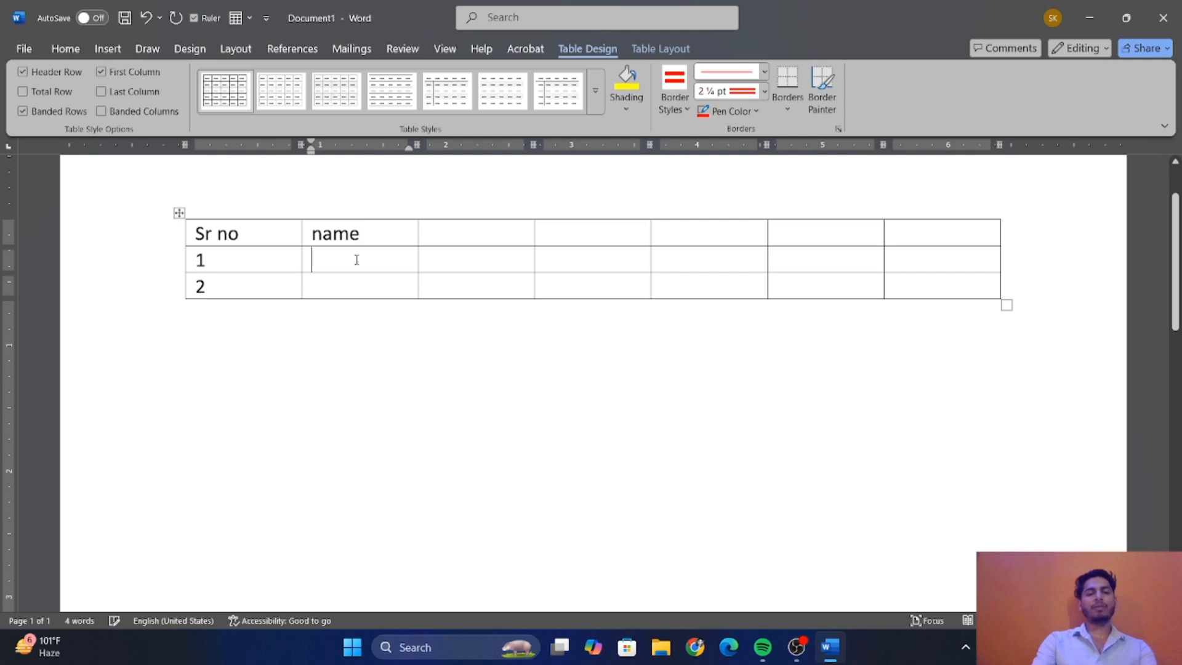
Fill in a person's first name in the name column for rows 1 and 2.
key(Tab)
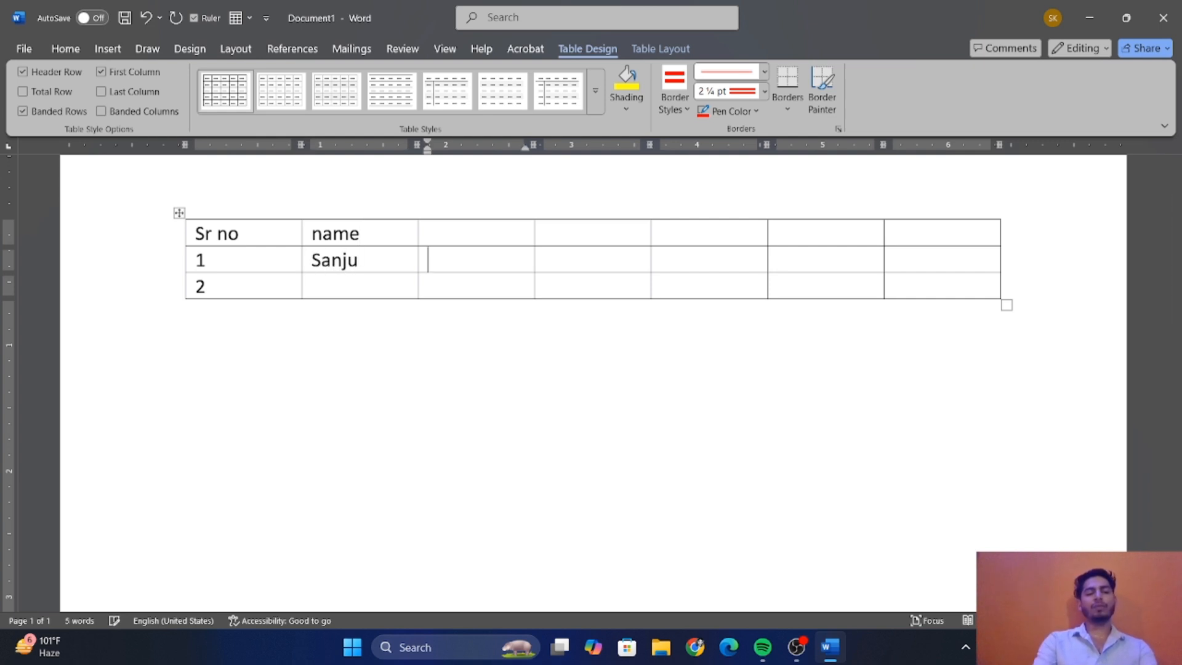
click(356, 281)
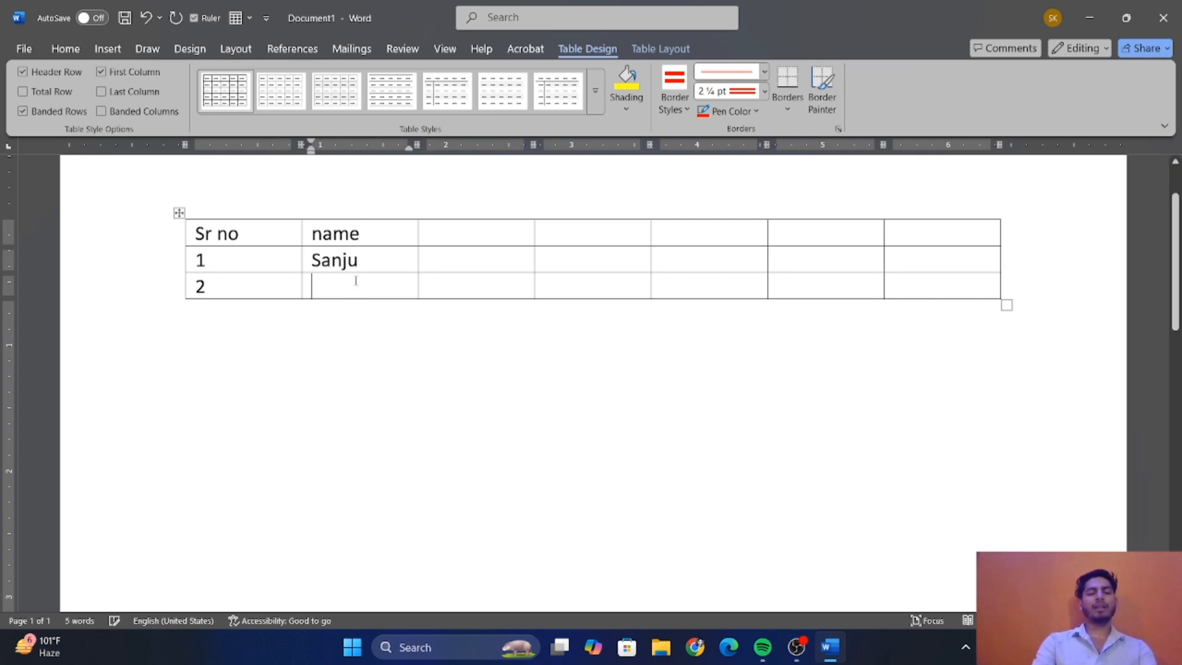
text(aarya)
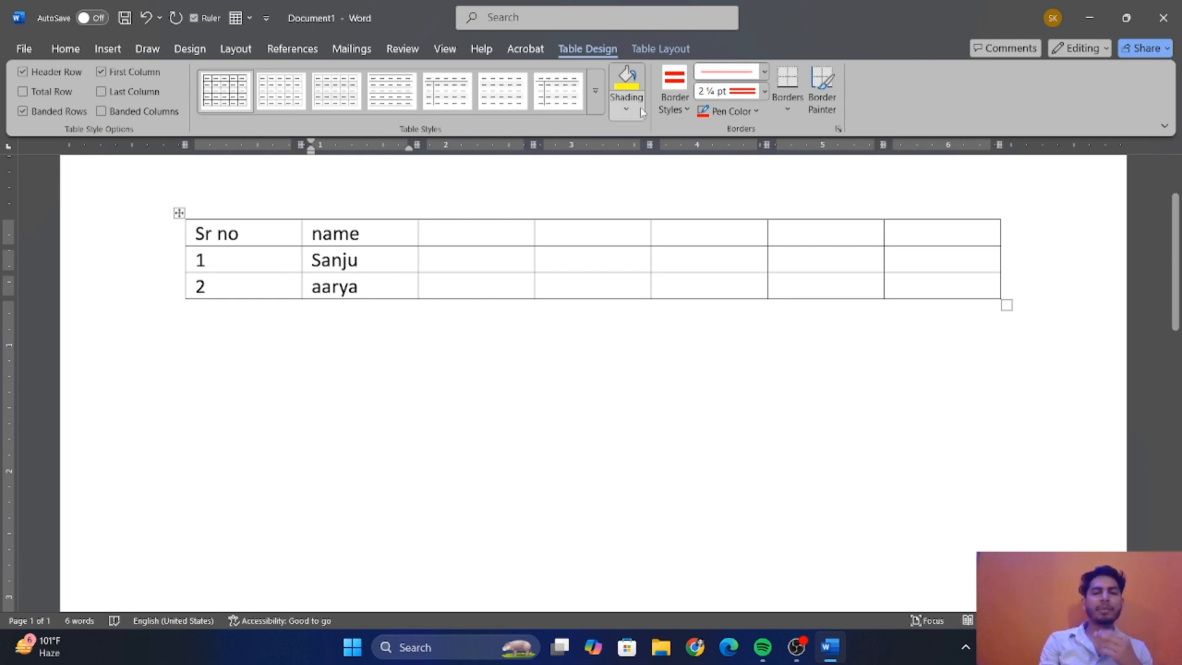
Review the table layout's selection options and select the Sr no column.
click(683, 44)
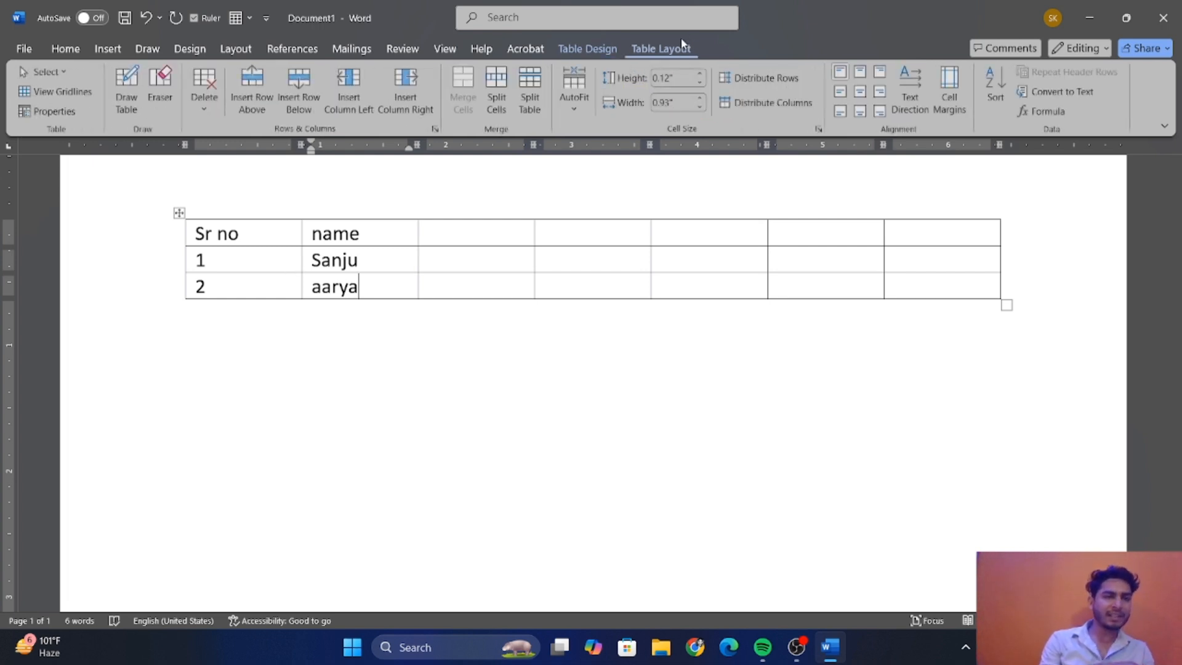
click(47, 72)
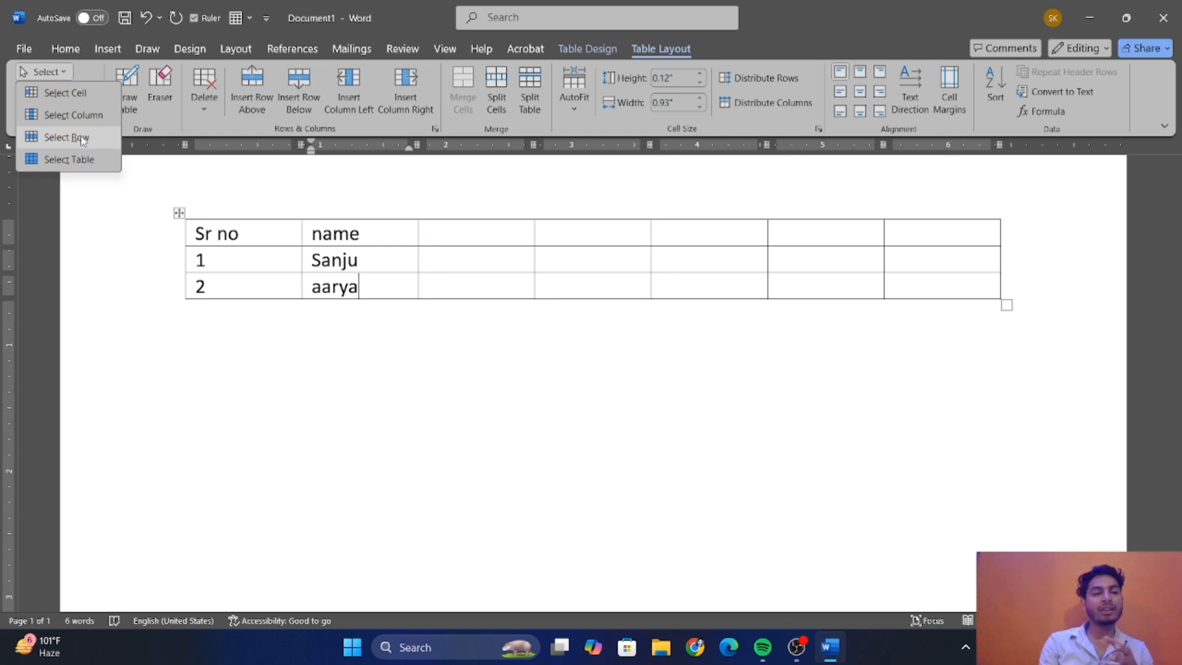
click(154, 215)
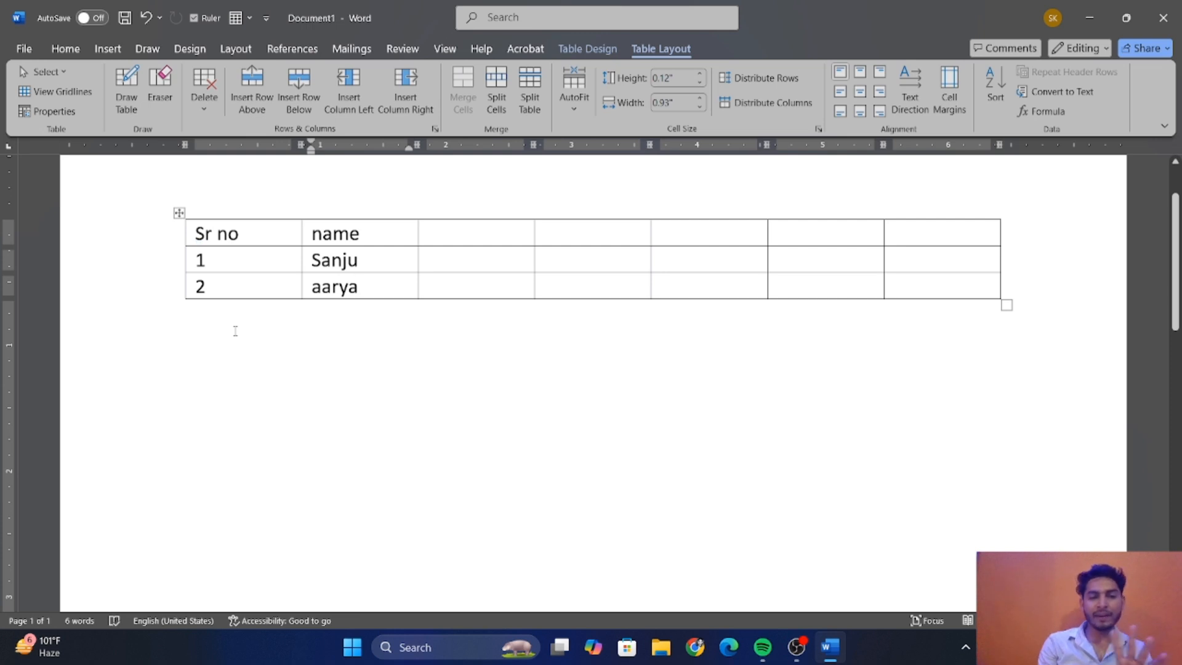
scroll(911, 513, up, 2)
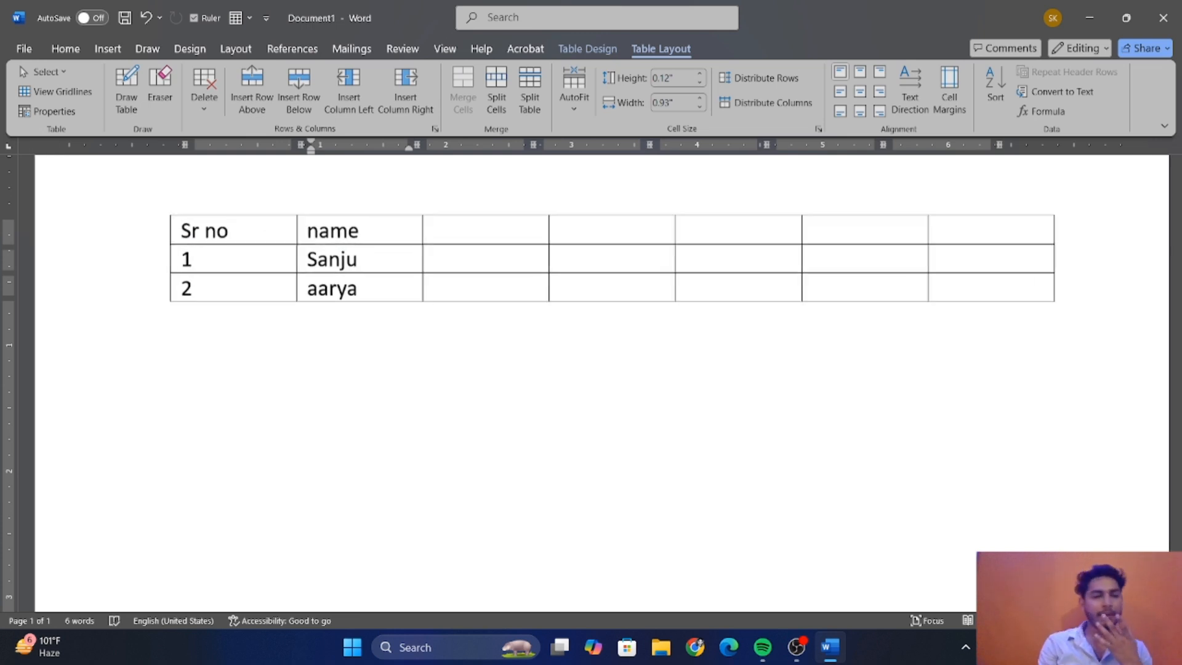
scroll(813, 501, up, 2)
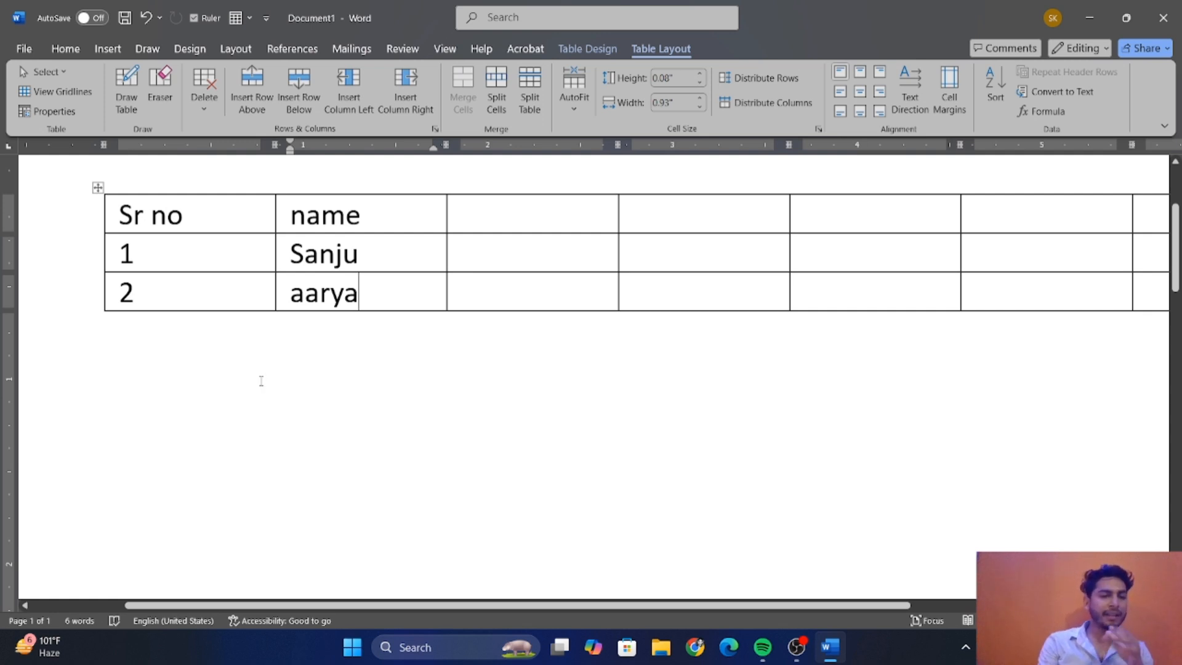
click(201, 189)
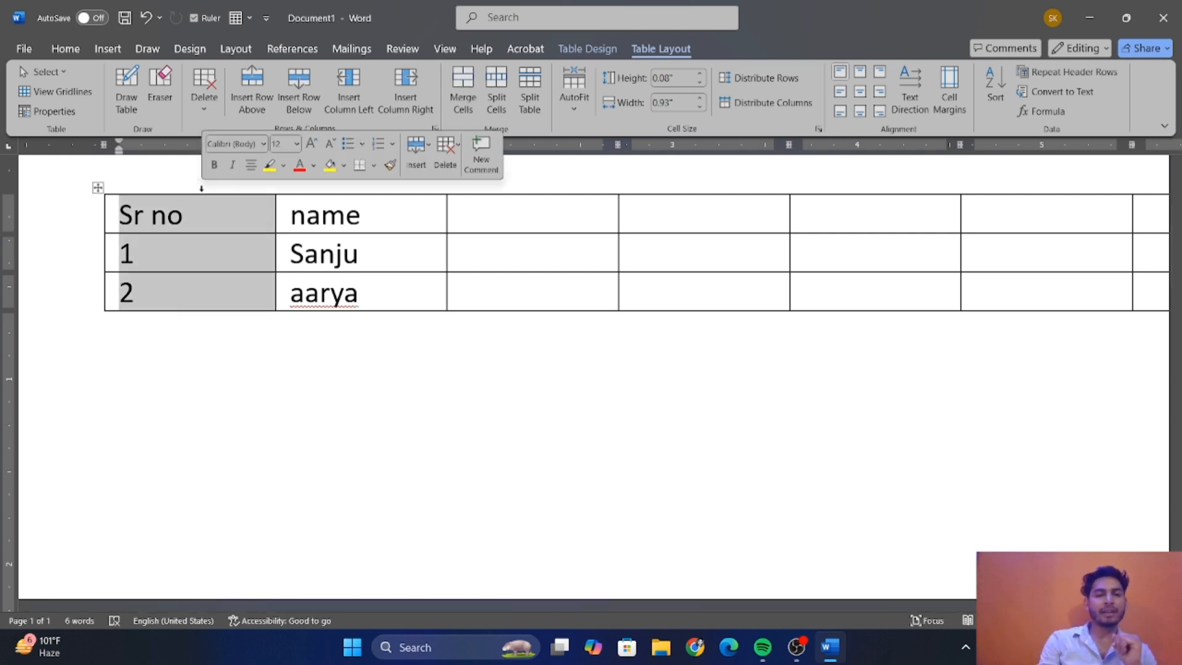
Select the table row numbered 1, clear that selection, and select the whole table.
click(113, 347)
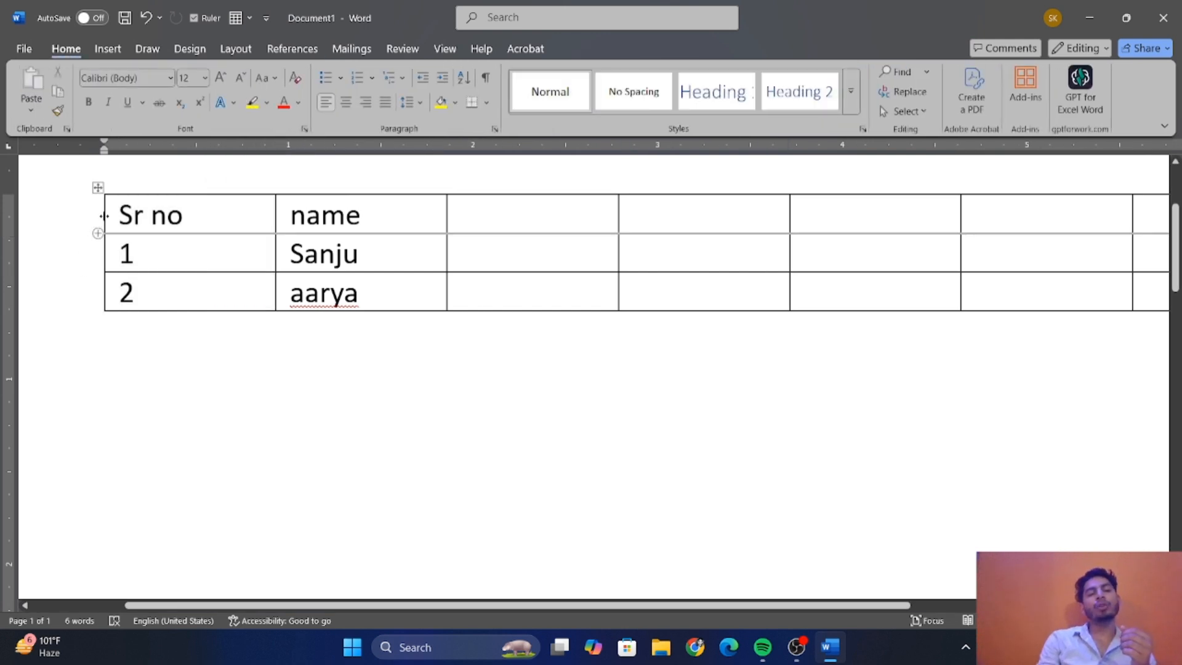
click(91, 260)
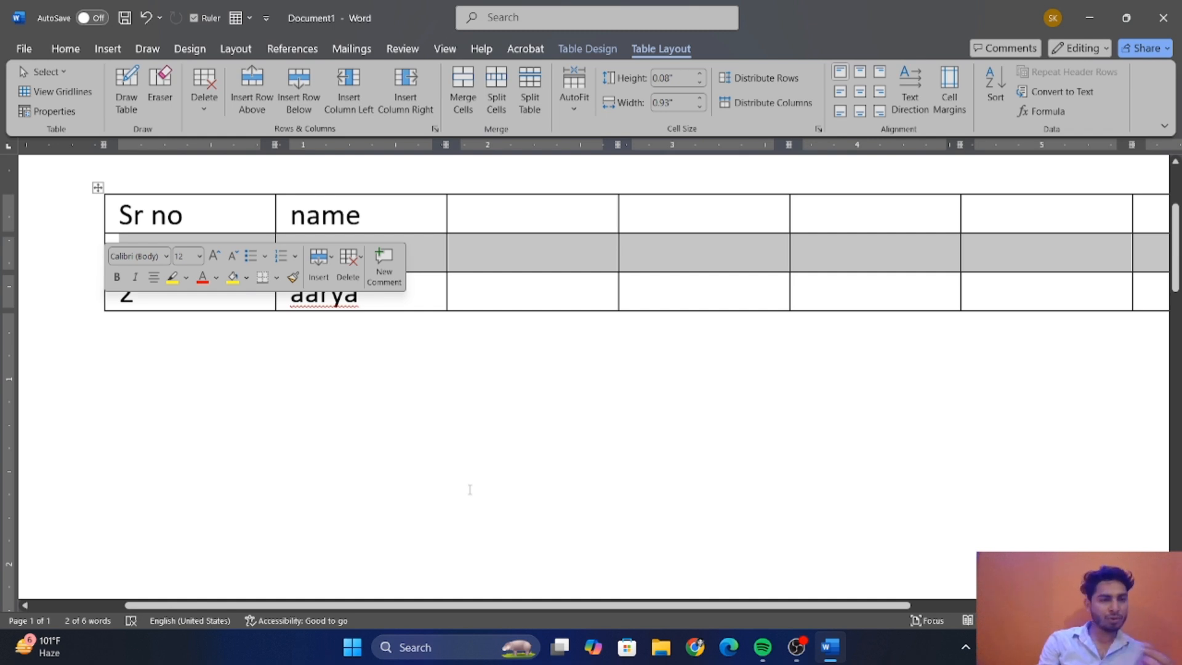
click(438, 401)
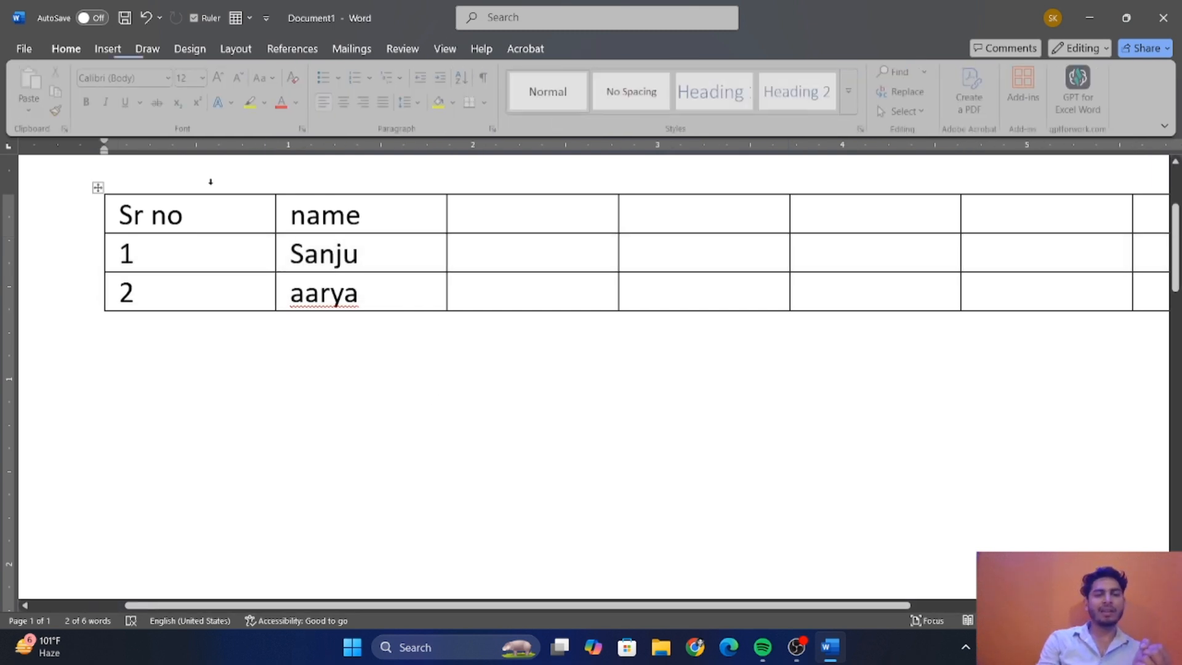
click(98, 187)
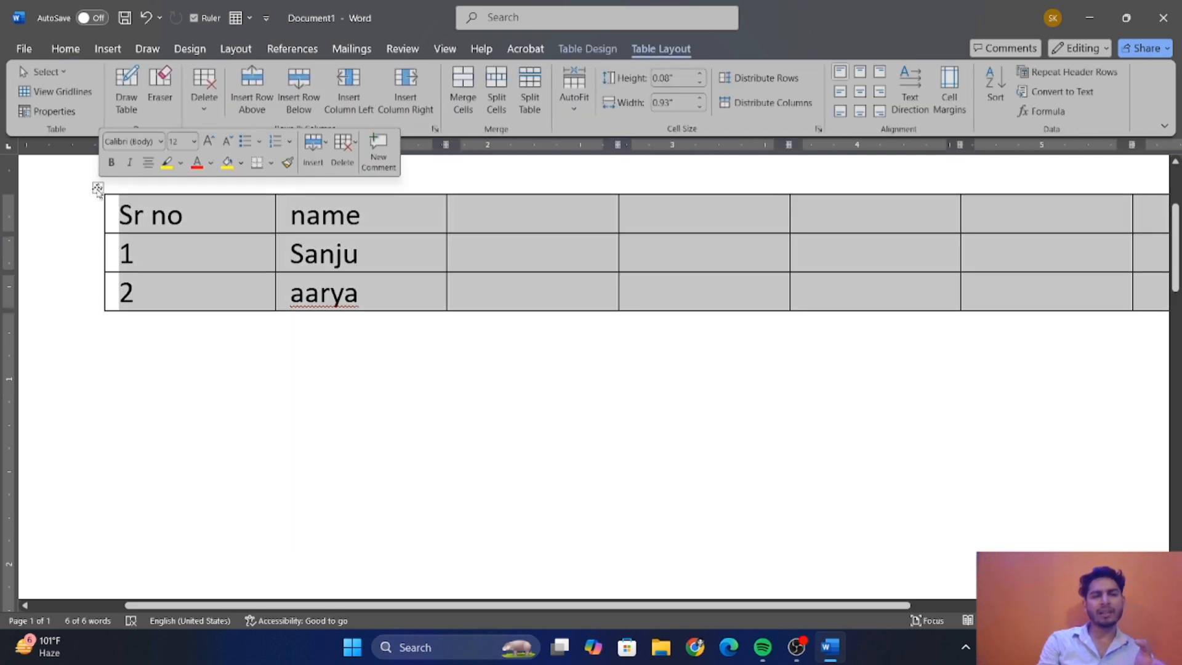
Turn on the table gridlines and review the Table, Row, Column and Cell settings in Table Properties for the Sr no cell of row 2.
click(213, 305)
click(86, 92)
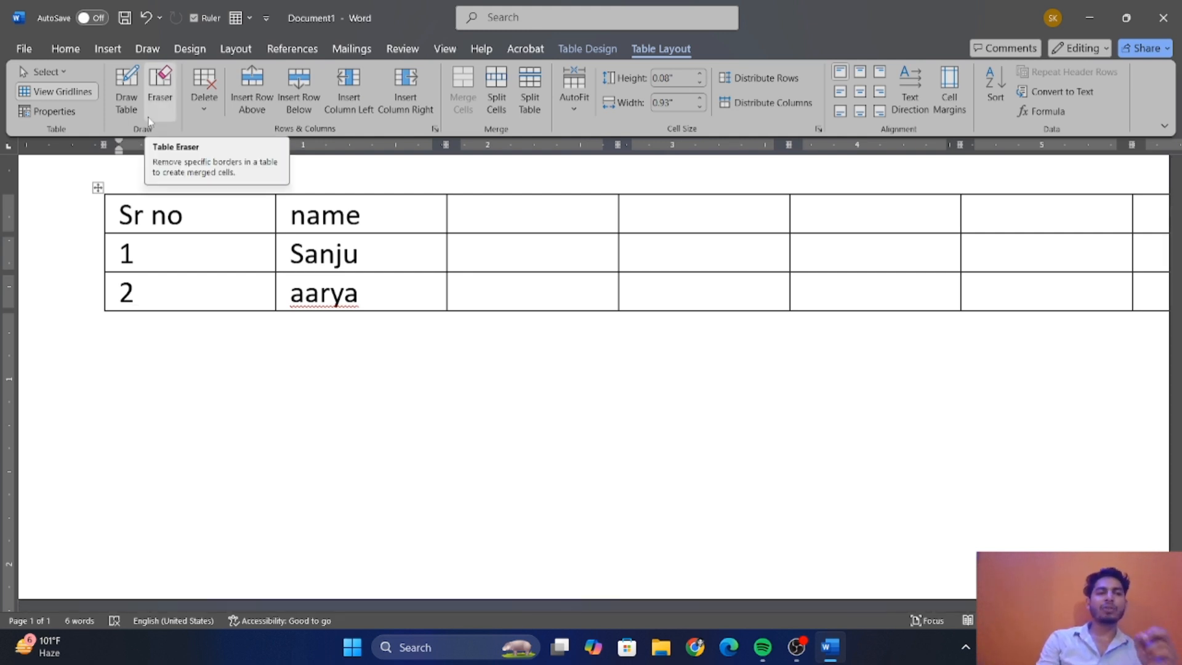
click(64, 110)
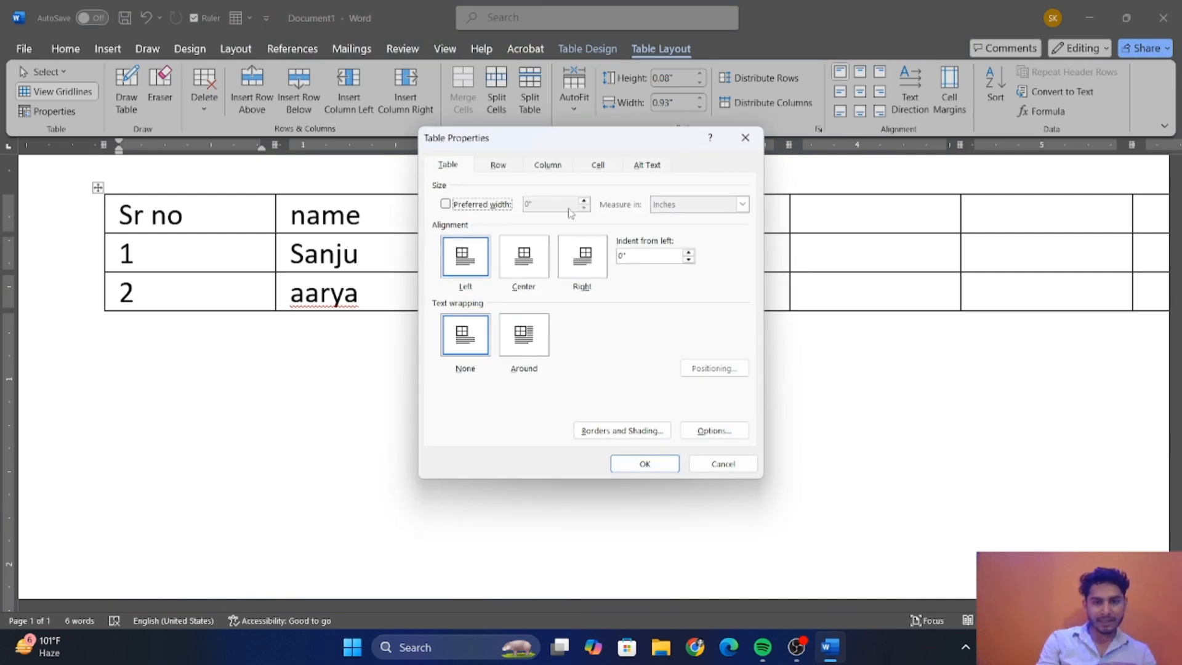
click(462, 168)
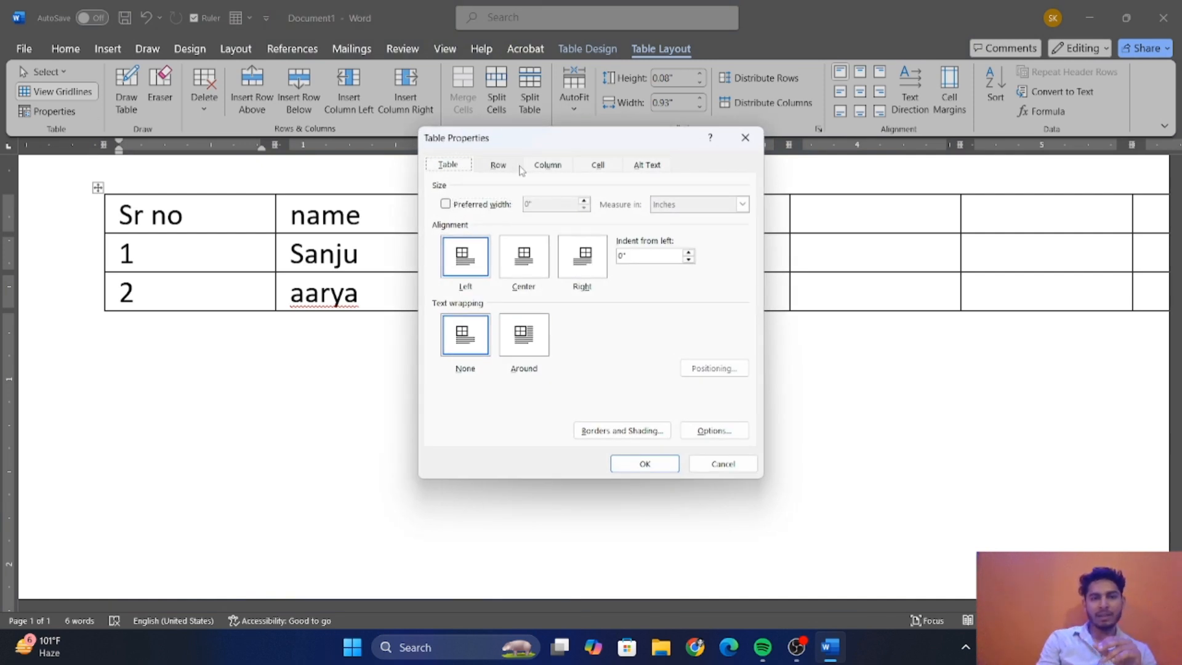
click(499, 168)
click(548, 166)
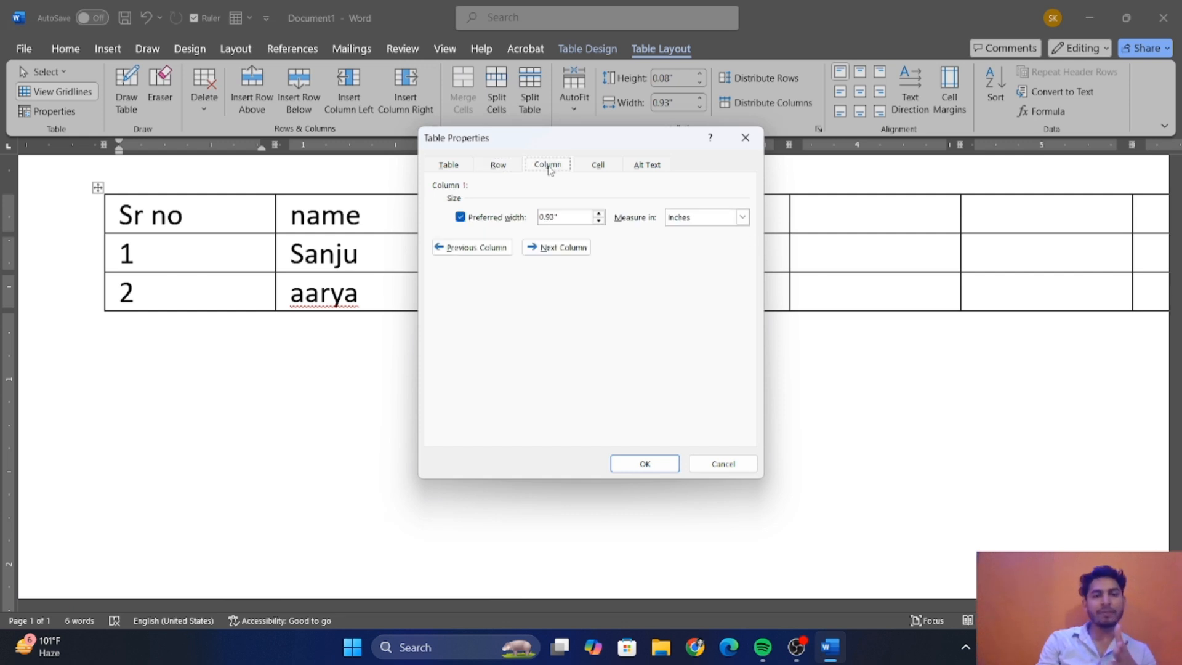
click(596, 167)
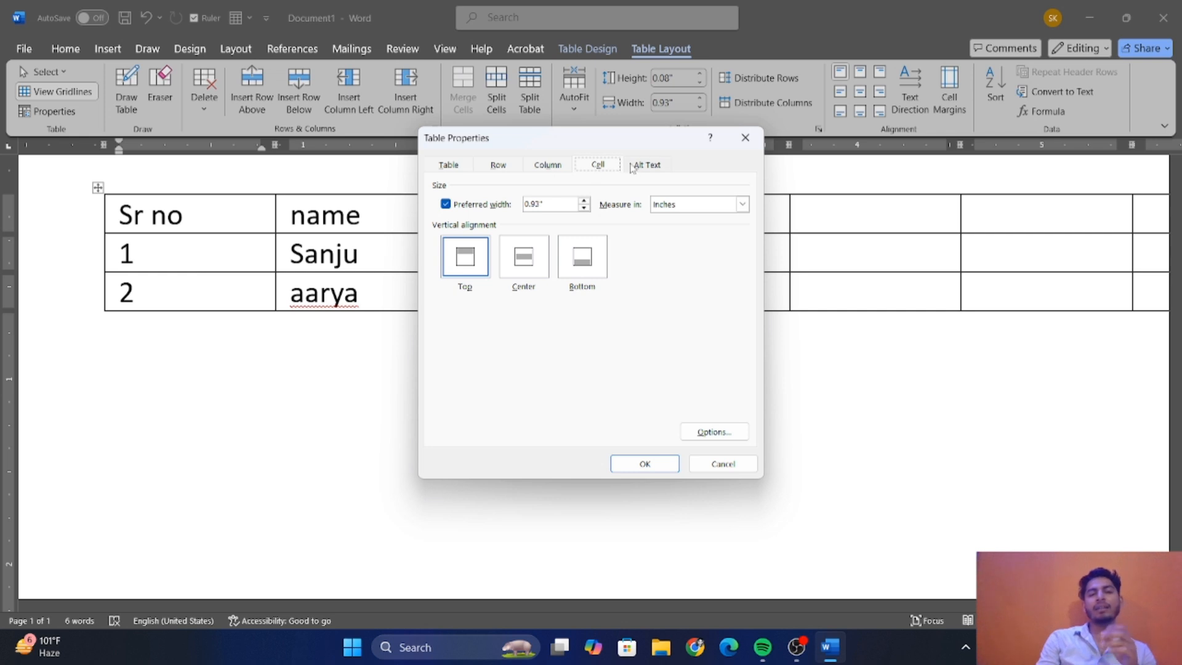
click(745, 137)
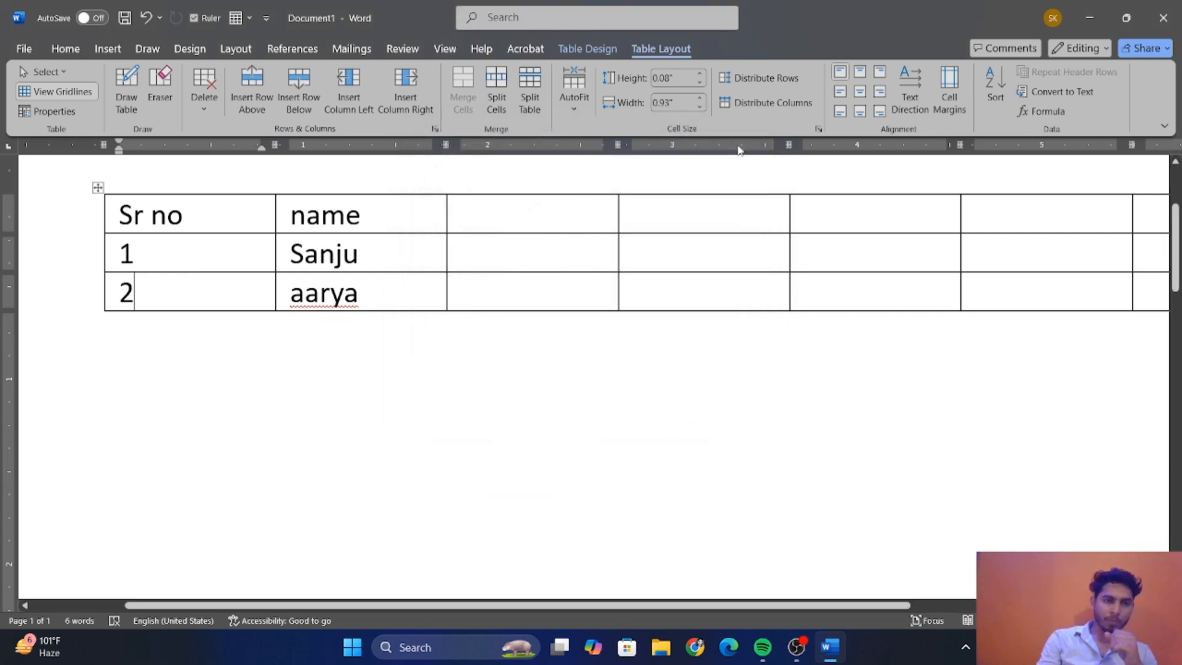
Draw a vertical divider in the third column's header cell with the red 2 ¼ pt pen, and erase it.
click(126, 89)
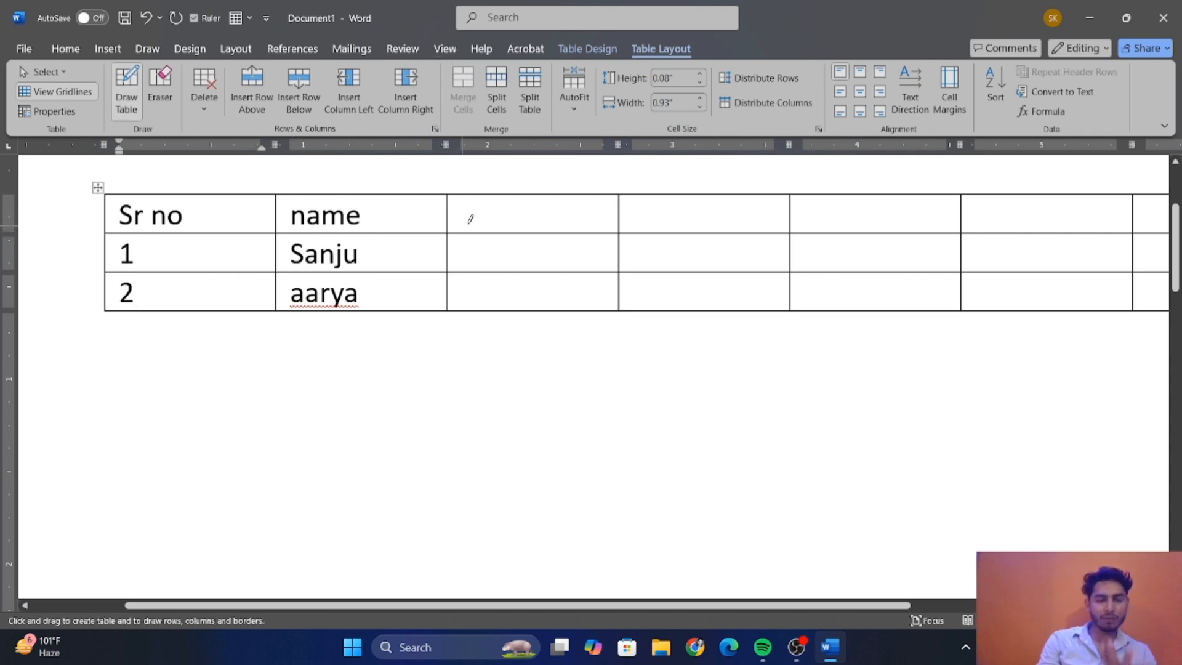
drag(527, 196, 524, 226)
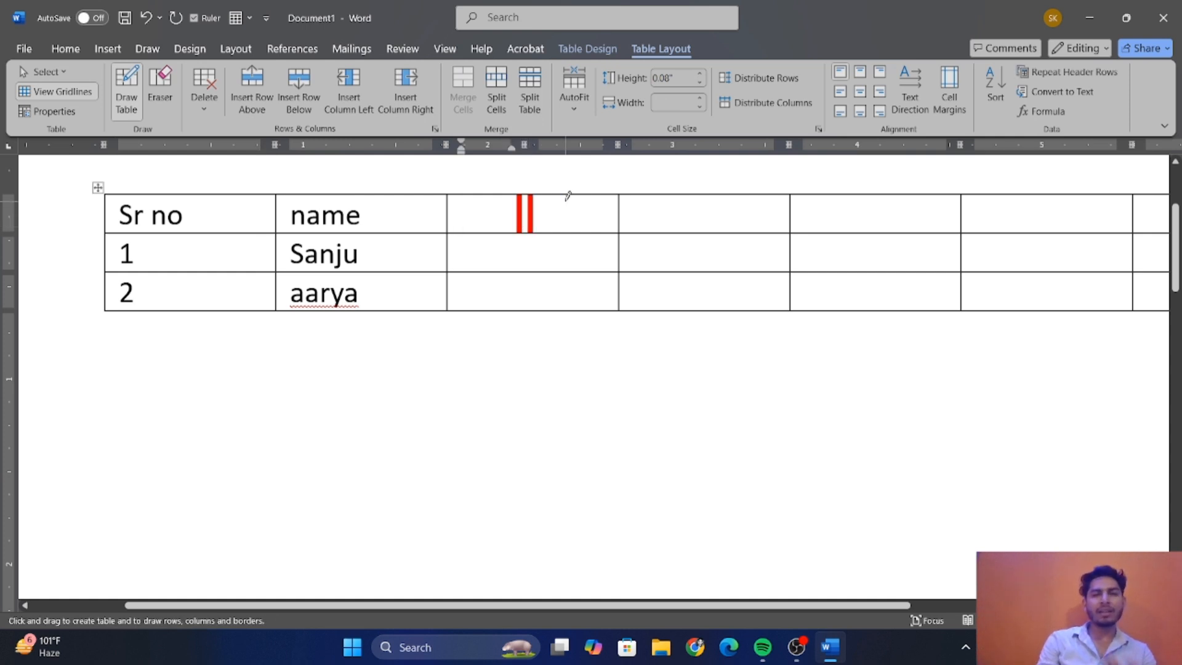
click(600, 49)
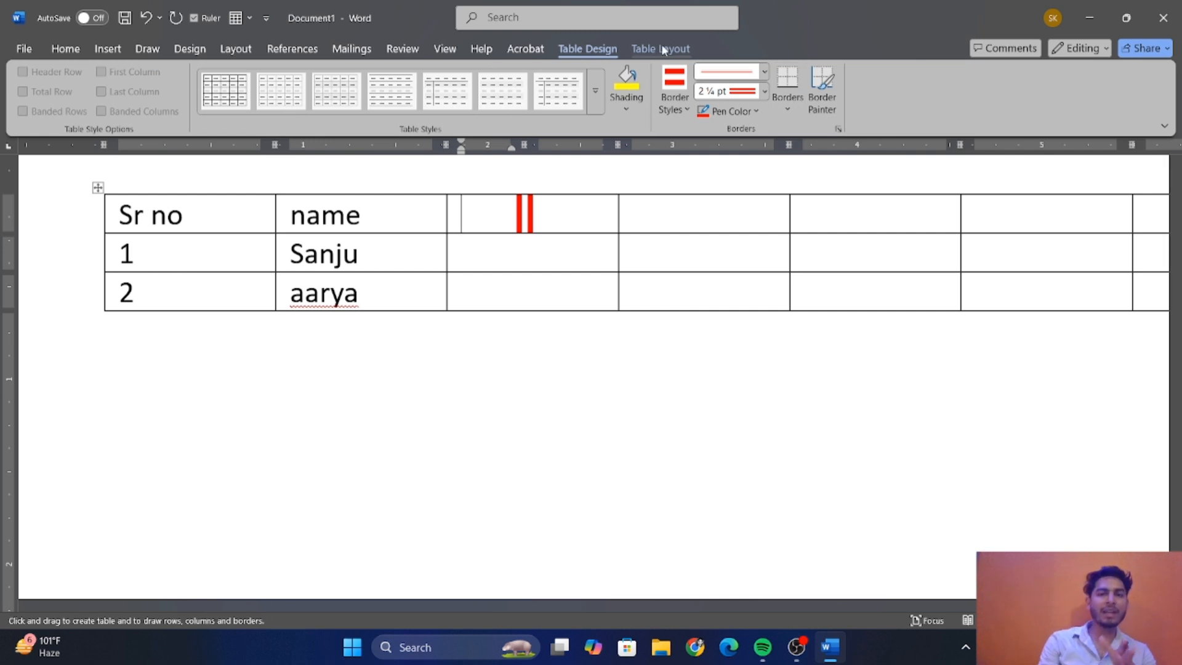
click(663, 48)
click(156, 86)
mouse_move(541, 217)
mouse_down()
mouse_move(505, 217)
mouse_move(551, 210)
mouse_up()
Set the table border pen to a black single solid line with a ½ pt weight.
click(587, 48)
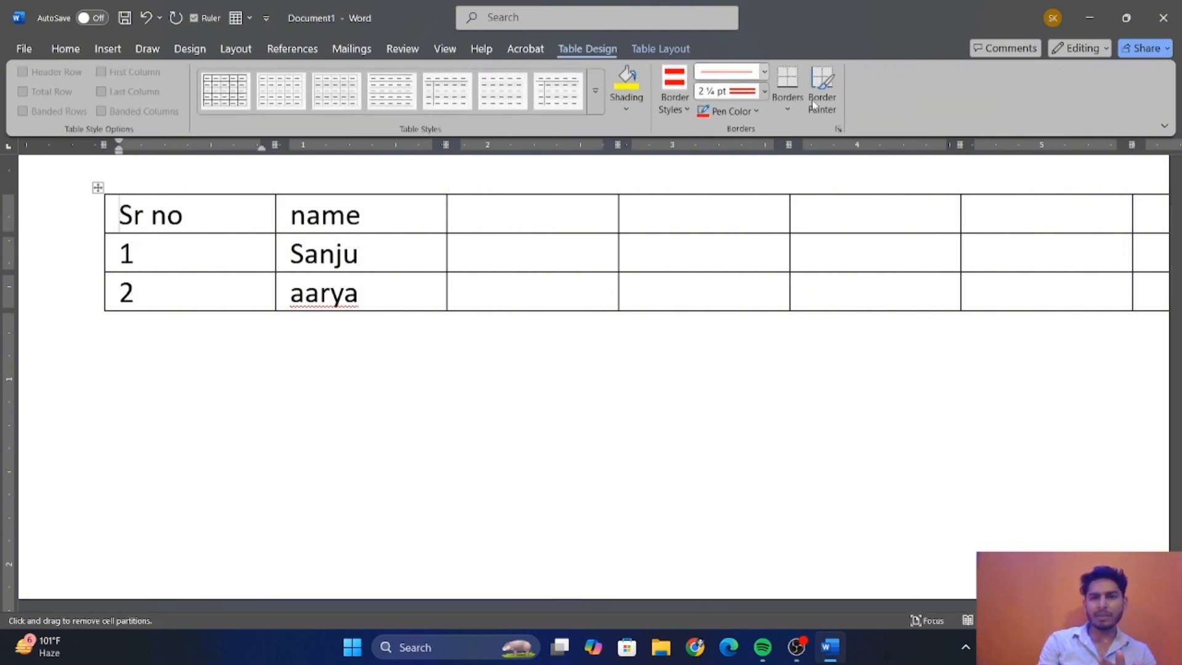
click(765, 91)
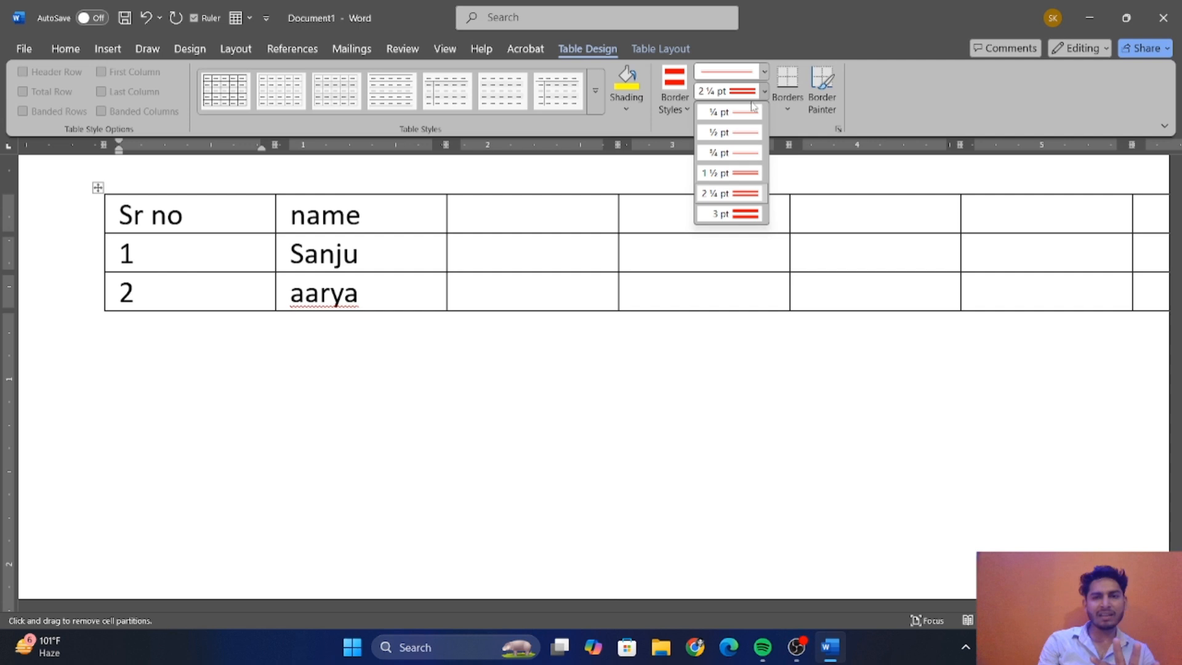
click(745, 114)
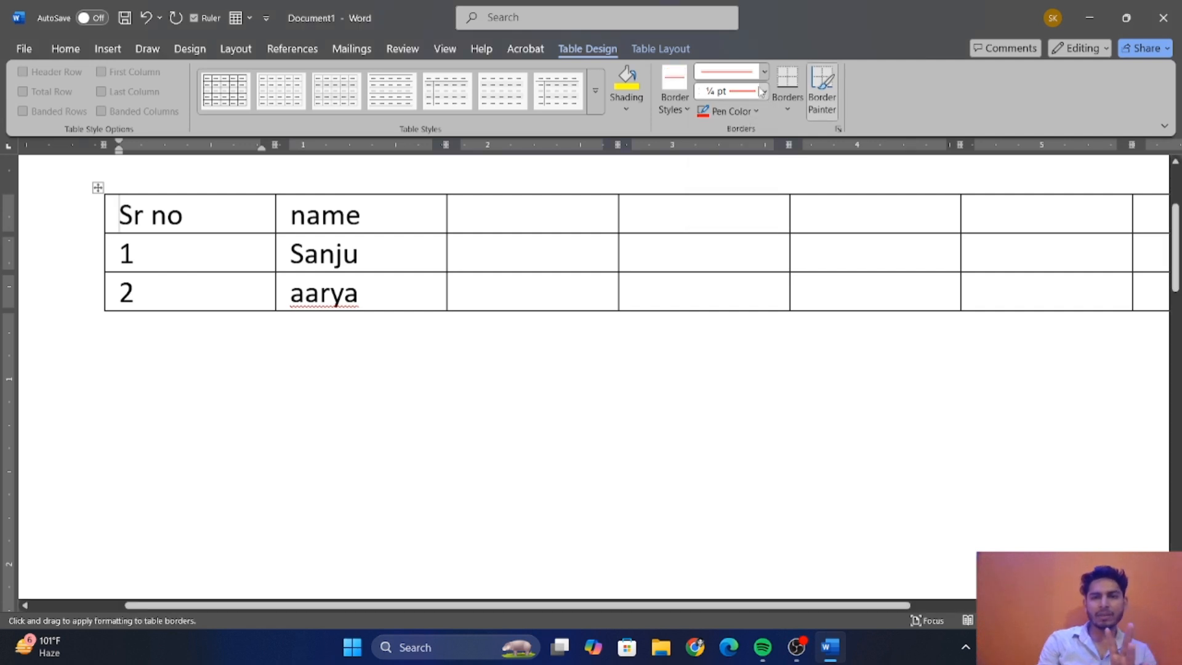
click(764, 72)
click(738, 112)
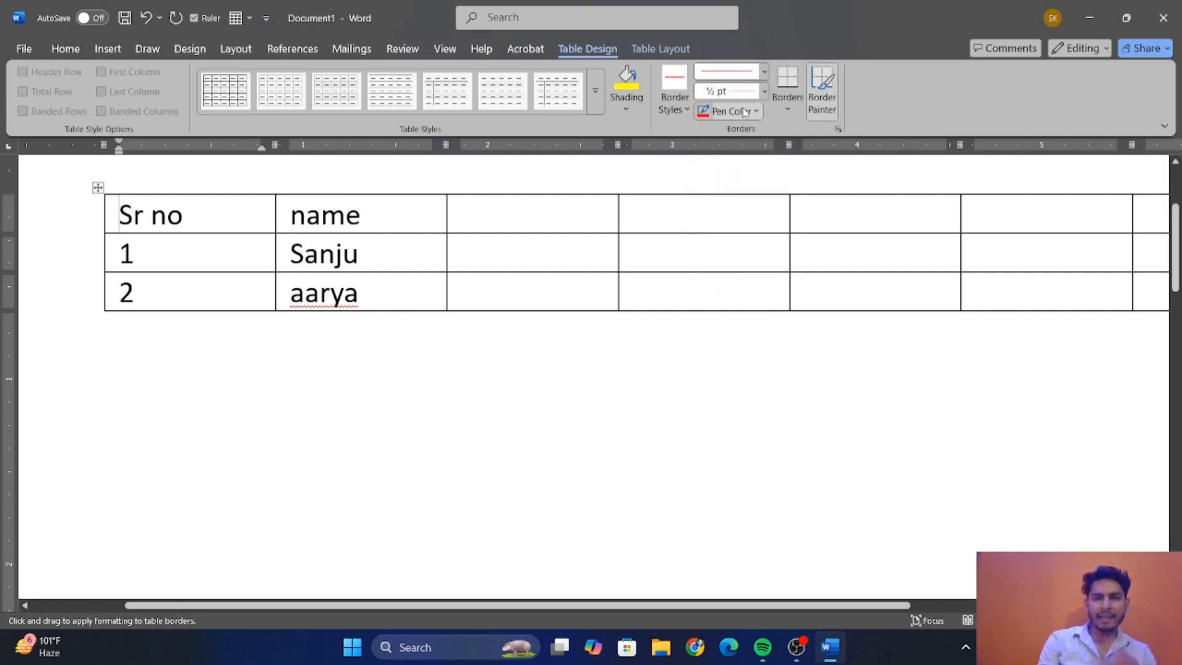
click(679, 111)
click(690, 158)
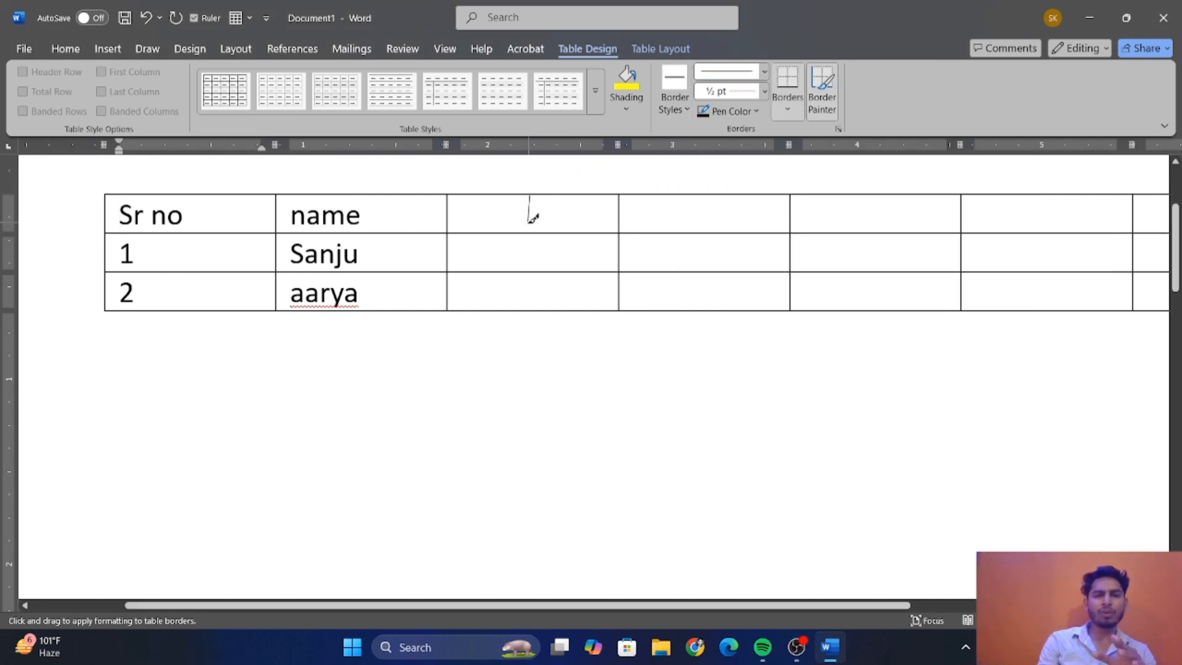
Try to draw a vertical divider through the empty third column with the Border Painter.
drag(527, 197, 533, 240)
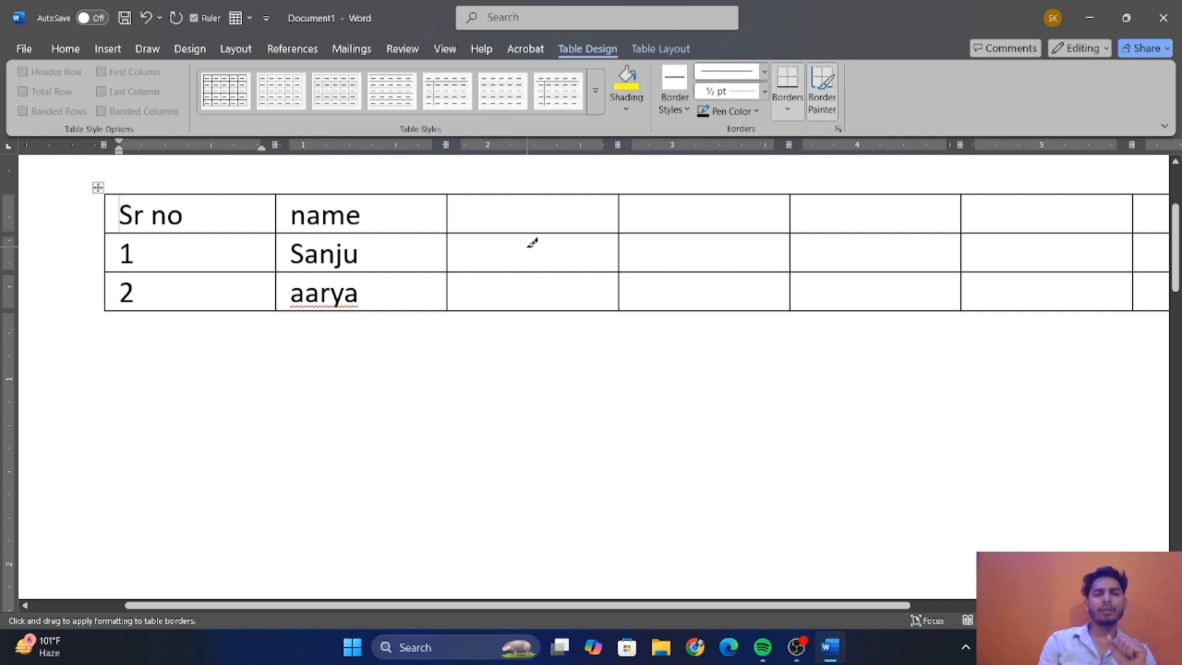
drag(538, 195, 538, 298)
click(822, 92)
click(822, 92)
drag(533, 196, 541, 311)
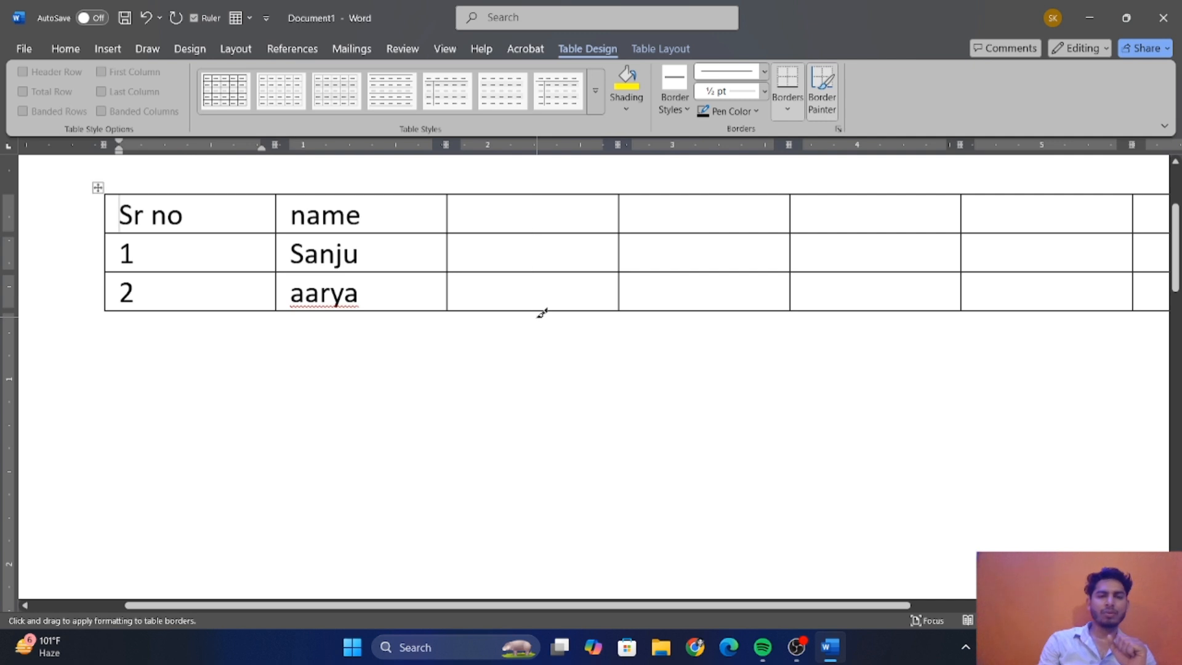
Draw a vertical divider with Draw Table through all three rows of the third column, making its first part about 0.41" wide.
click(661, 48)
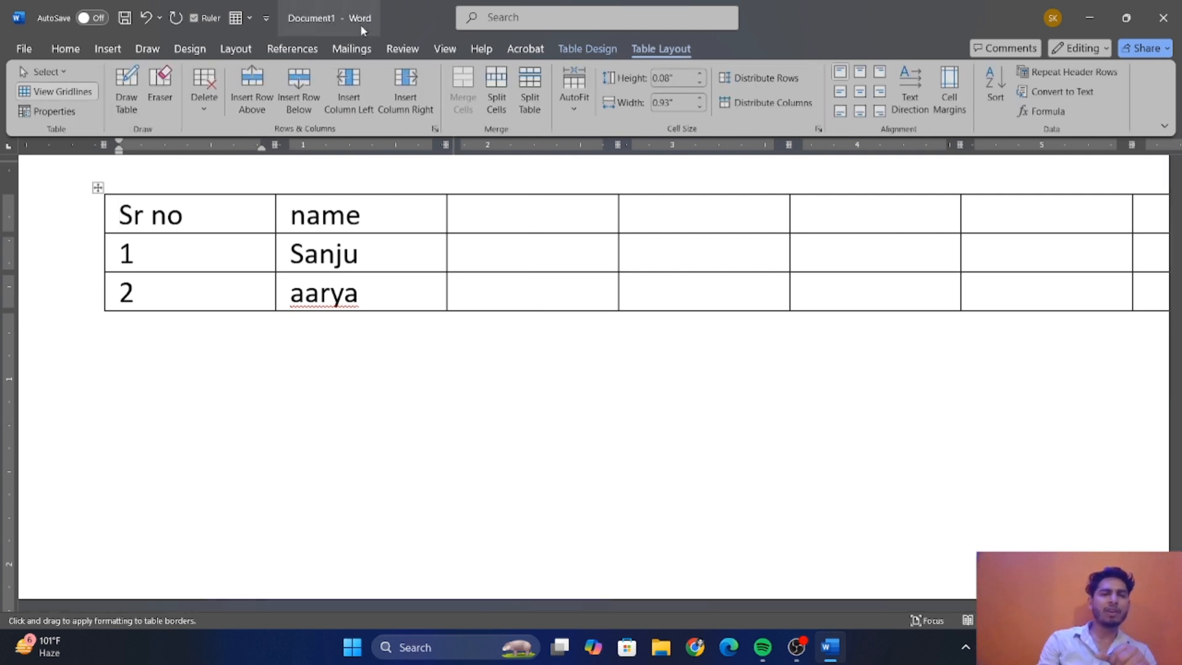
click(126, 87)
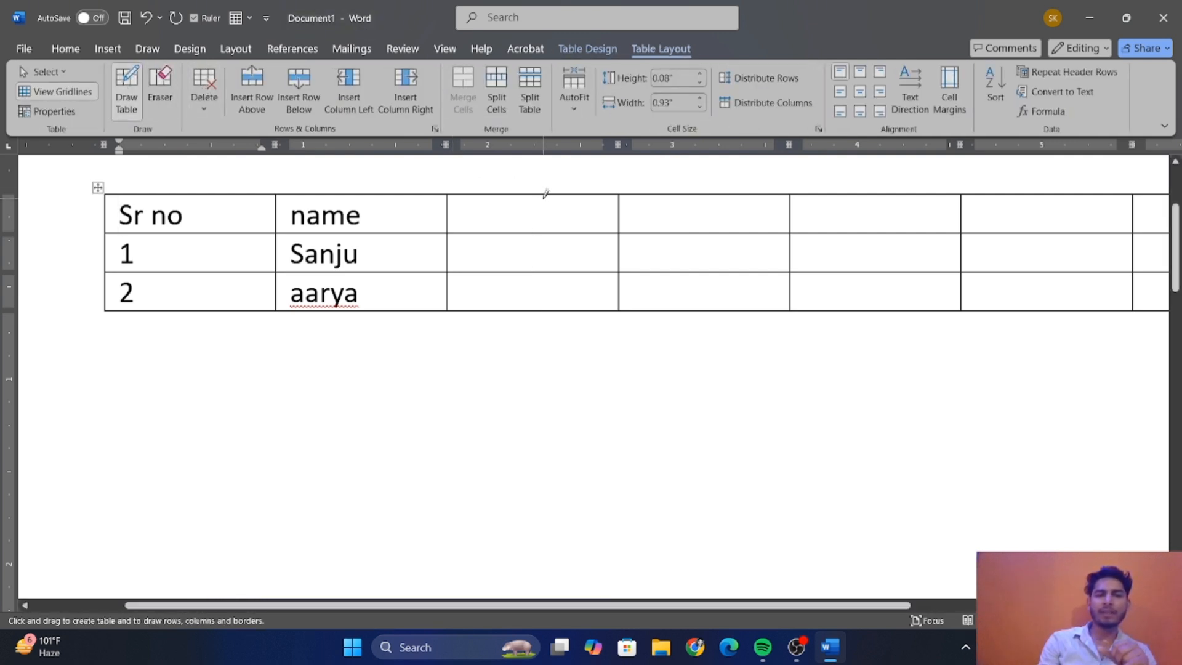
drag(526, 190, 528, 281)
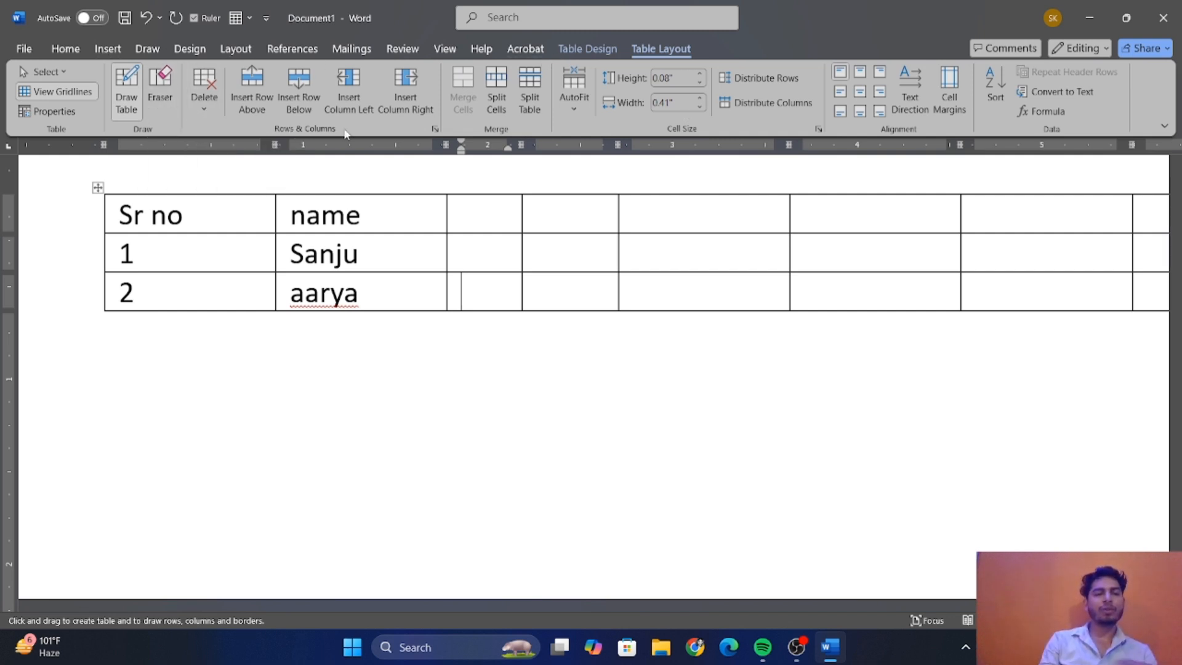
Select and delete the row numbered 2, and undo the deletion.
click(215, 118)
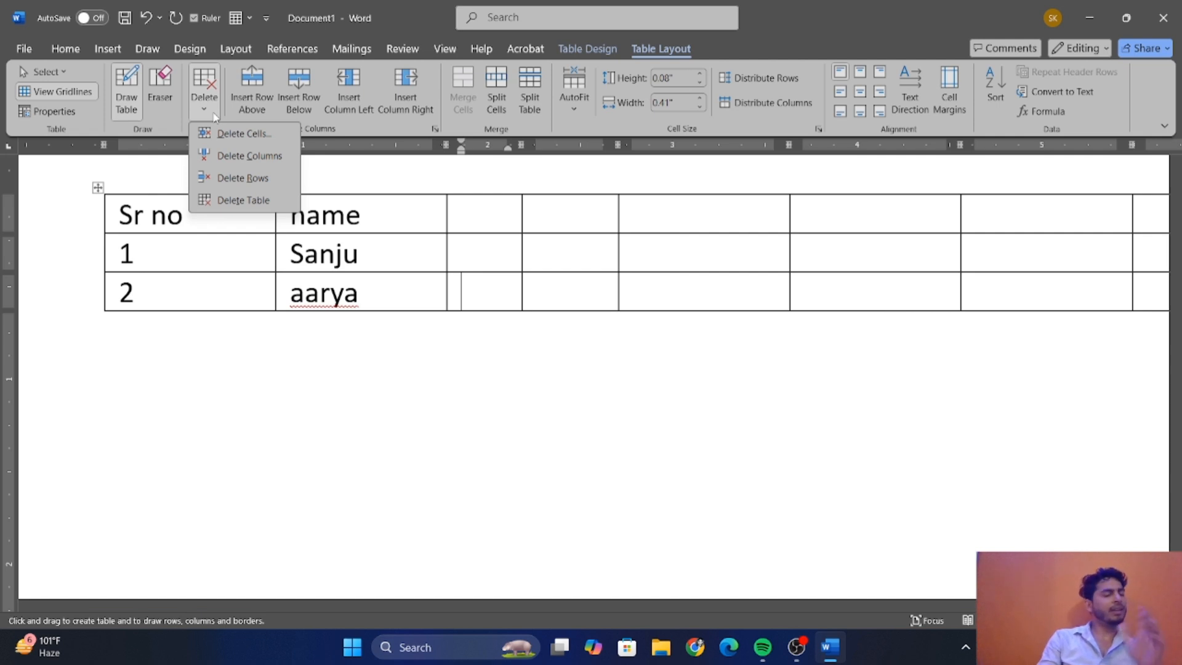
click(345, 317)
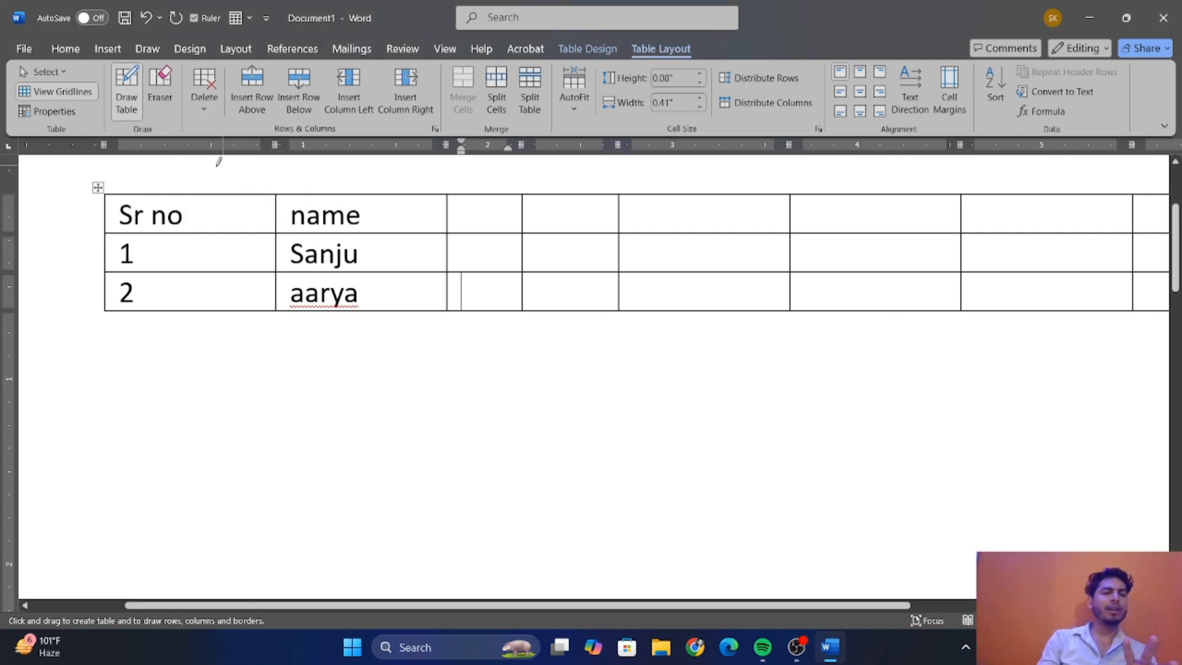
click(43, 71)
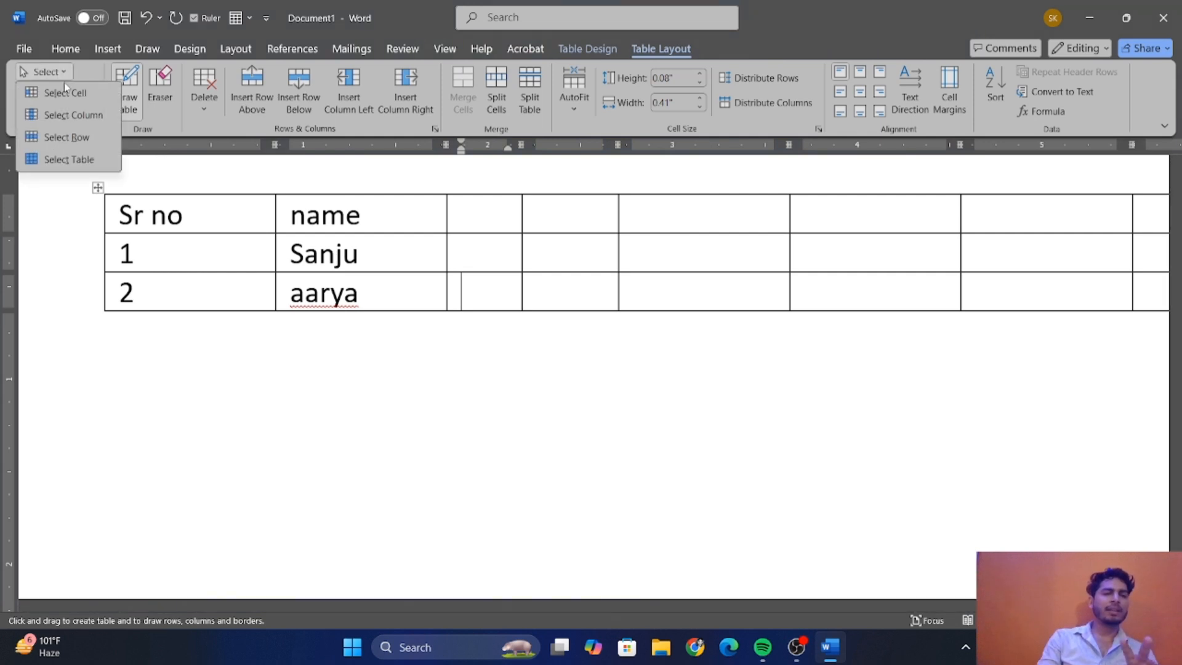
click(67, 137)
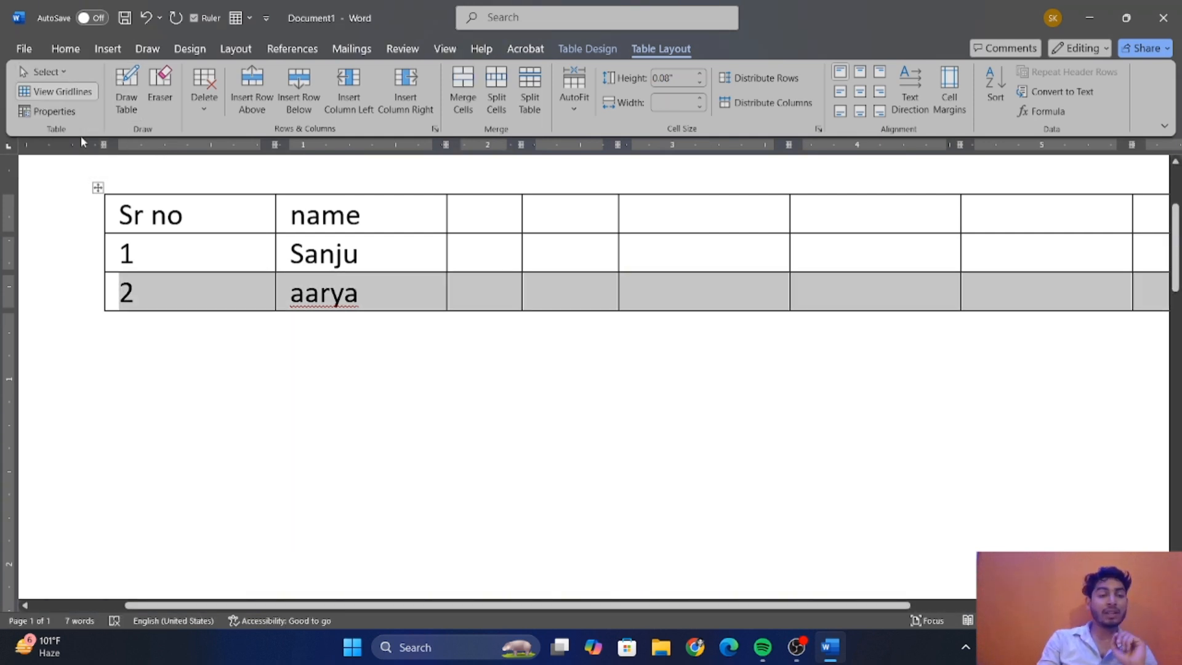
click(207, 106)
click(246, 177)
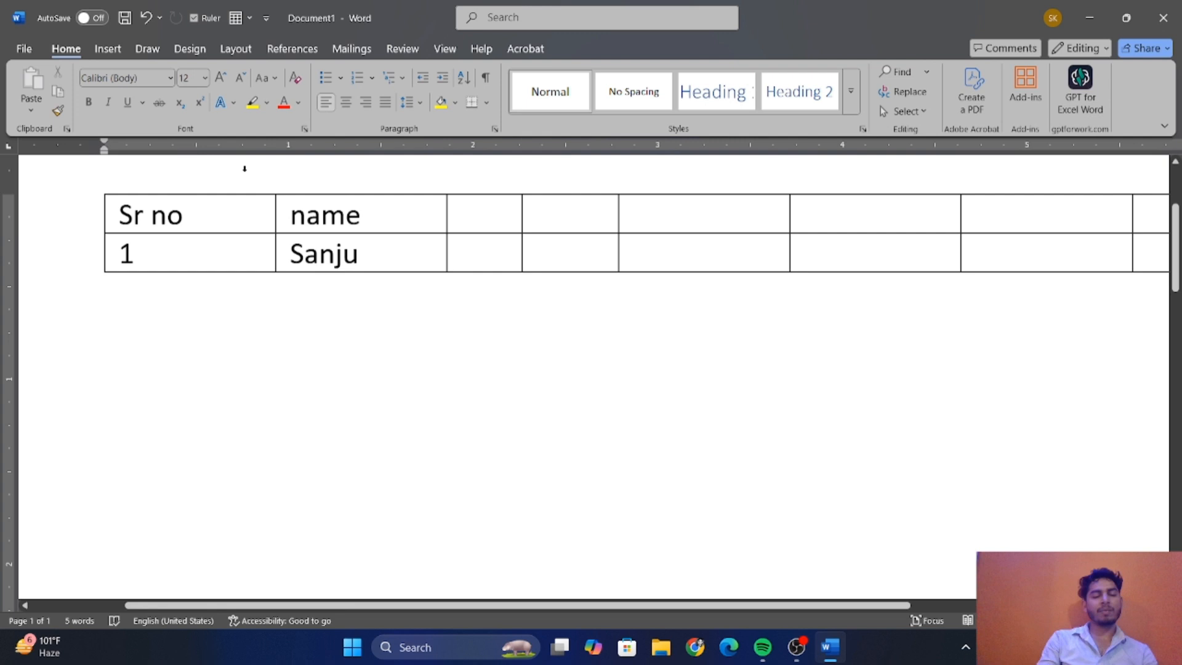
key(ctrl+z)
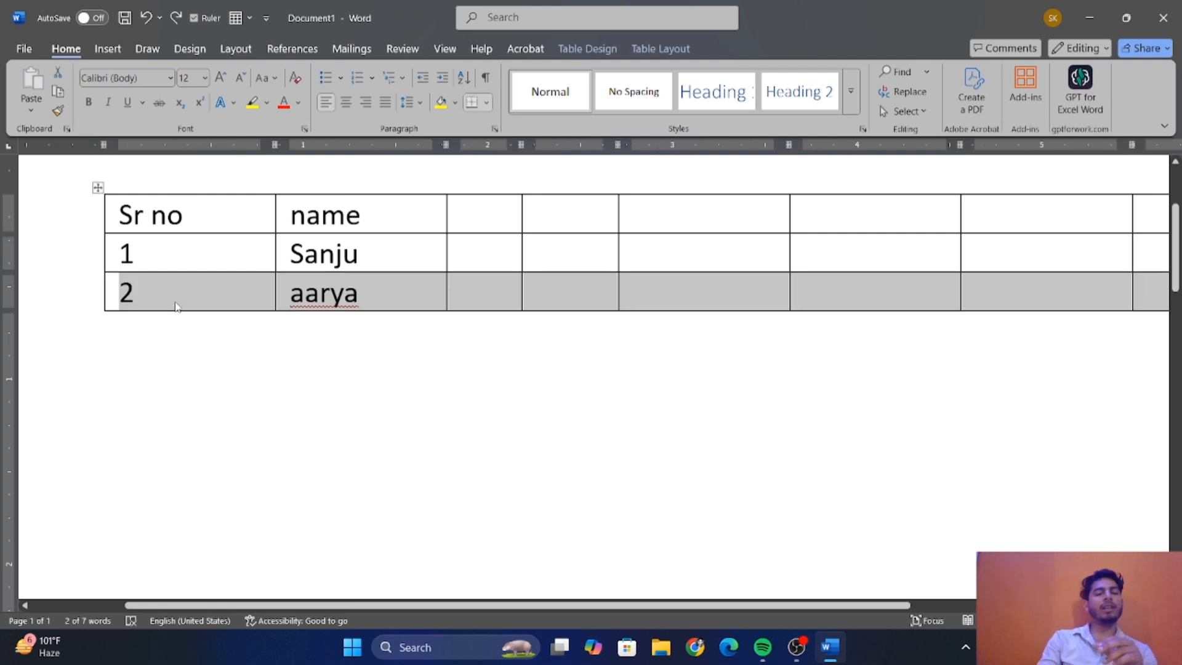
Select and delete the name column, and undo the deletion.
click(177, 306)
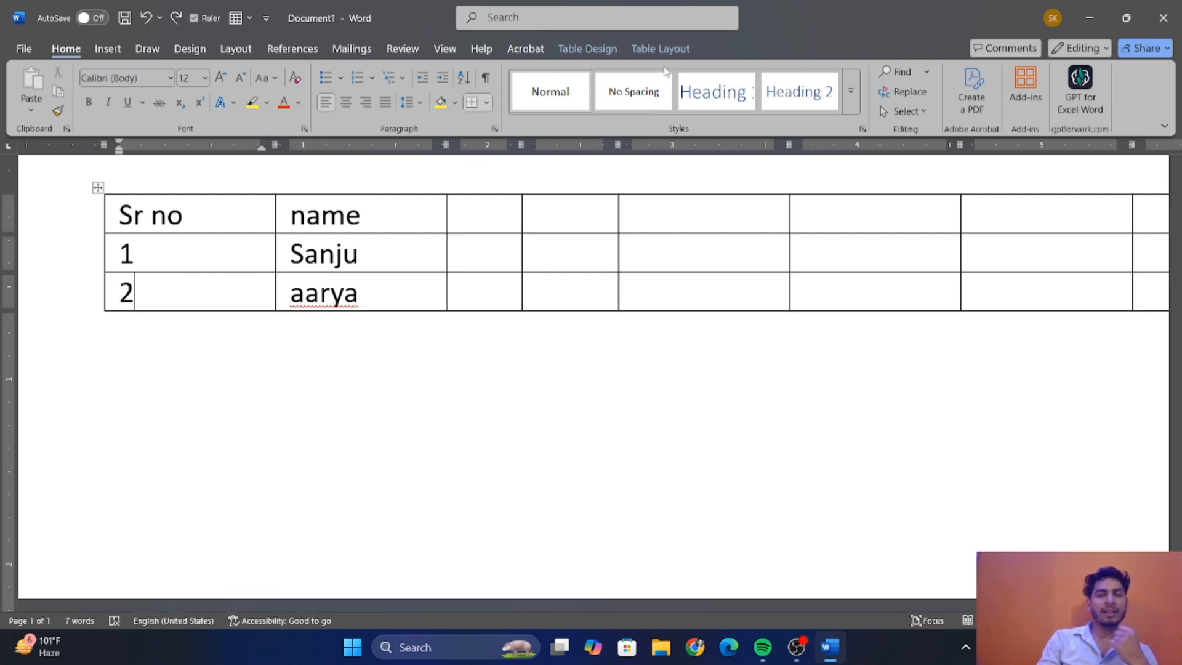
click(661, 48)
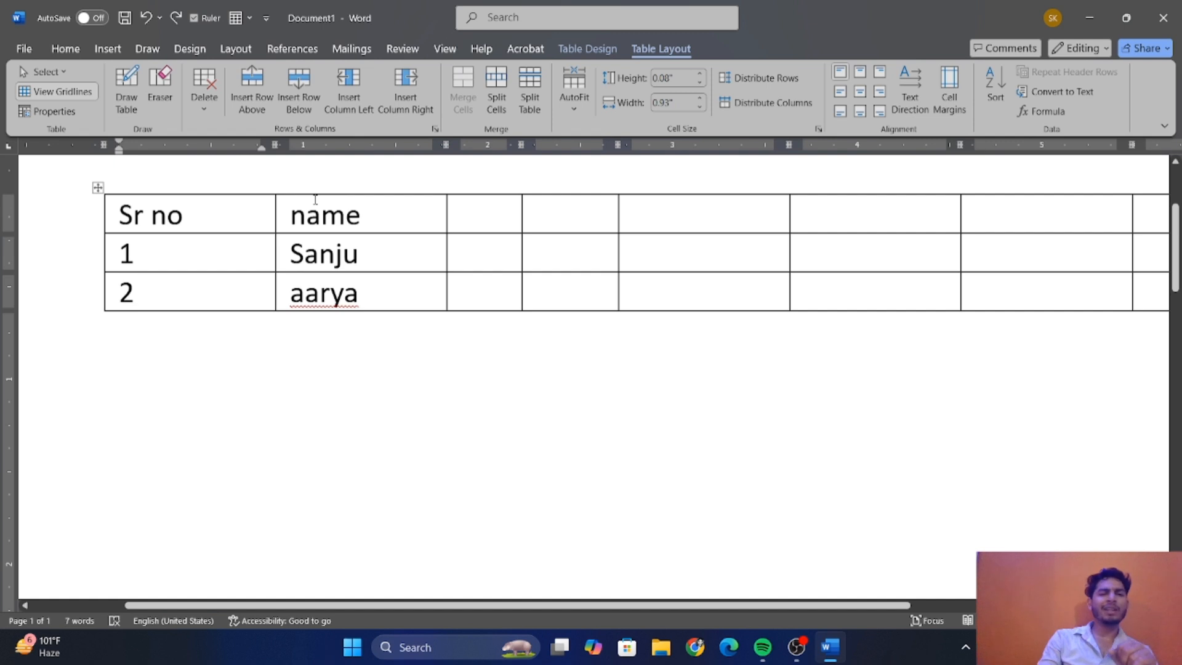
click(341, 193)
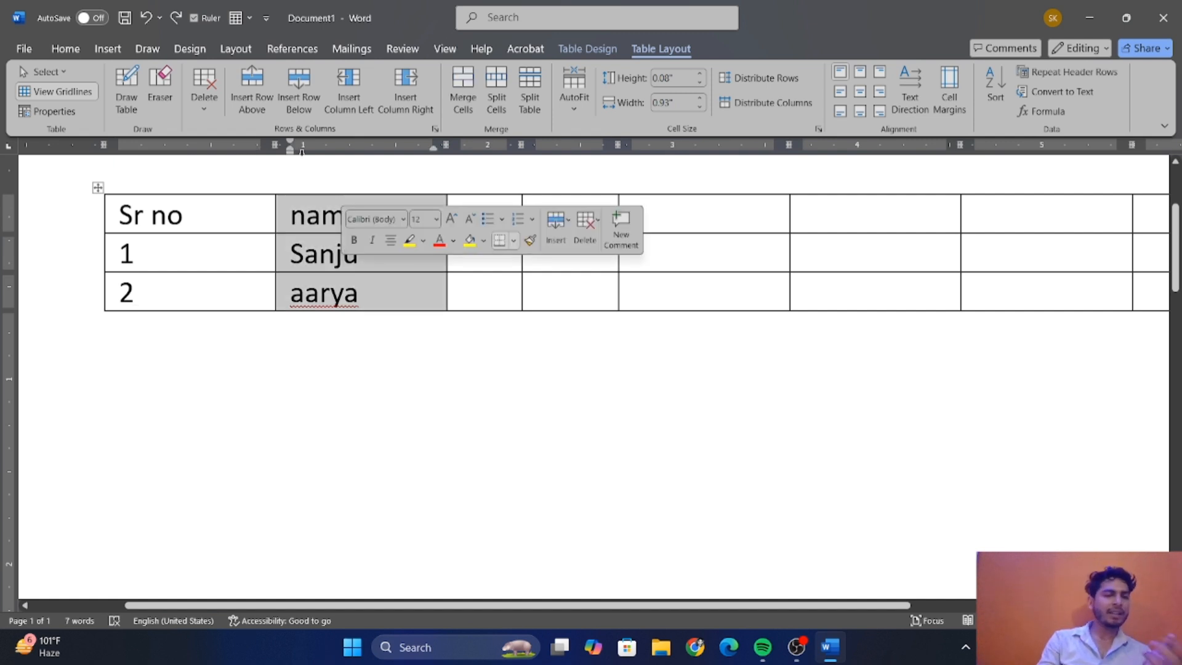
click(212, 113)
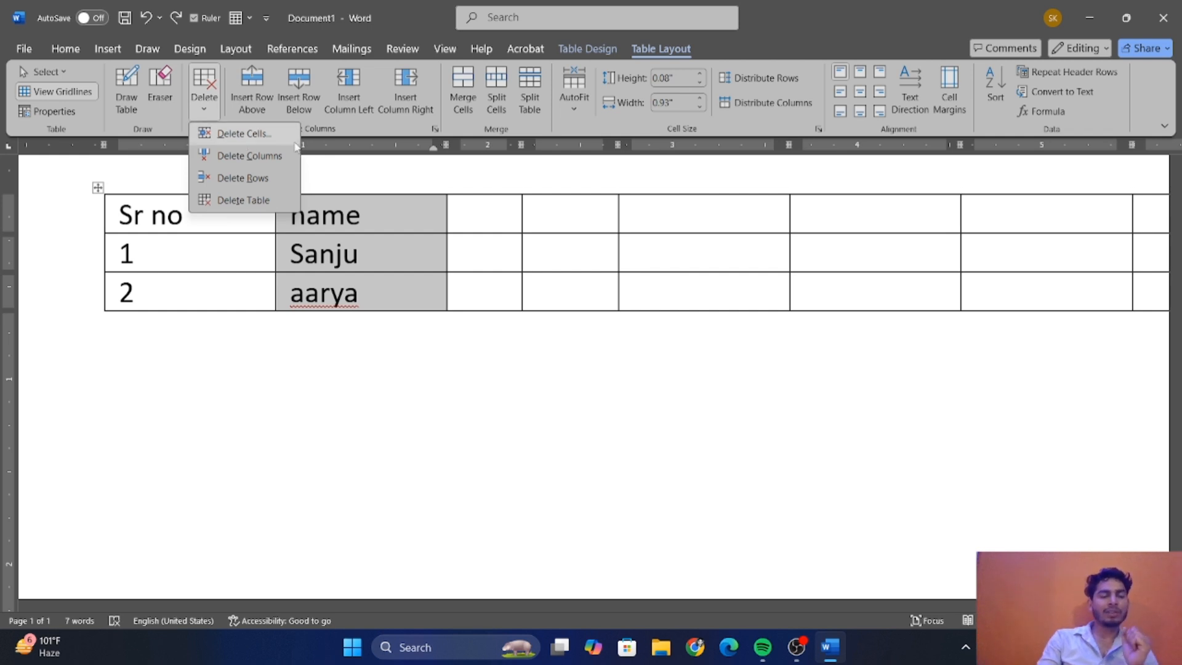
click(263, 157)
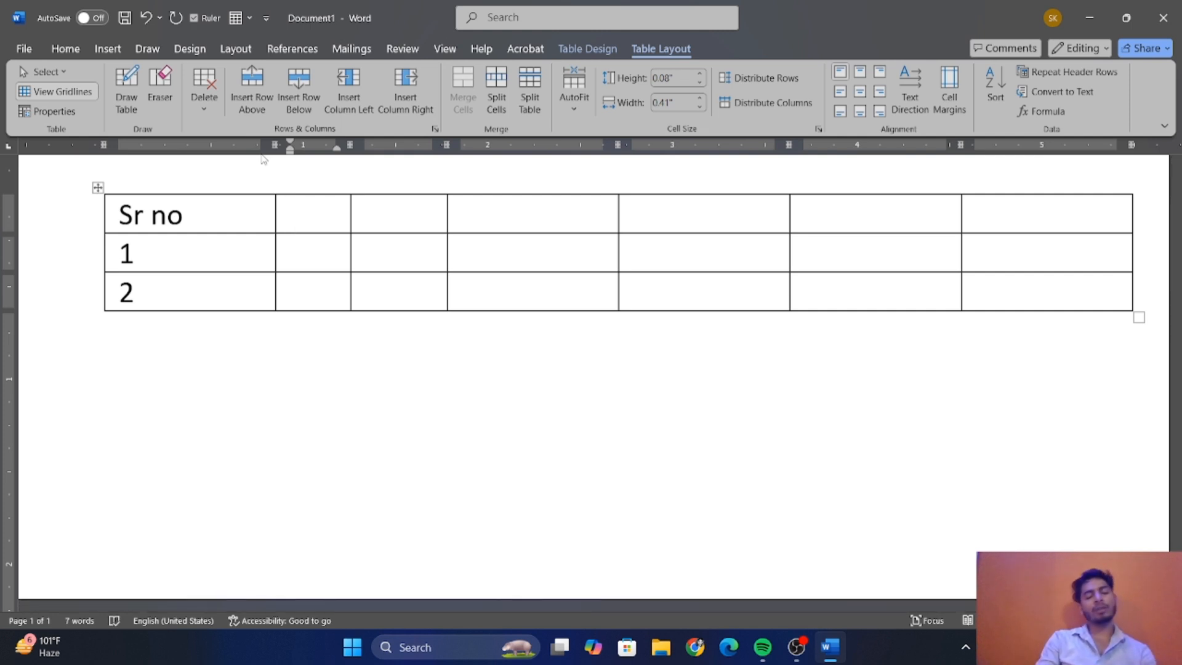
key(ctrl+z)
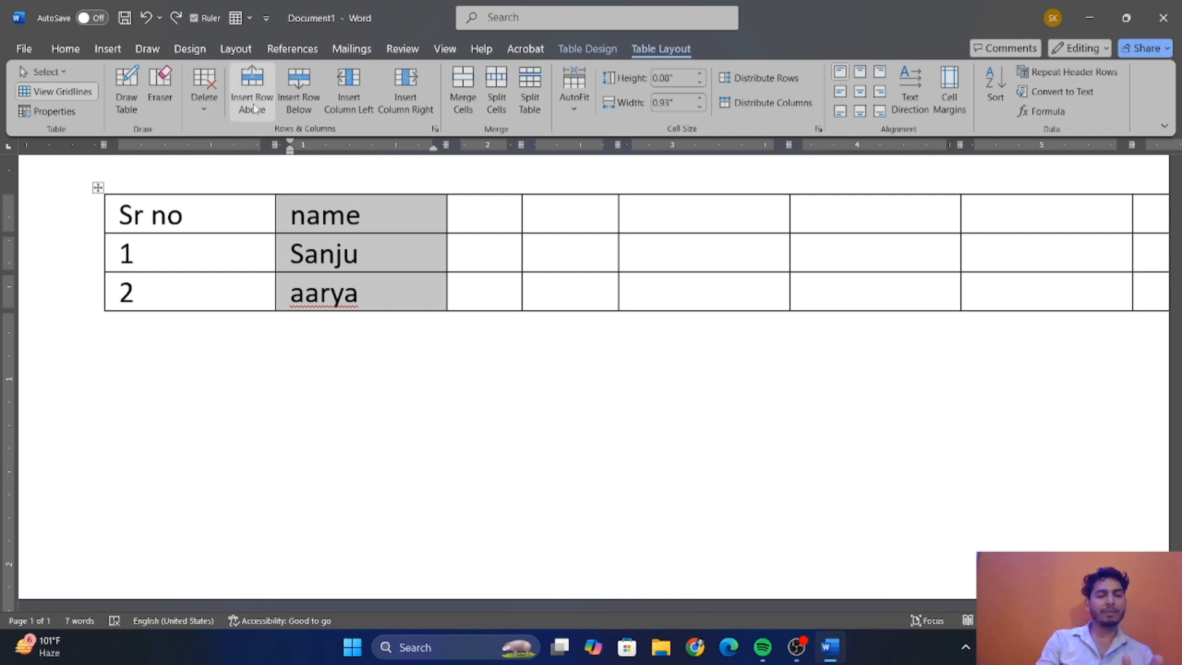
Insert an empty row below the row numbered 1, and delete the inserted row.
click(377, 264)
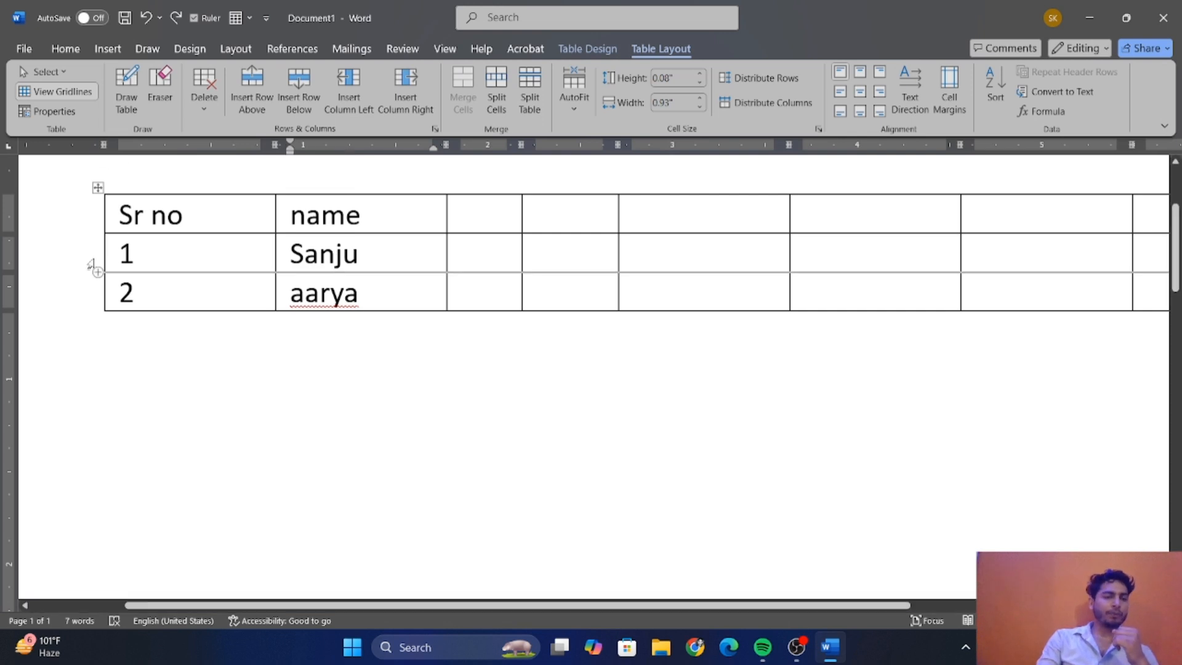
click(112, 253)
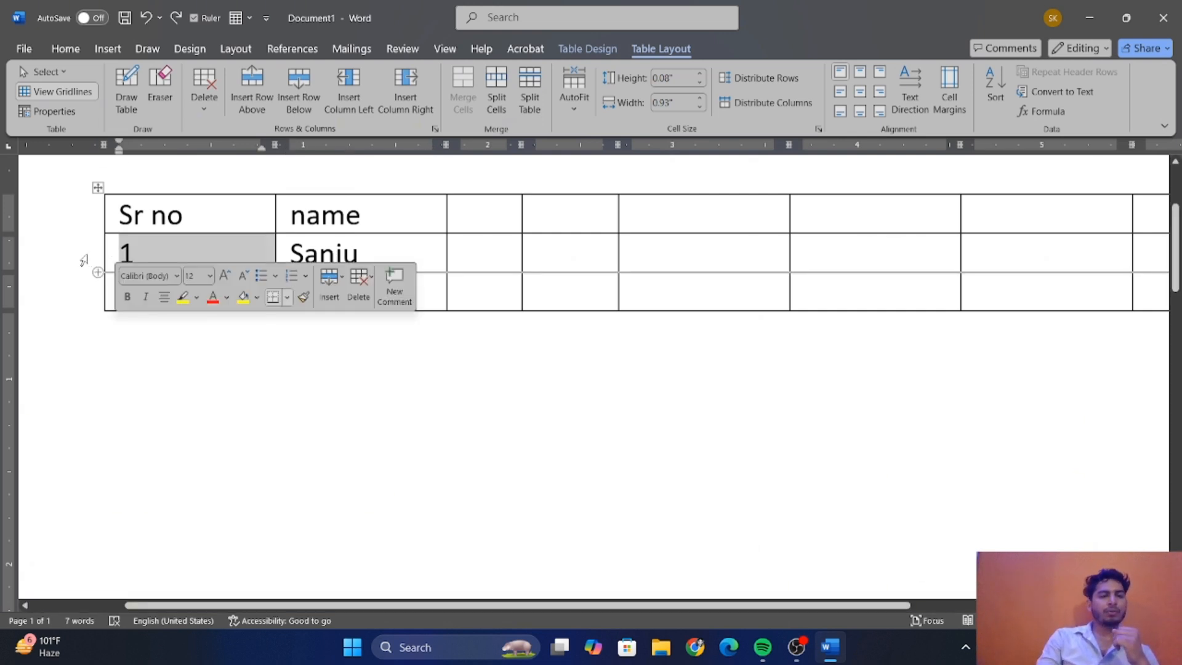
click(89, 257)
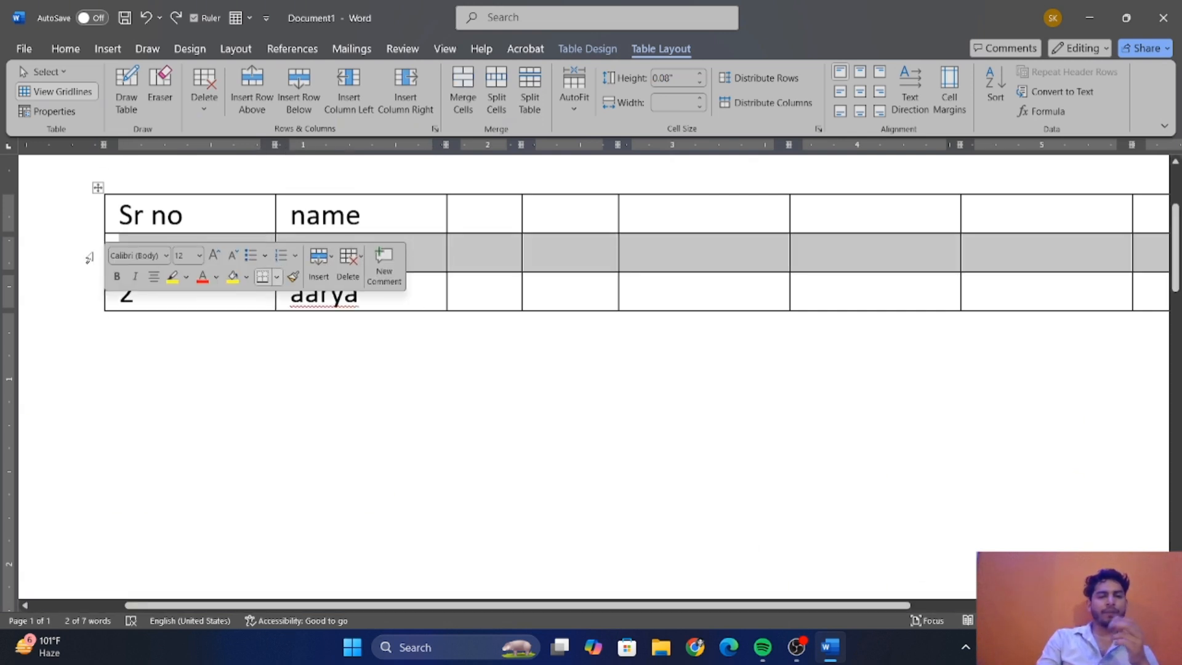
click(298, 104)
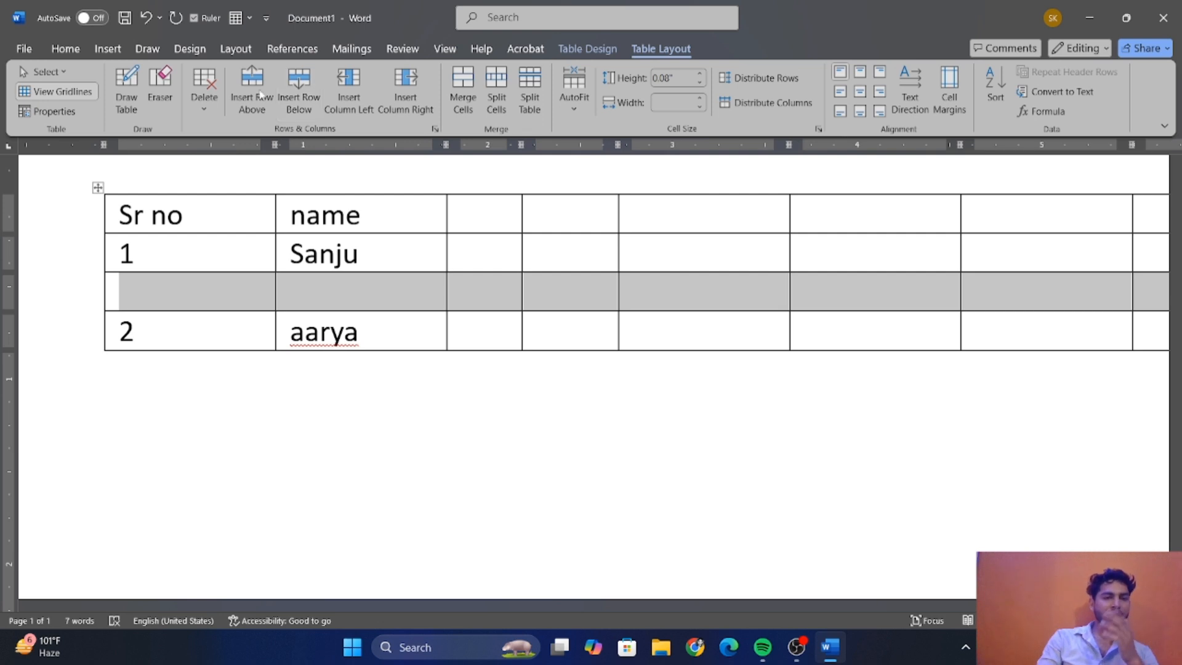
click(210, 89)
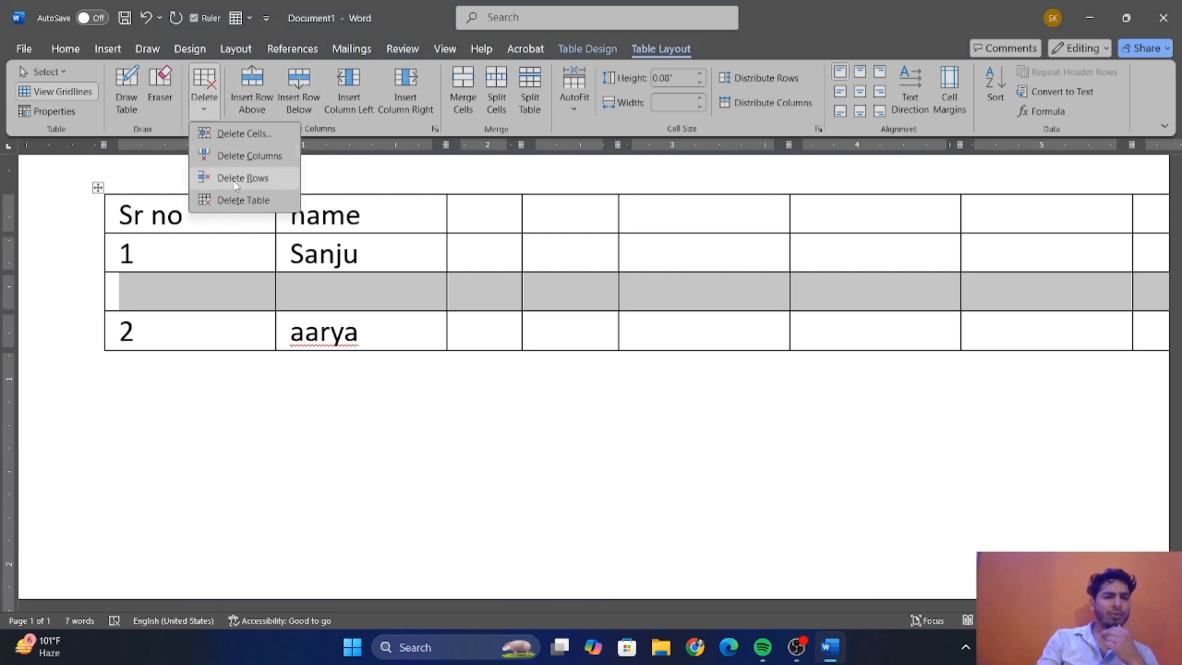
click(243, 178)
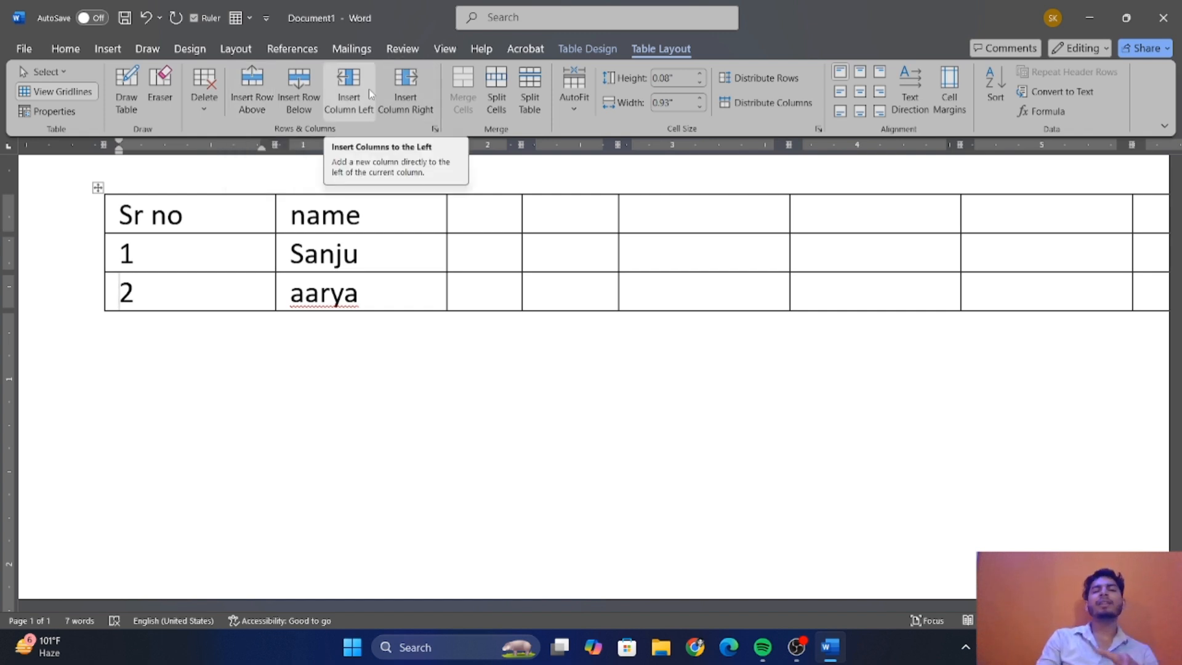
Insert an empty column before the name column, and undo the insertion.
click(324, 193)
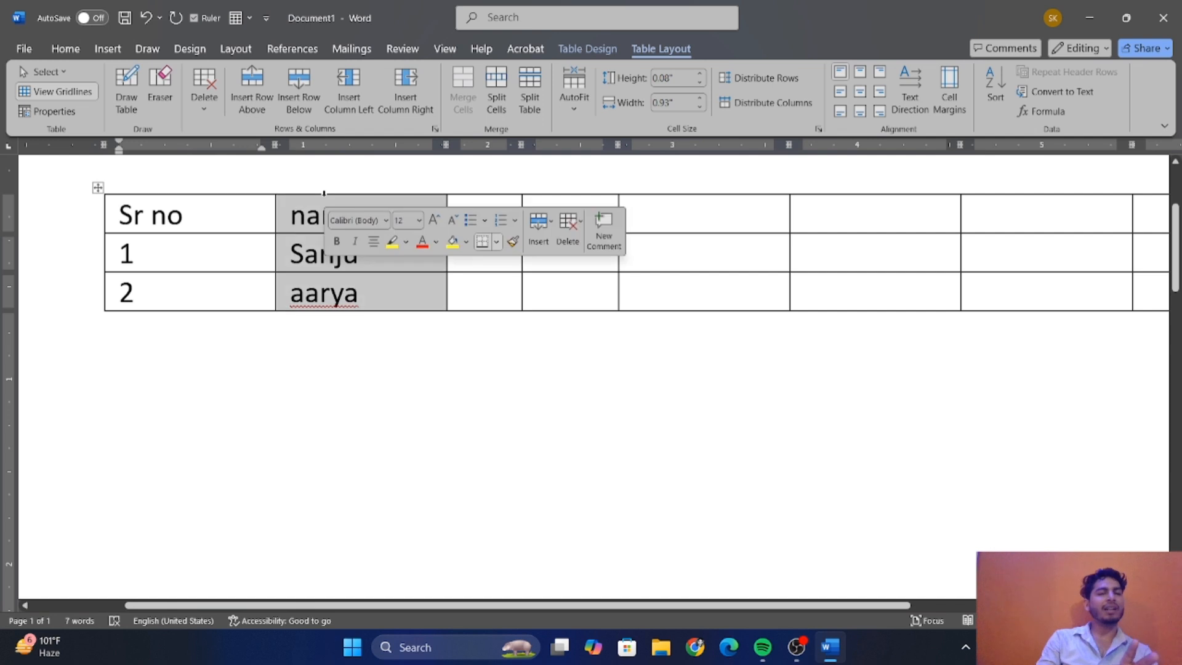
click(357, 109)
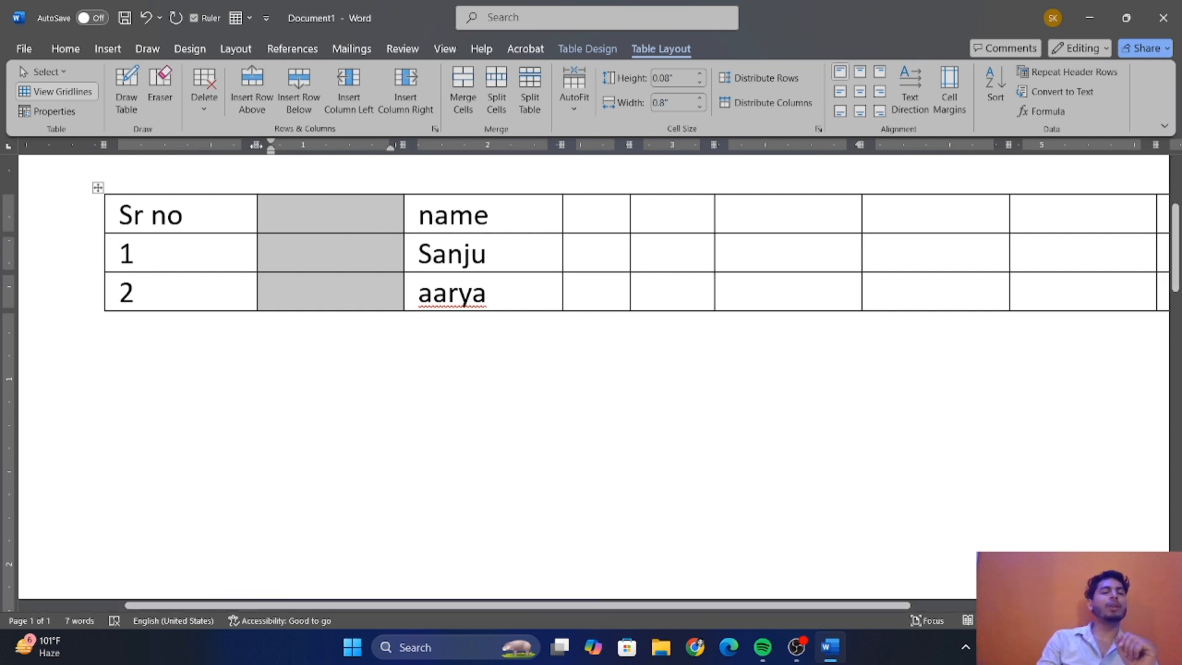
key(ctrl+z)
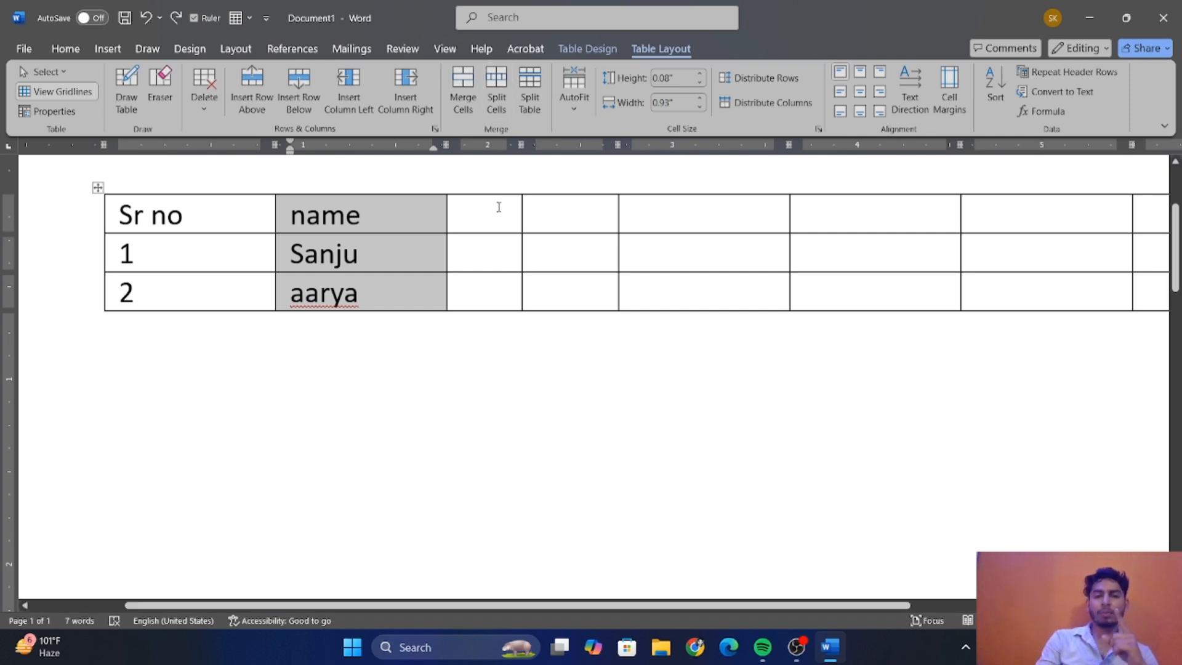
Merge the two narrow empty header cells after name, and split the next three header cells into six equal cells.
drag(492, 212, 539, 212)
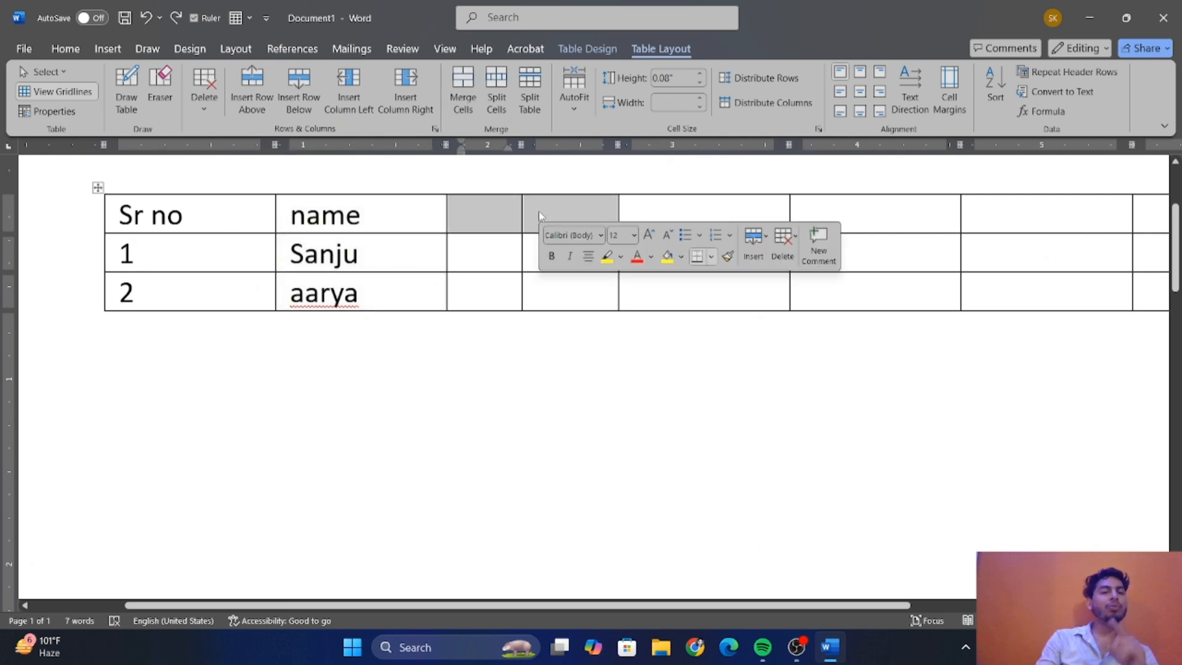
click(463, 90)
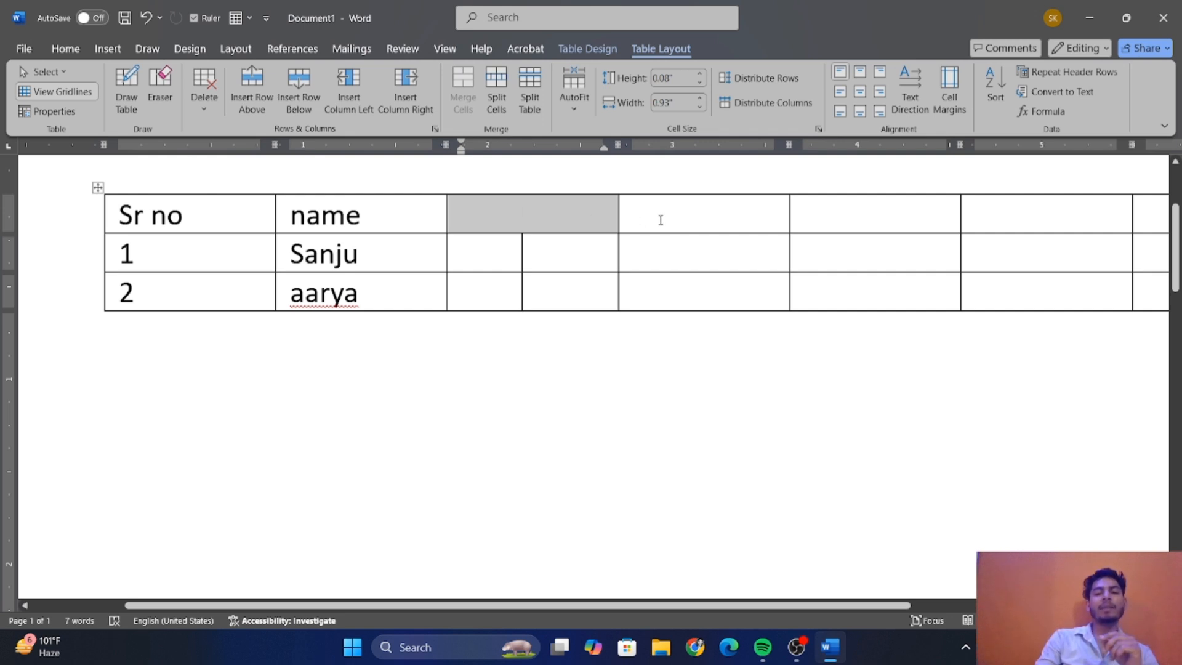
drag(691, 219, 1066, 215)
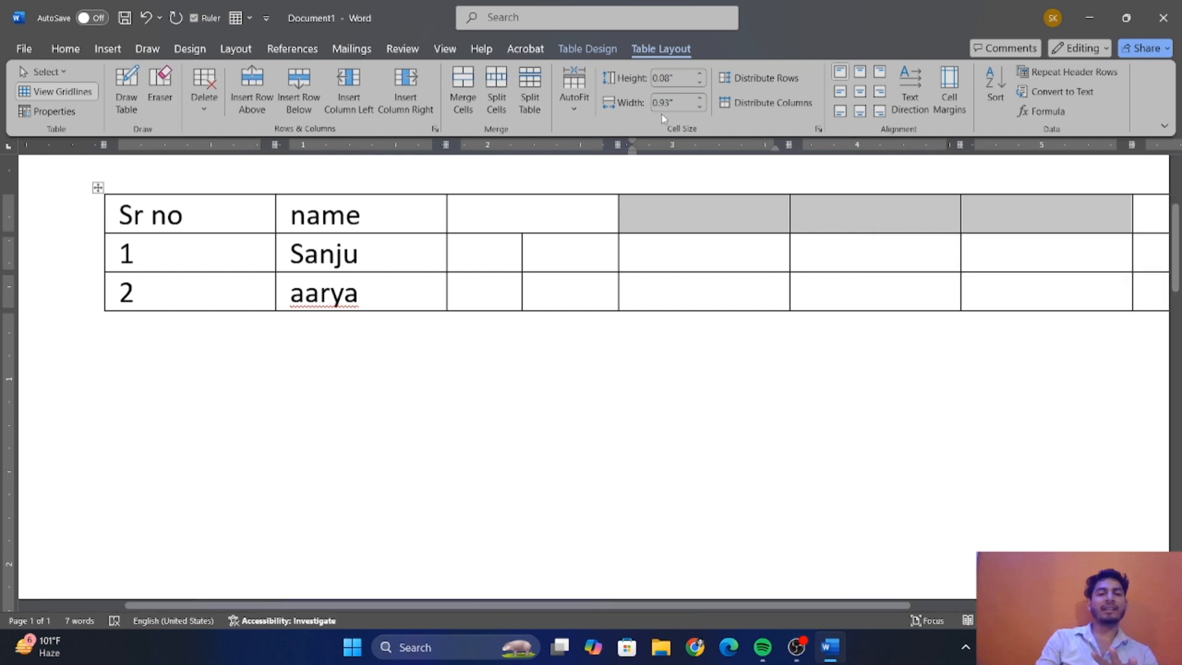
click(494, 87)
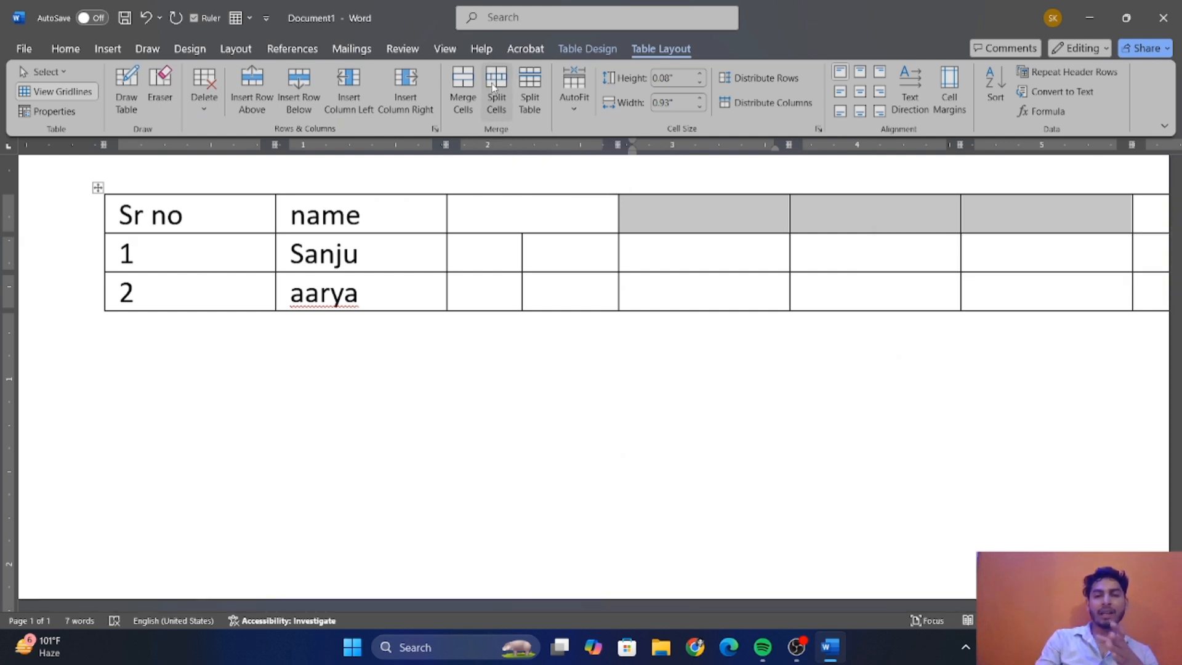
click(567, 345)
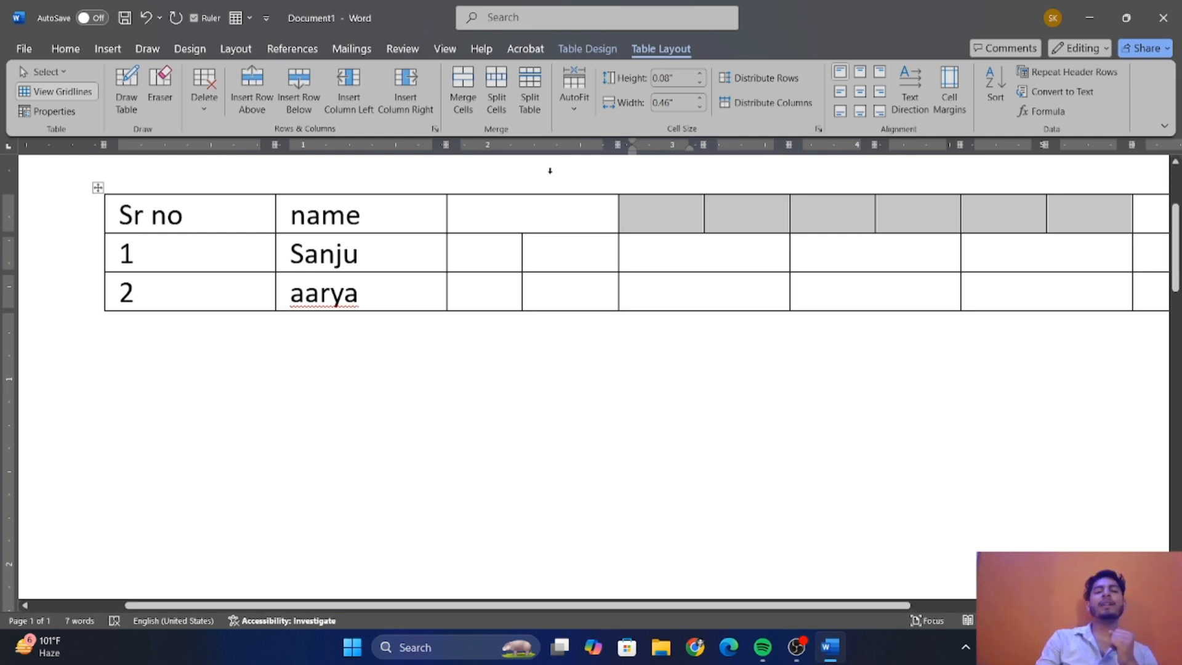
Split the table into two at the row numbered 1, and undo the split.
click(135, 269)
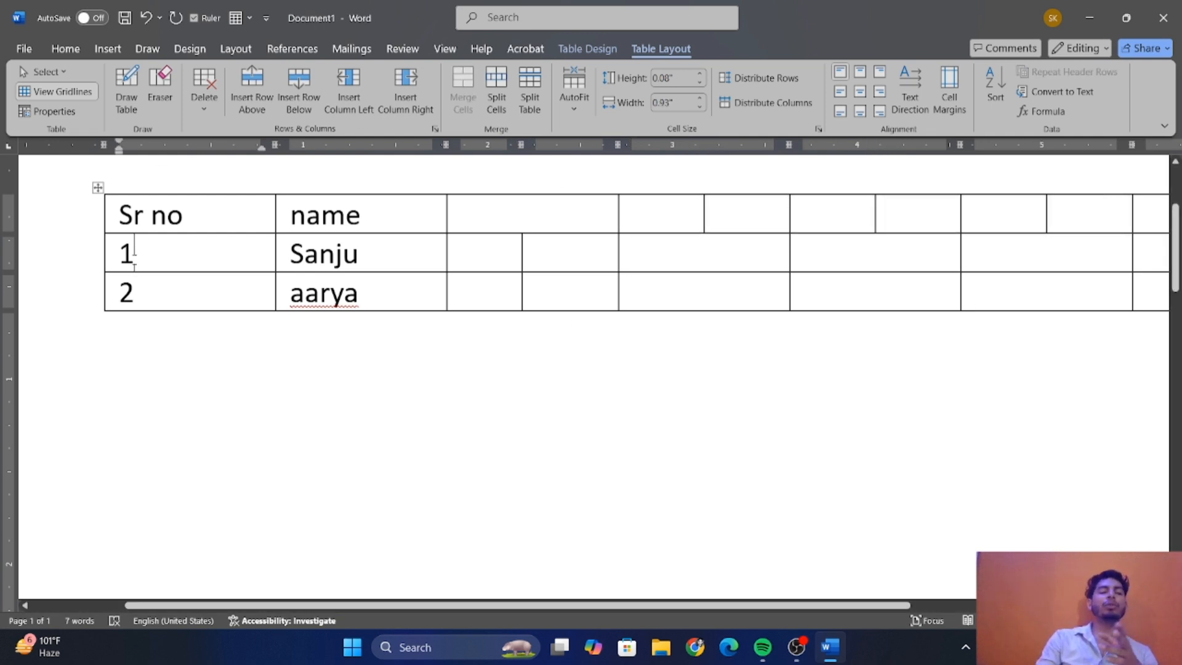
click(91, 260)
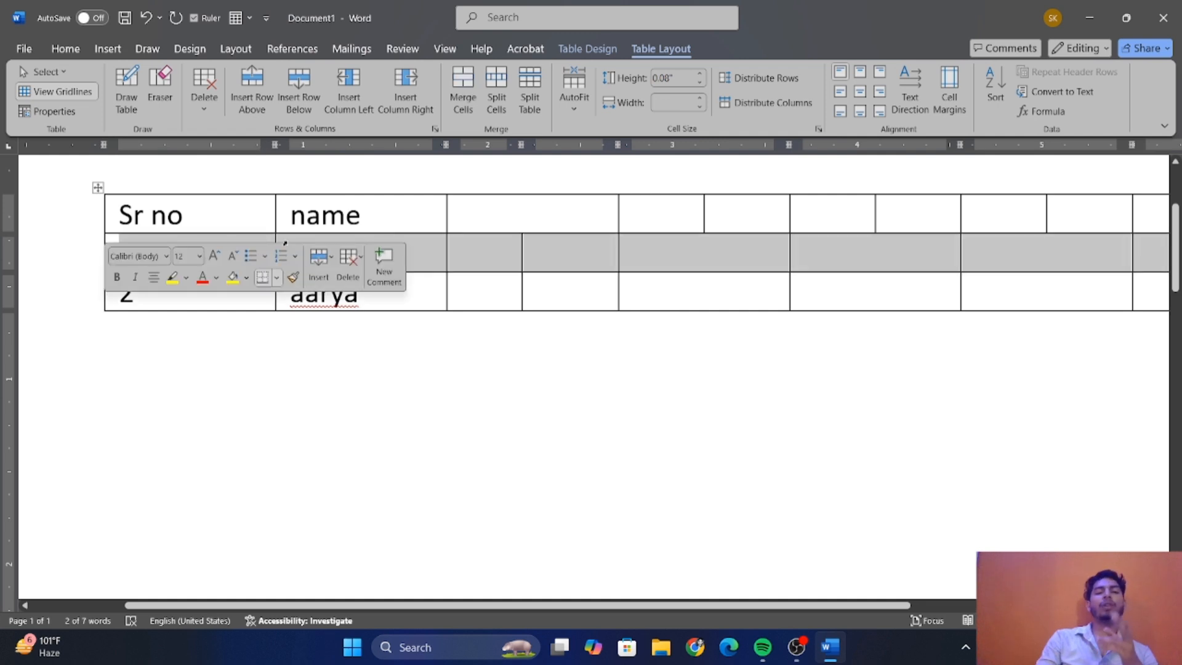
click(528, 101)
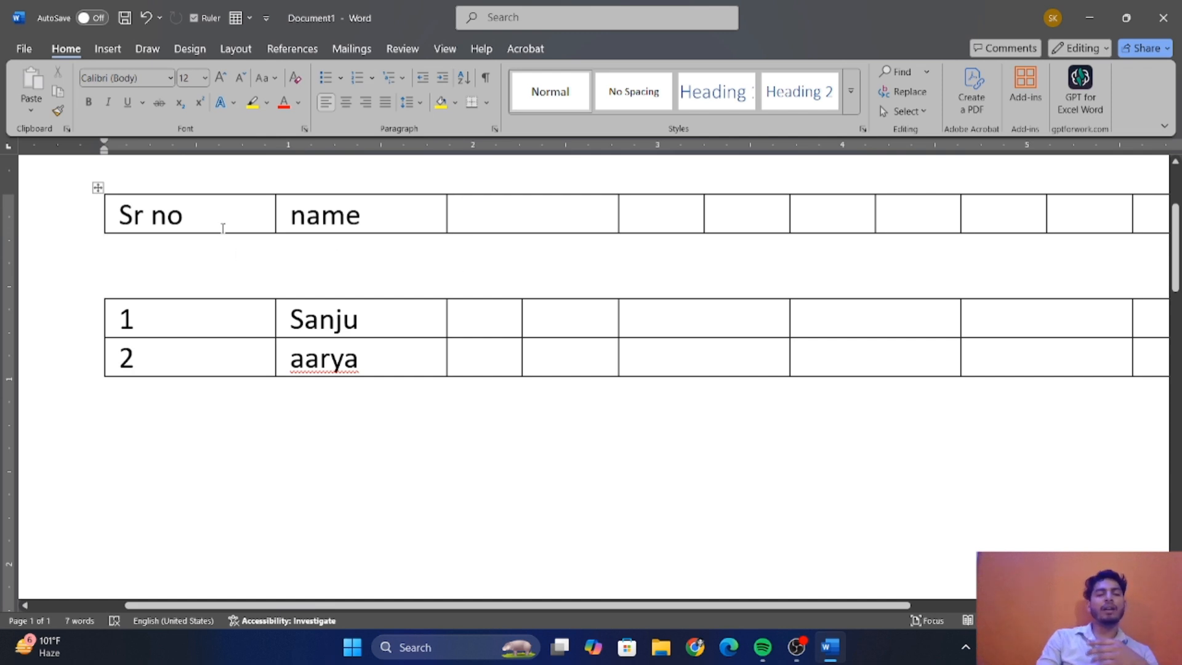
key(ctrl+z)
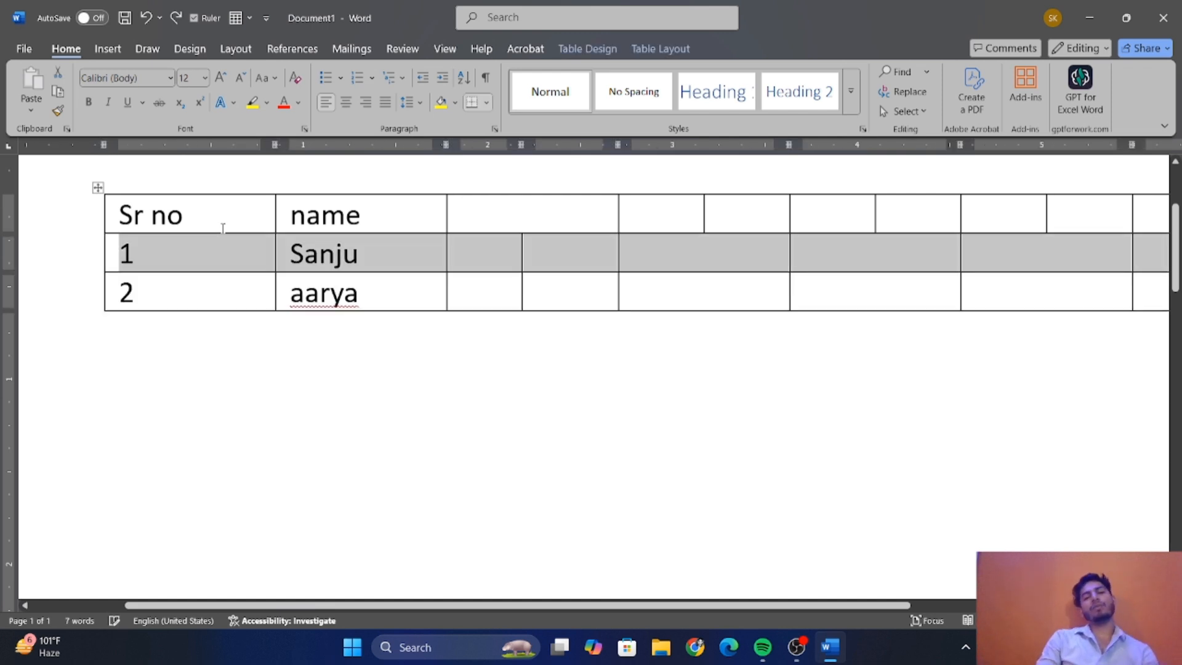
View the AutoFit options available for the table.
click(674, 49)
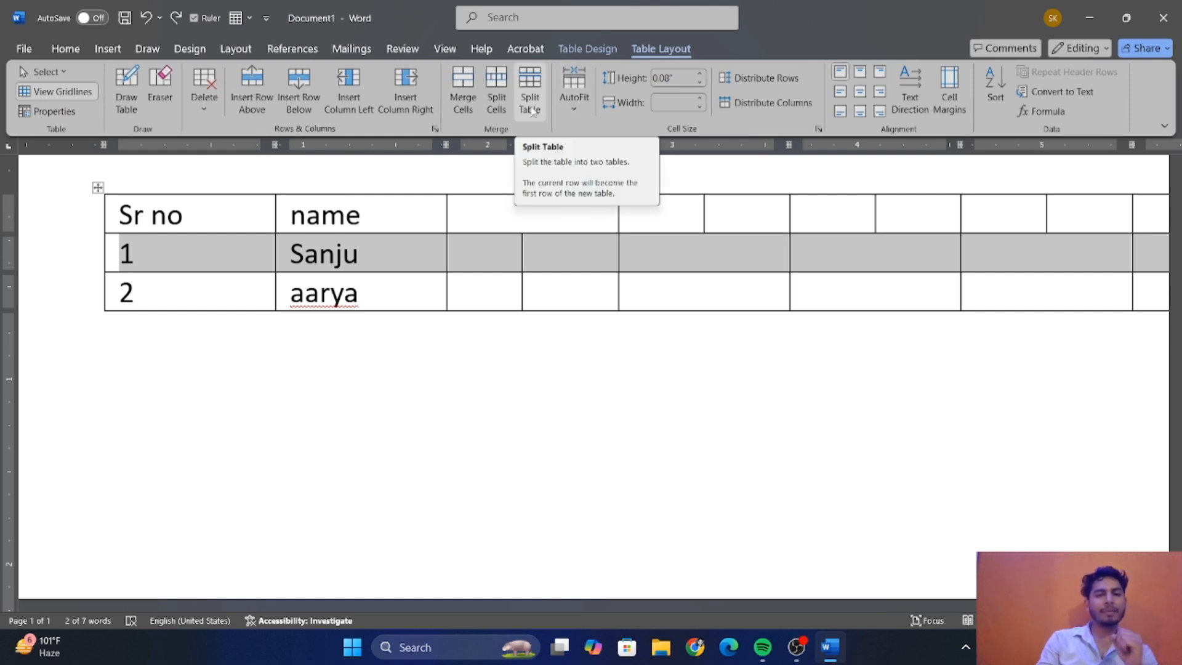
click(582, 109)
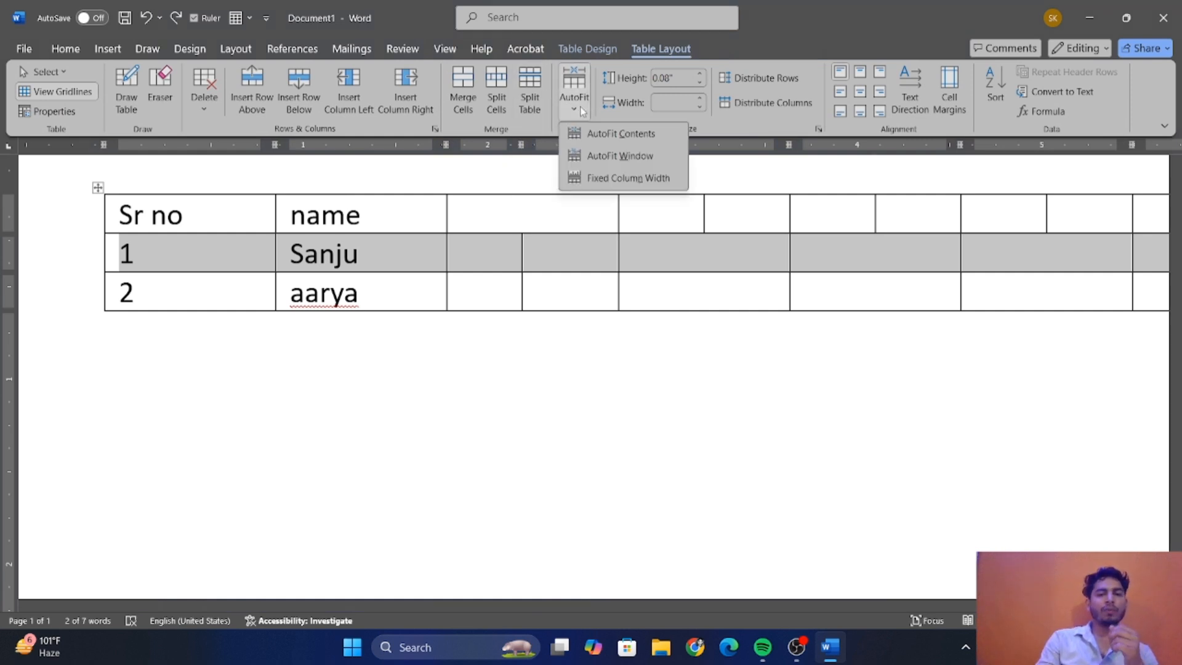
click(500, 240)
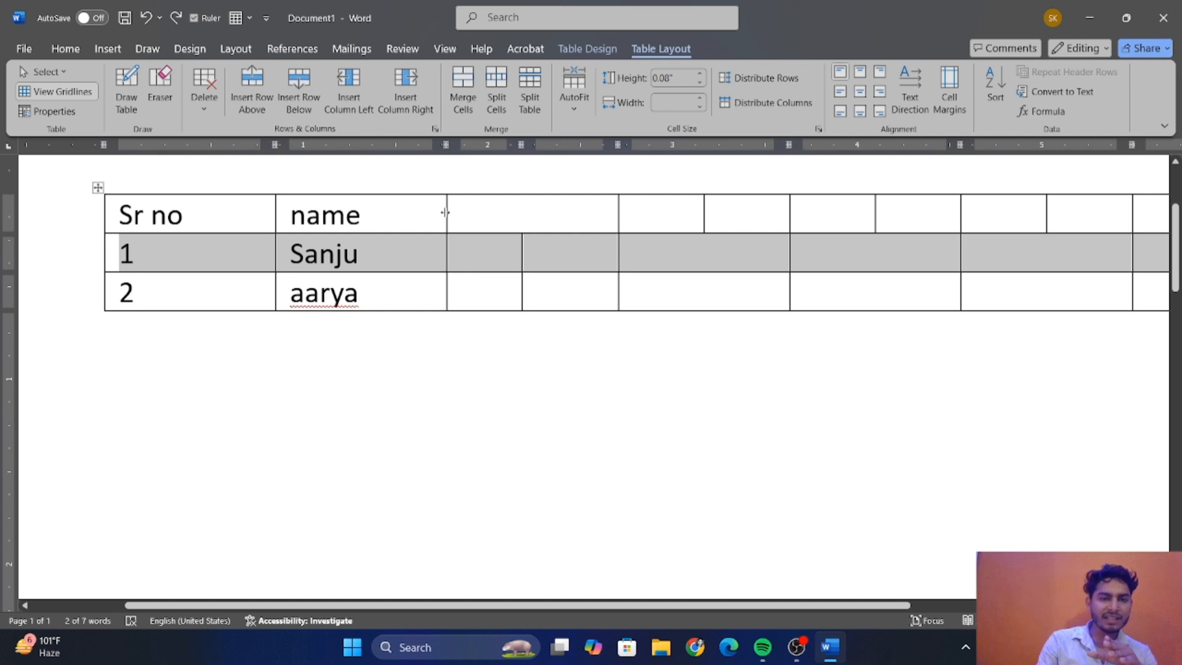
Widen the name column to about 1.26" and make the row numbered 1 about 0.34" high.
drag(446, 212, 503, 221)
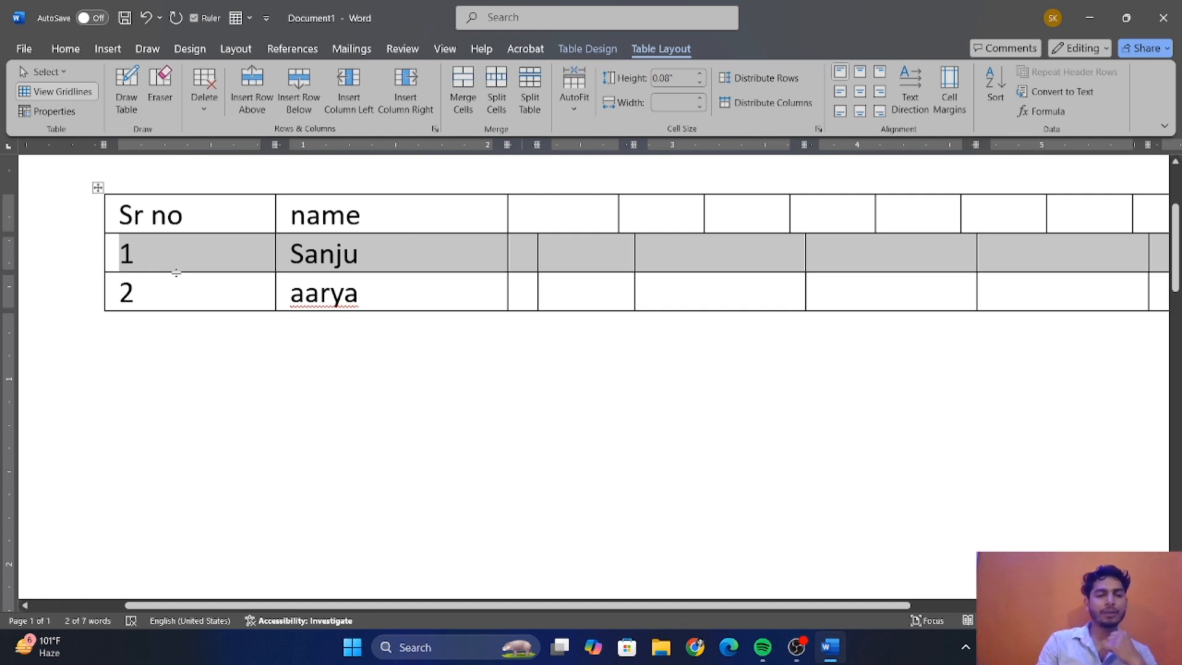
drag(177, 273, 177, 348)
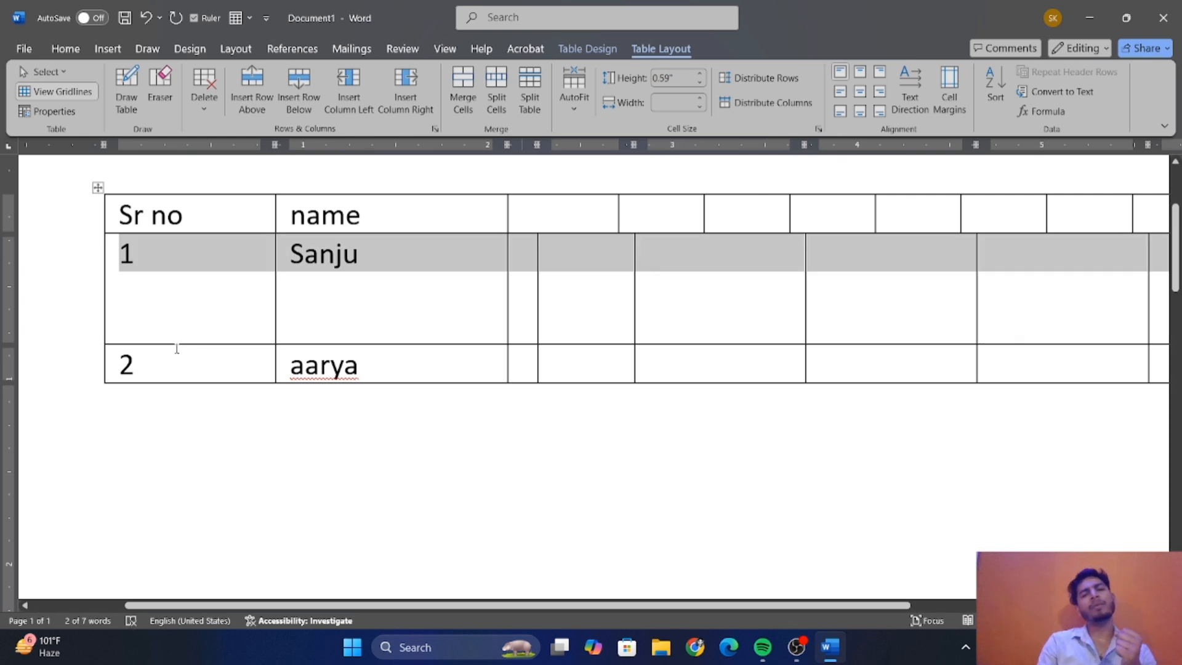
click(177, 348)
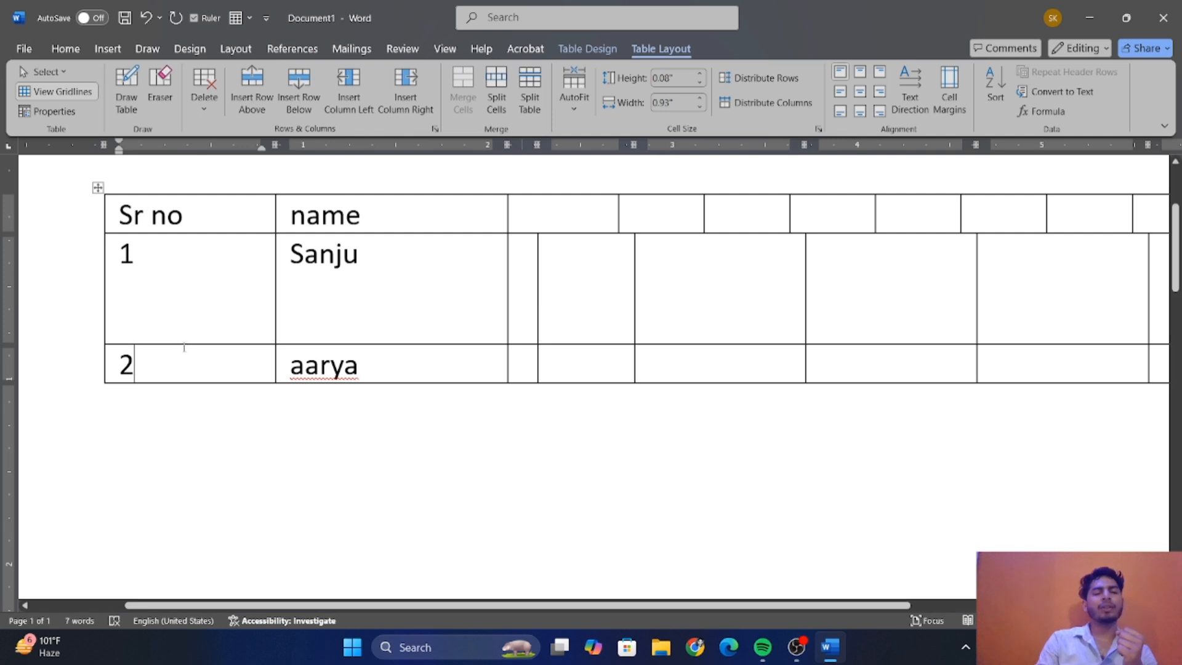
drag(184, 344, 190, 297)
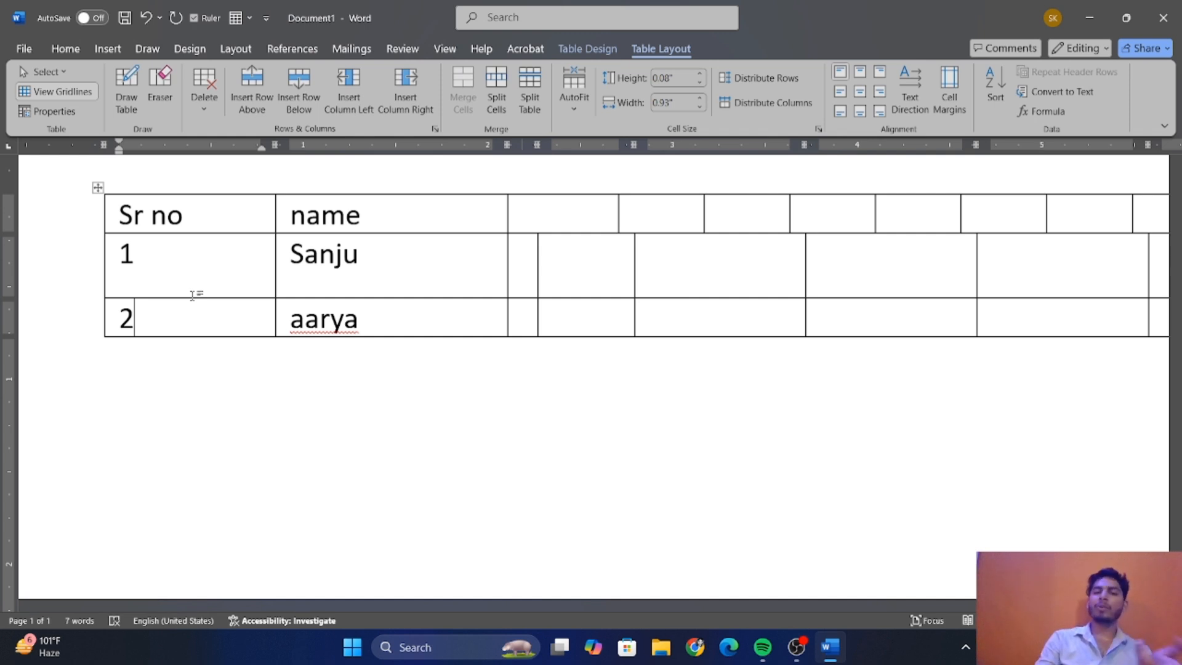
Try bottom and middle alignments on the name cell of row 1, ending with top centre alignment.
mouse_move(619, 188)
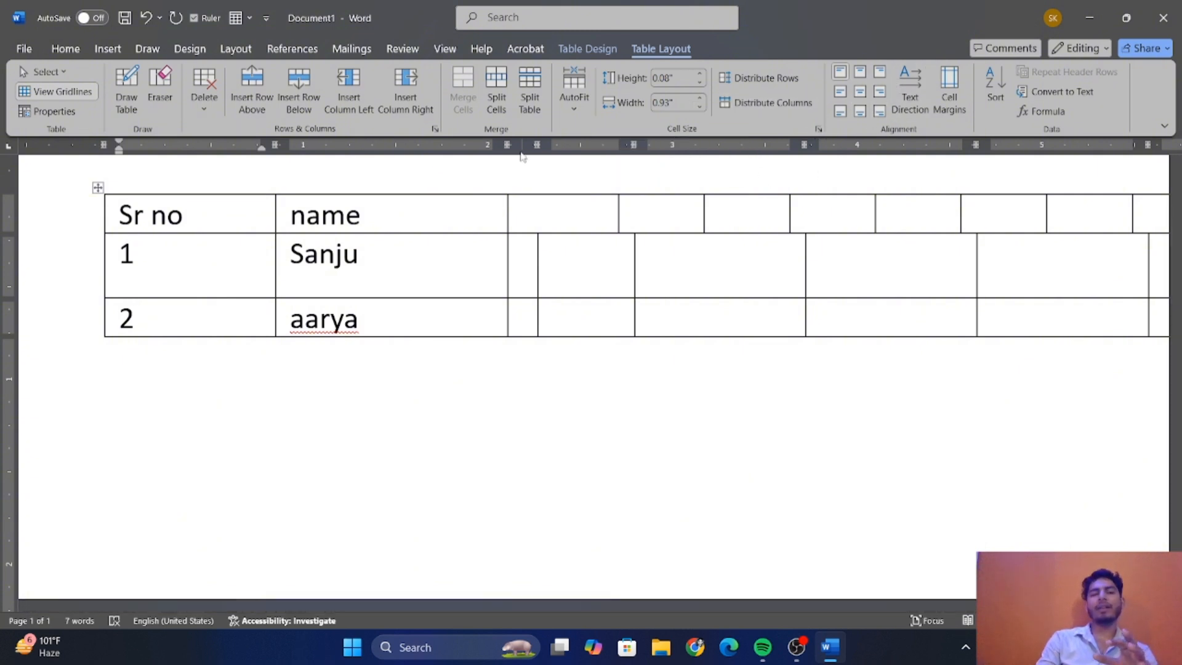
click(353, 251)
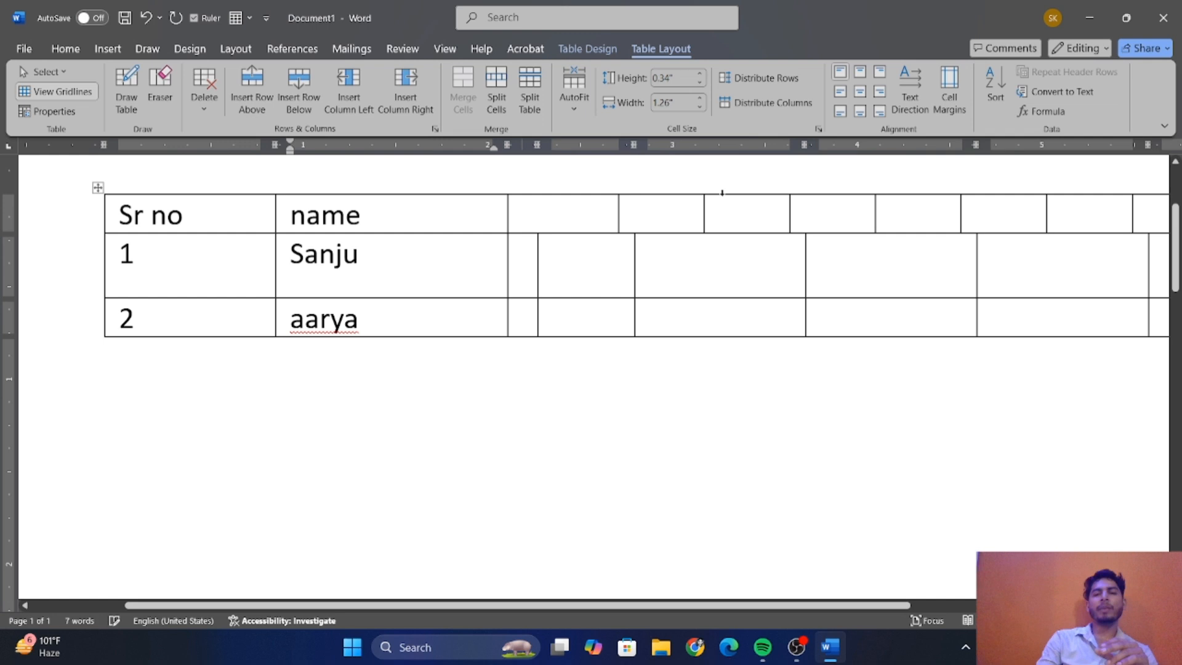
click(864, 111)
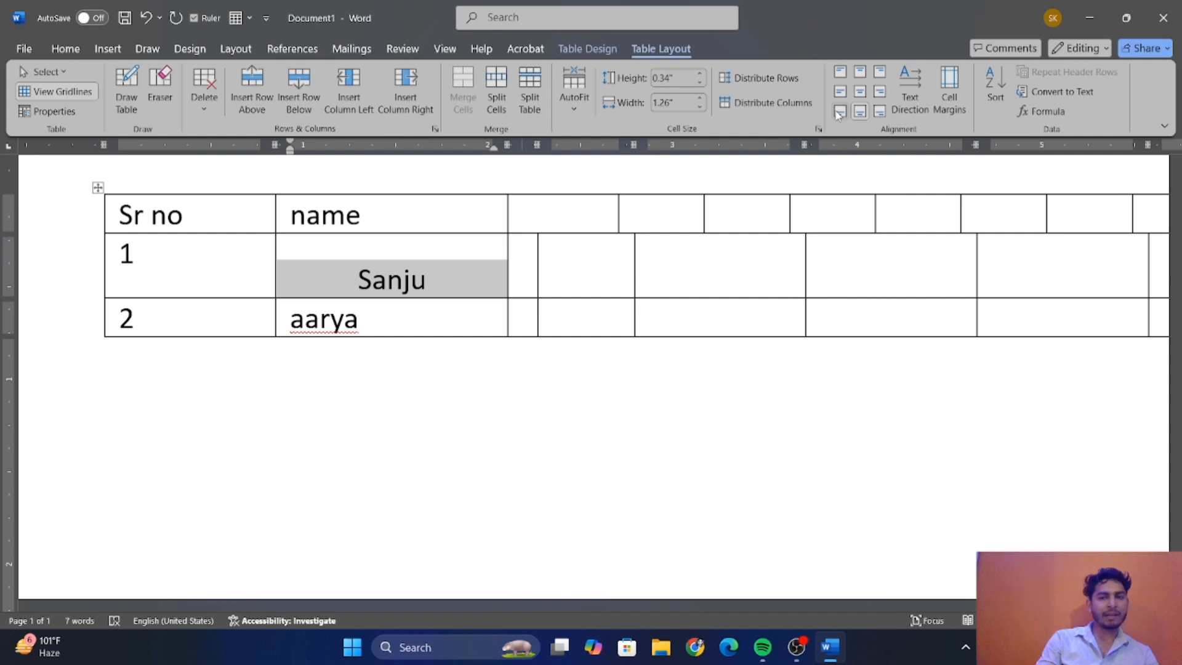
click(841, 112)
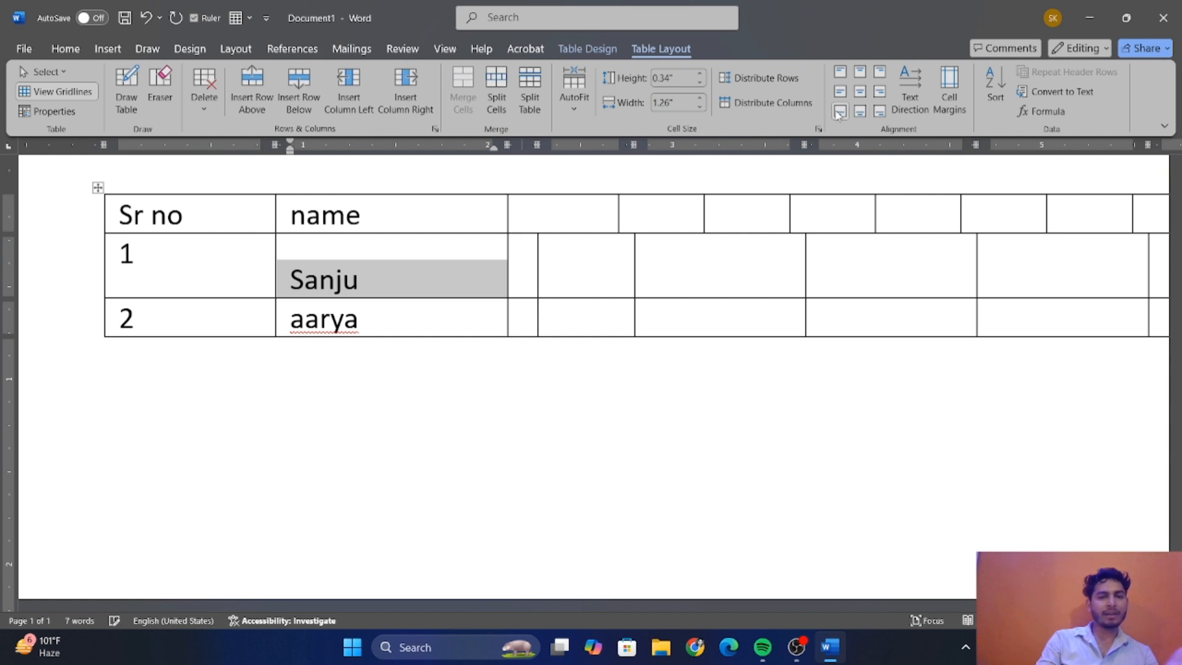
click(881, 112)
click(860, 92)
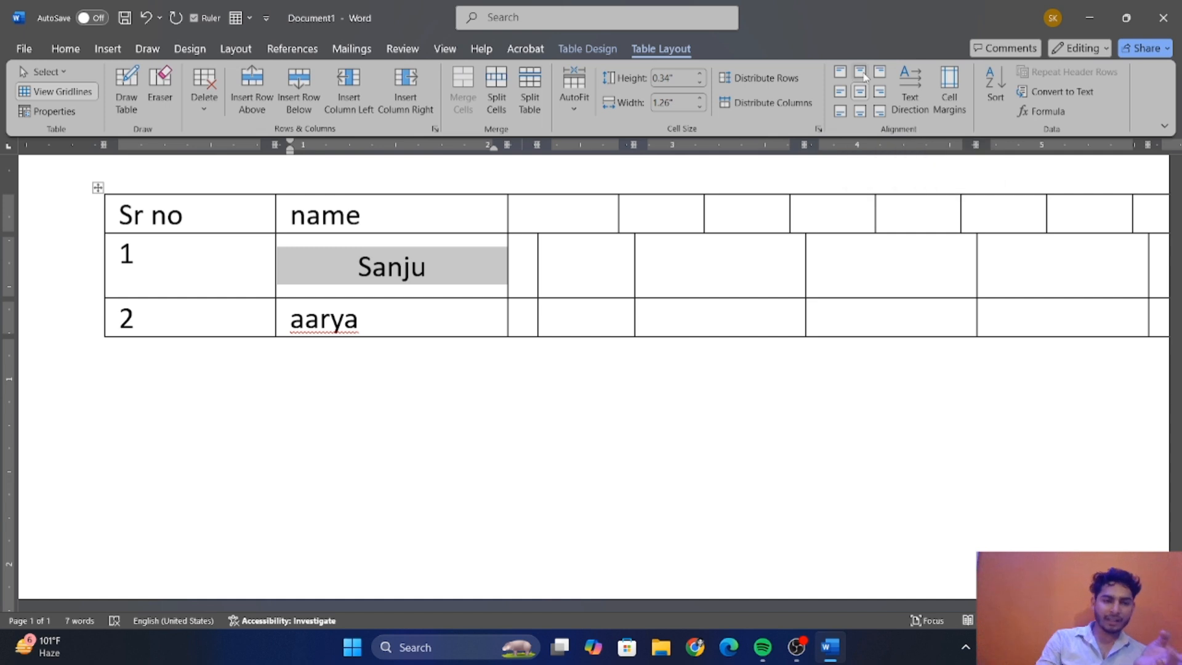
click(862, 73)
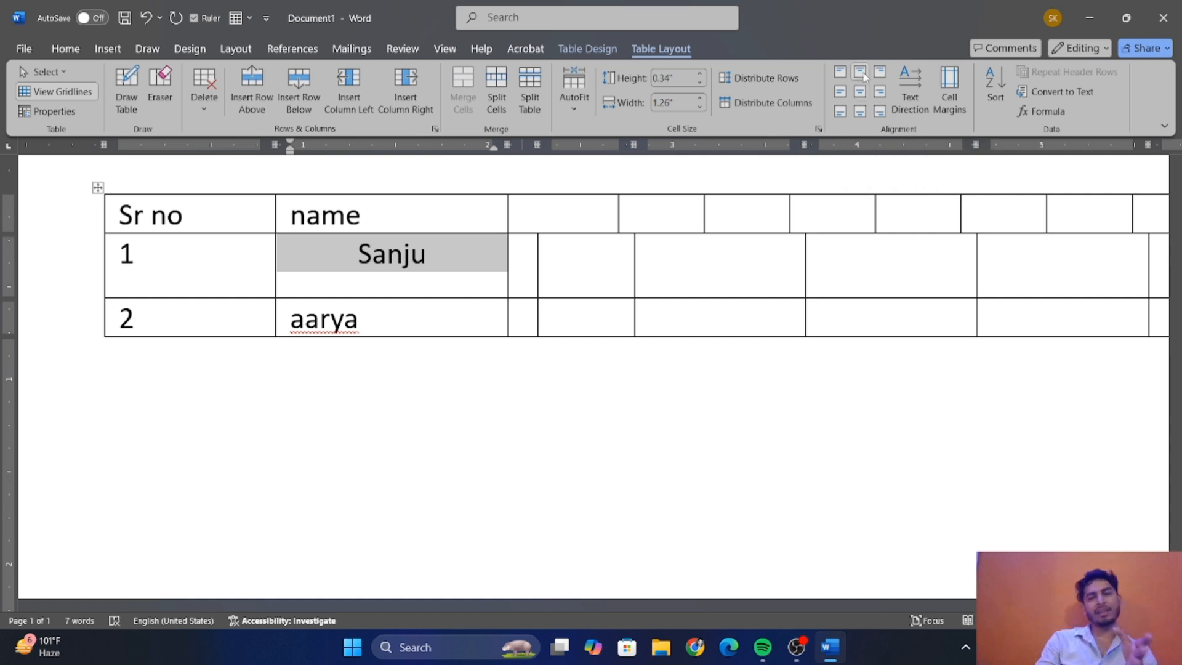
Cycle the text direction of the name cell in row 1 through both vertical orientations and back to horizontal.
click(910, 105)
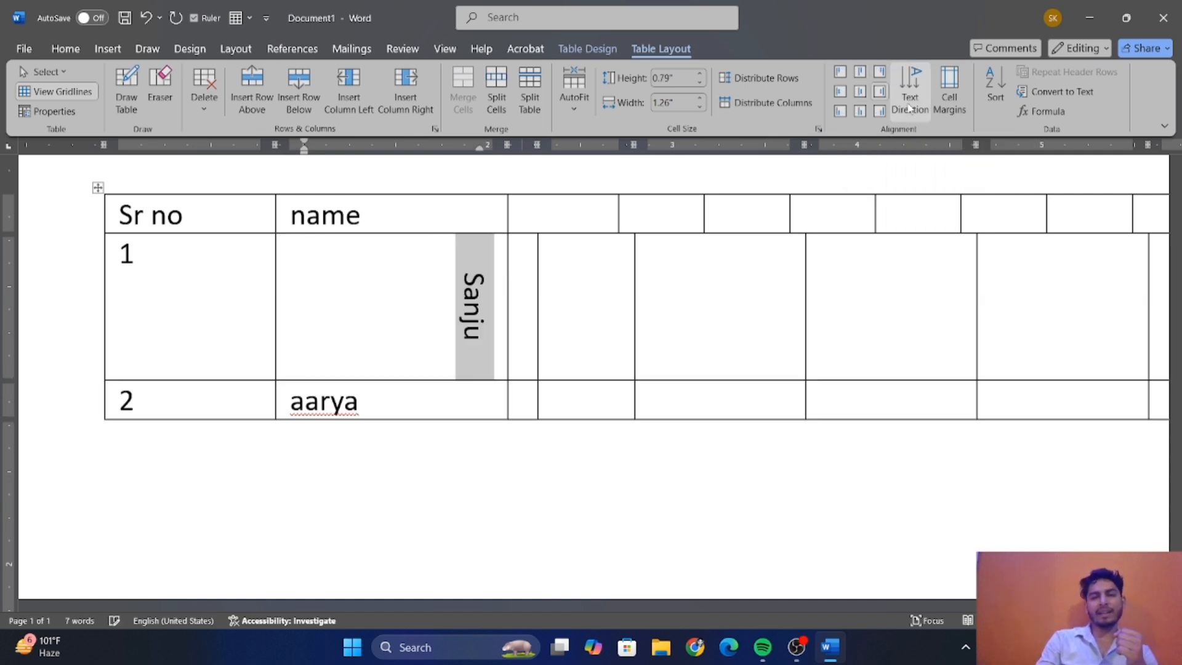
click(919, 94)
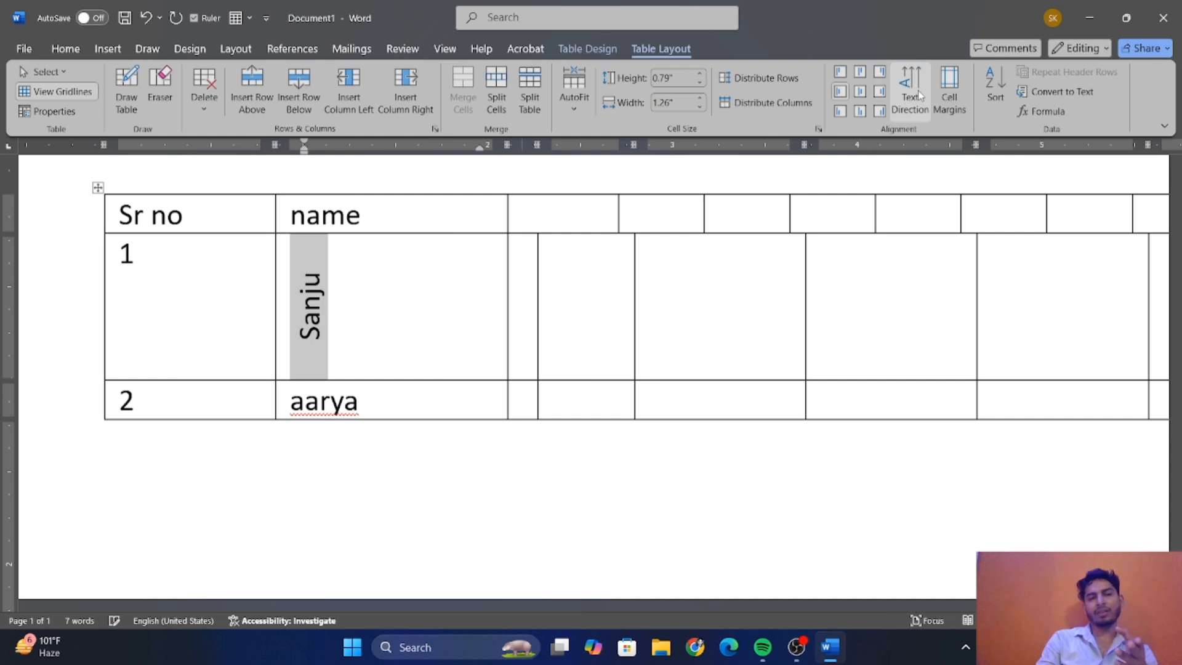
click(919, 94)
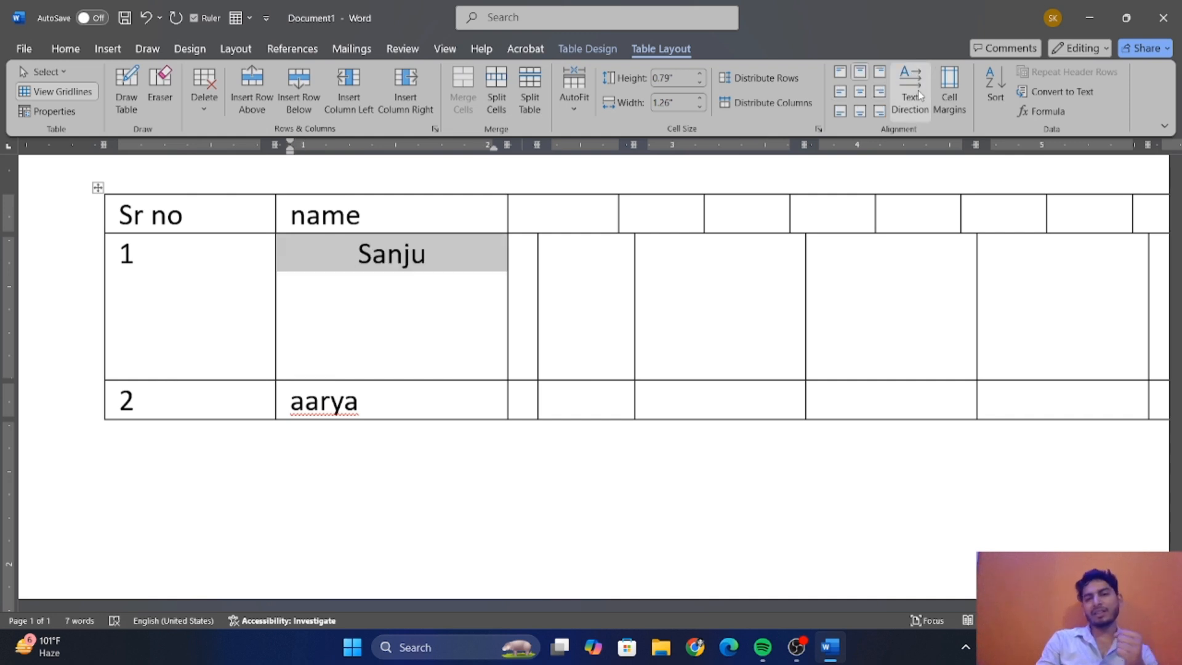
View the table's default cell margin and cell spacing options, and dismiss them without applying anything.
click(956, 98)
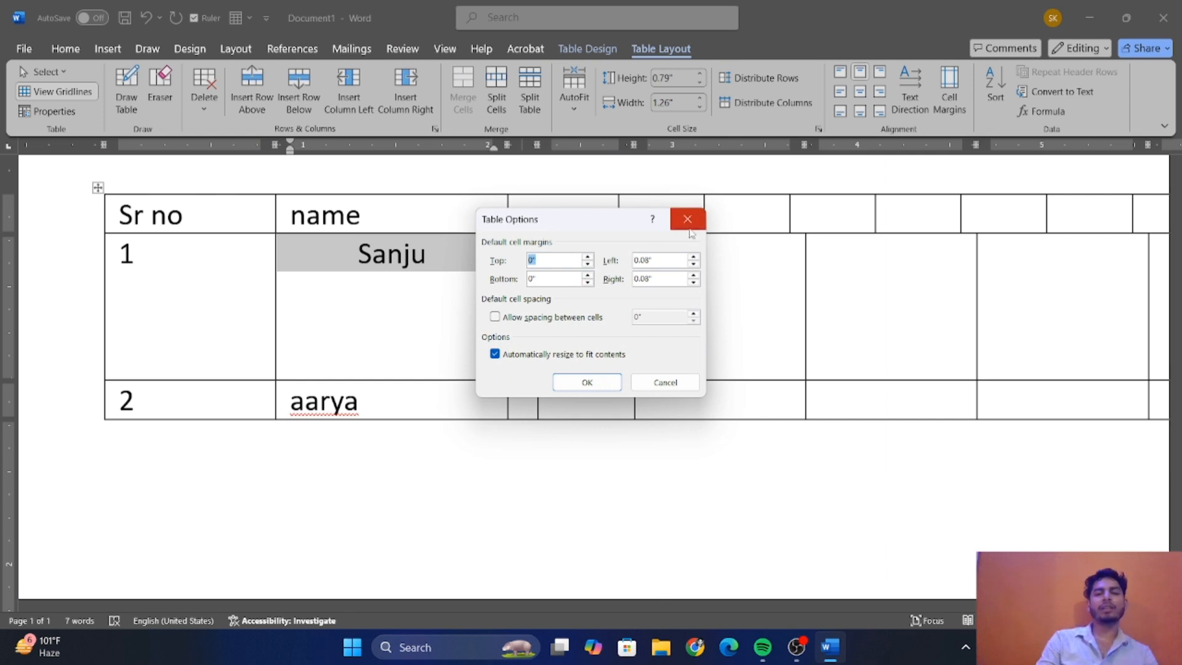
click(688, 220)
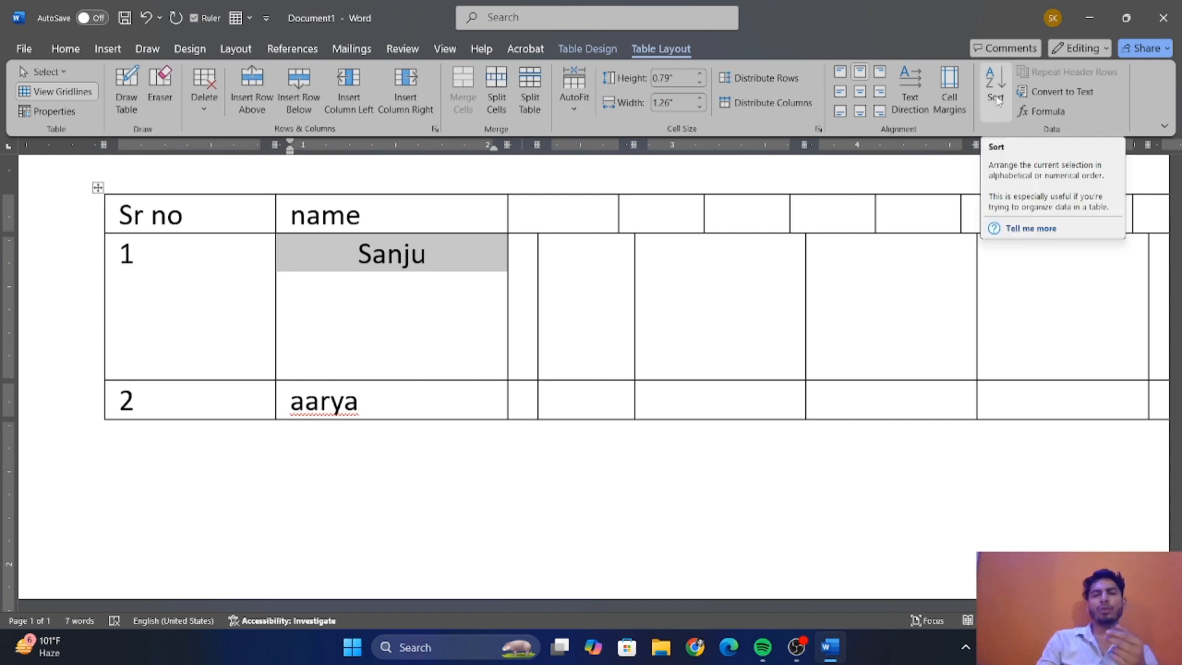
click(66, 55)
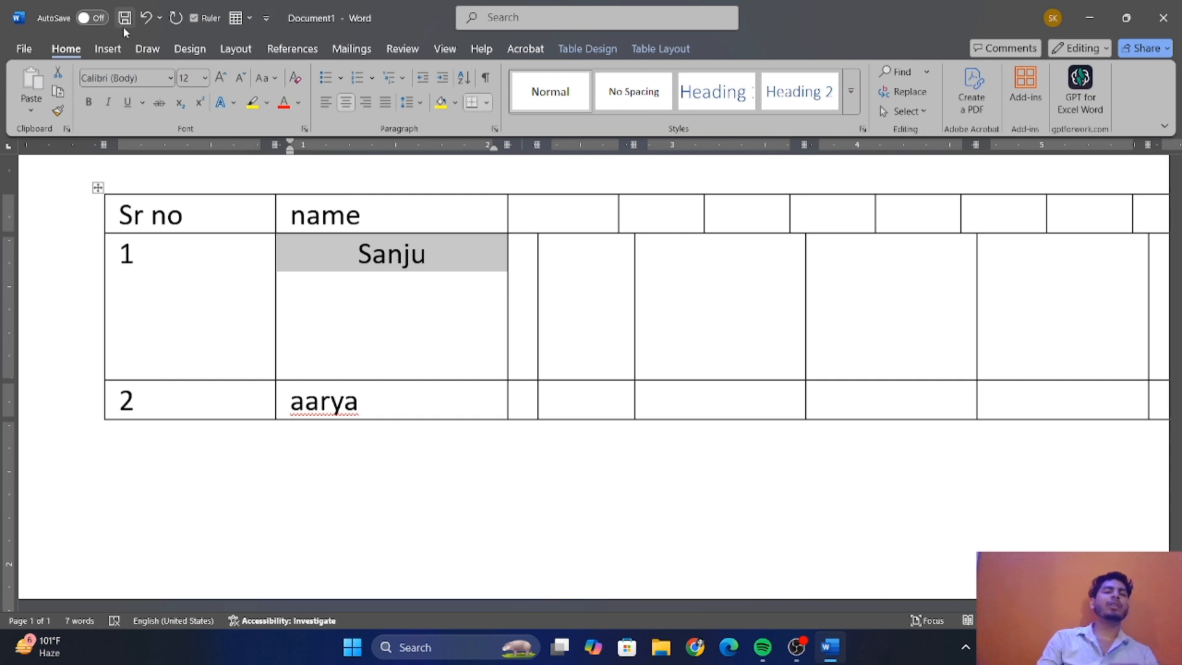
click(652, 54)
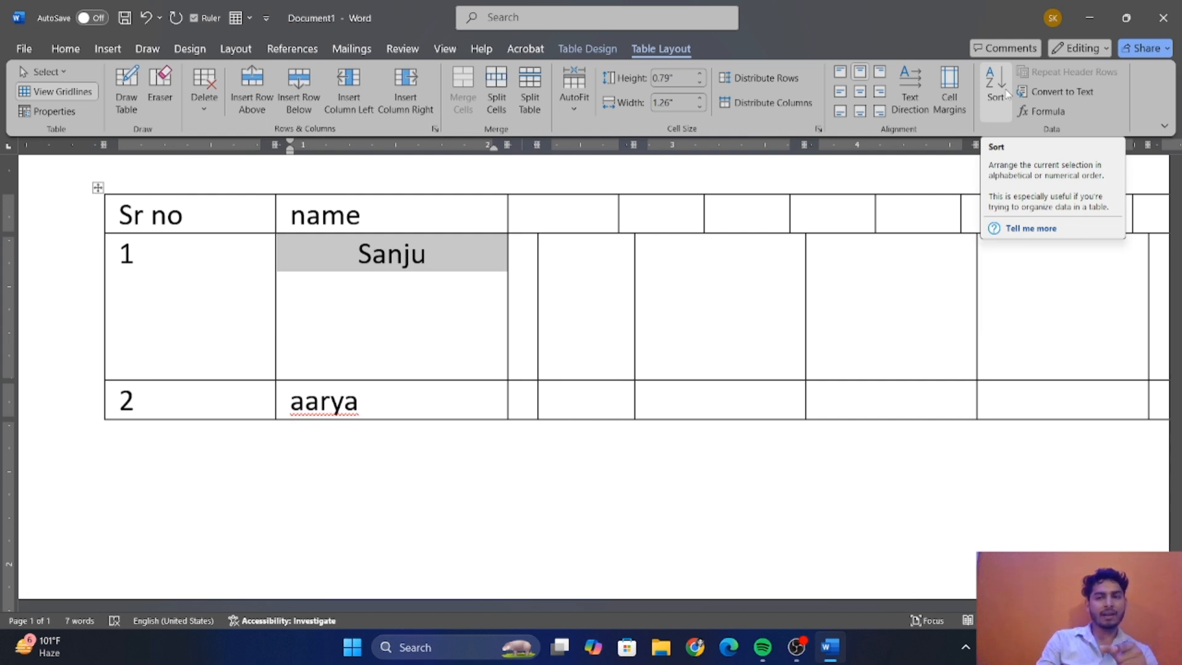
Enter the numbers 1, 2 and 3 on separate lines below the table.
scroll(742, 234, down, 5)
scroll(390, 242, up, 2)
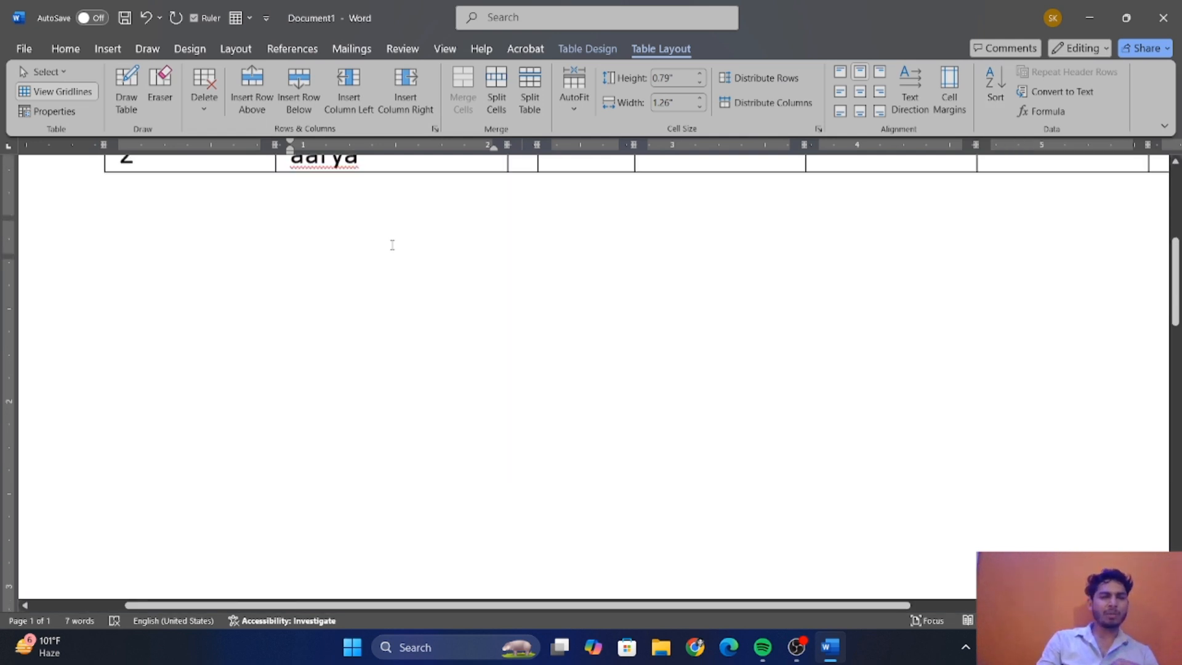
click(184, 336)
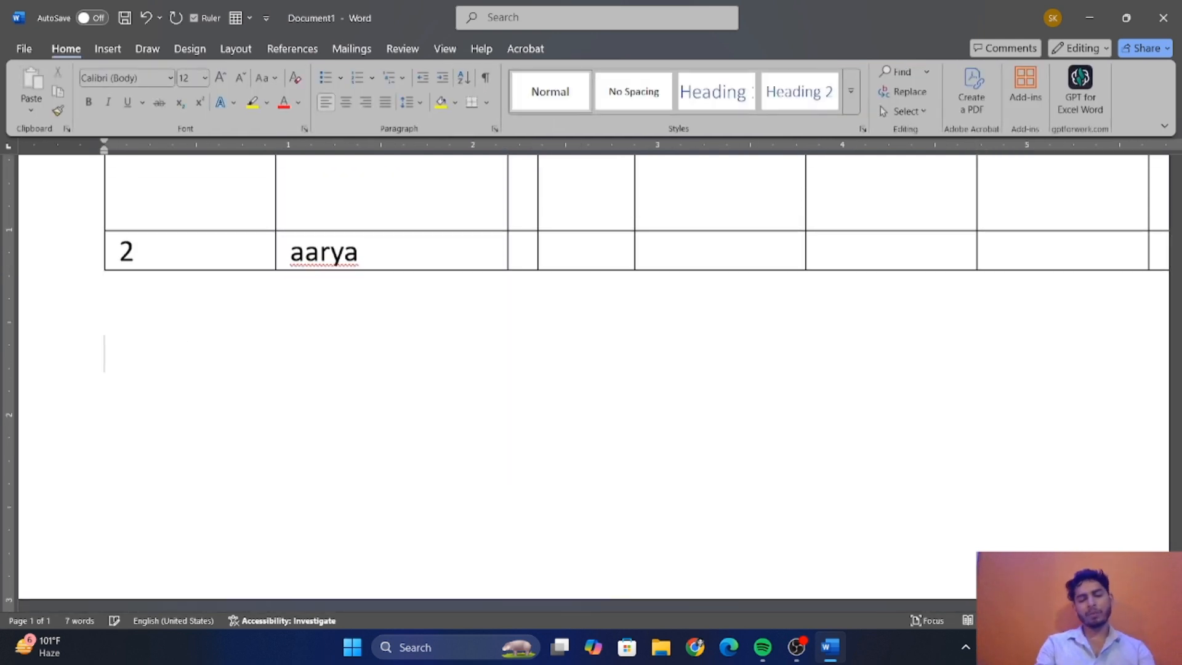
text(1)
key(Return)
text(2)
key(Return)
text(3)
key(Return)
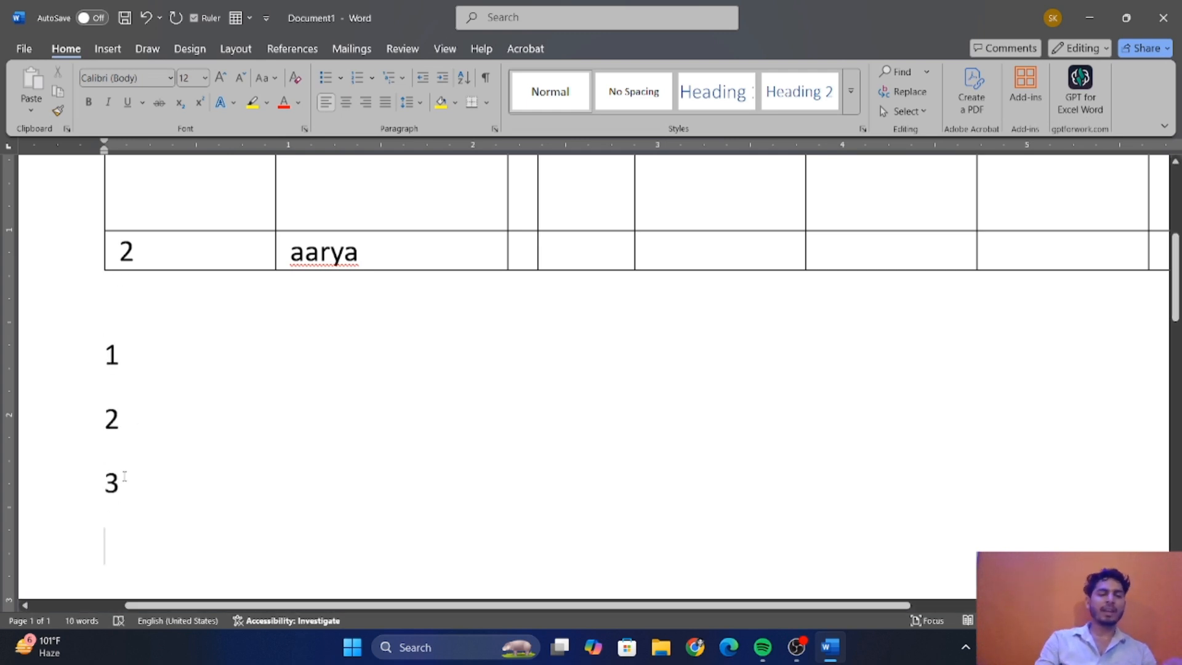
Sort the three number lines below the table by paragraphs, as numbers, in descending order.
shift+click(118, 399)
drag(118, 399, 106, 345)
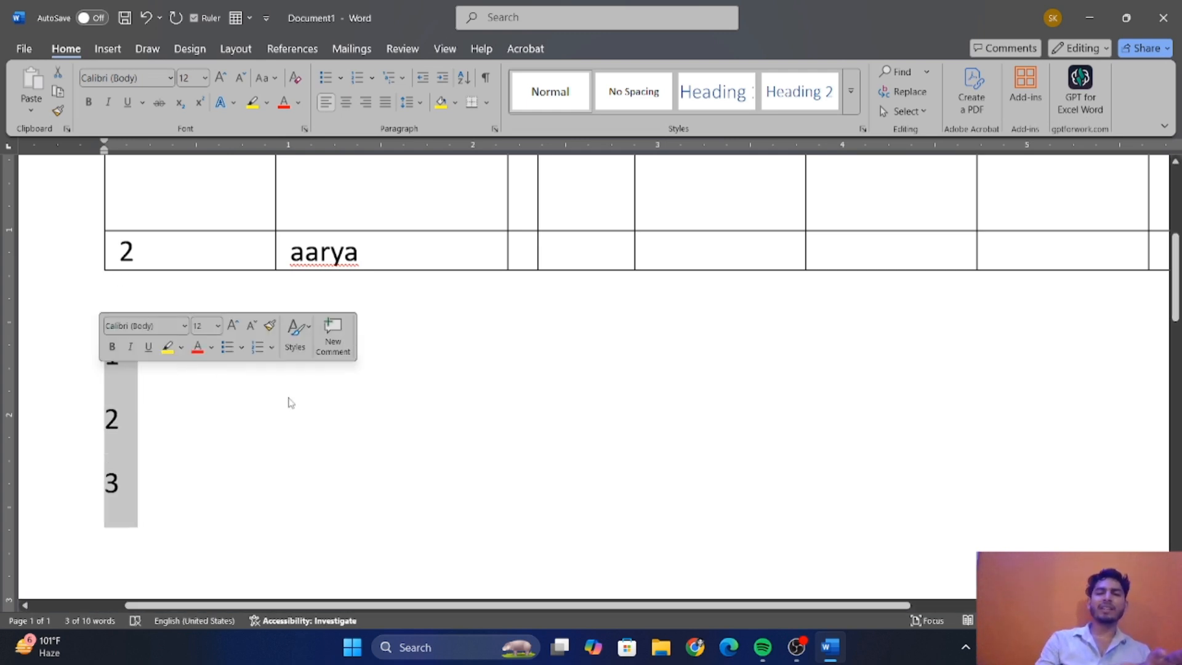
scroll(287, 399, up, 3)
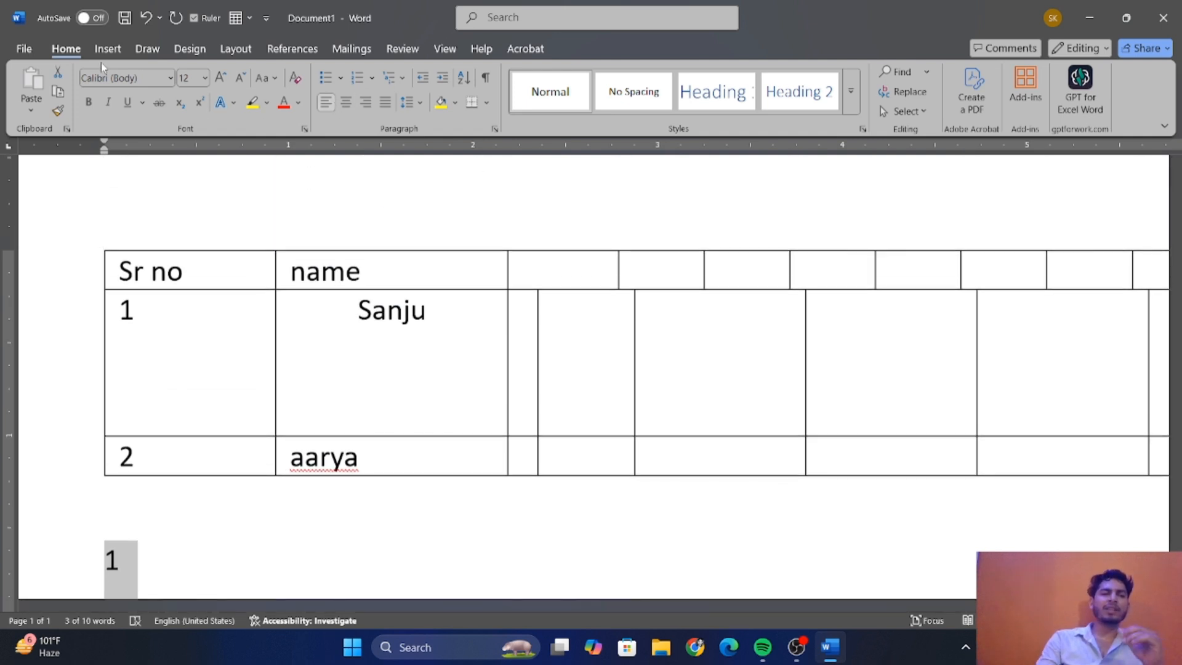
click(464, 77)
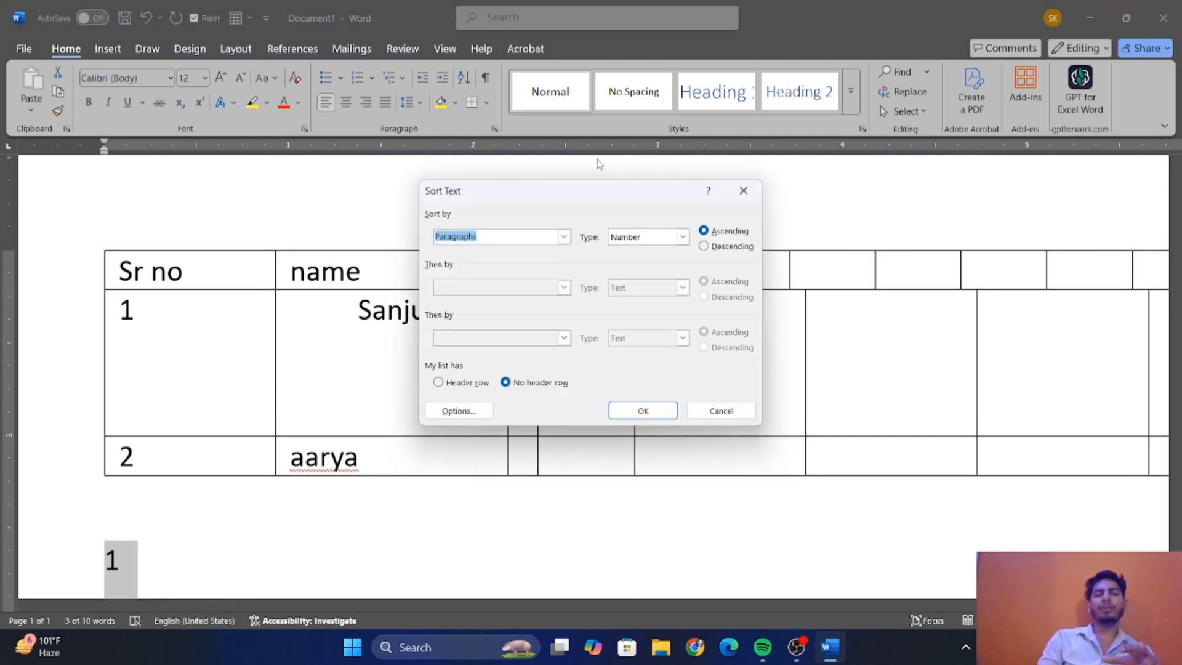
click(702, 247)
click(660, 413)
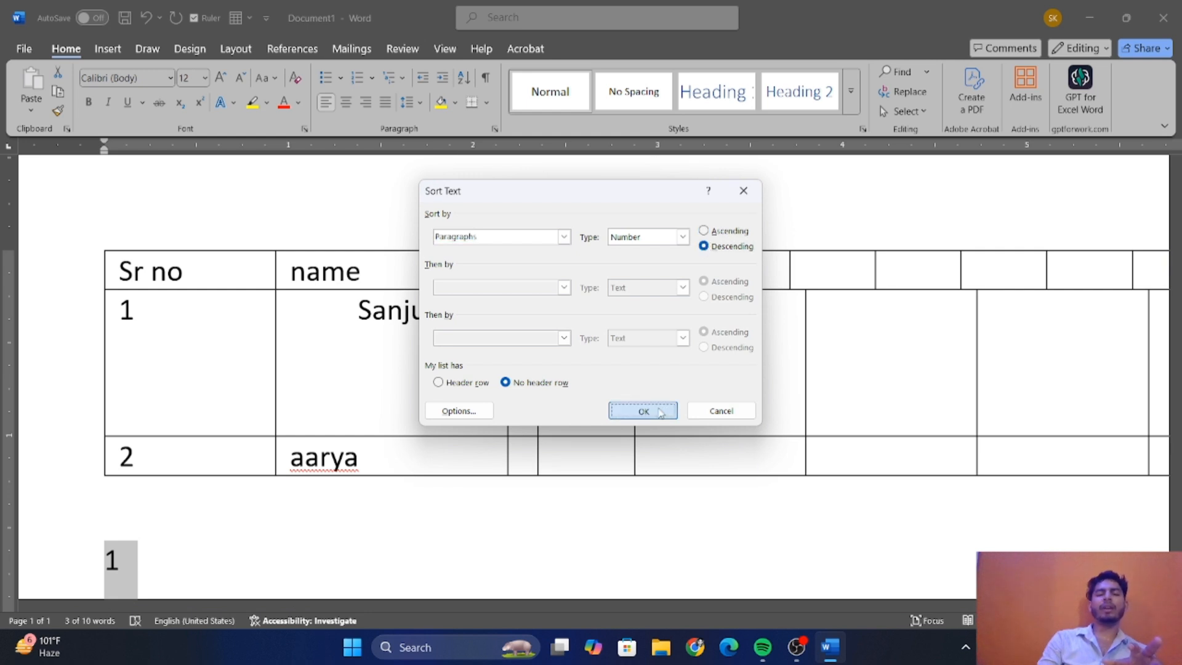
scroll(479, 396, down, 3)
scroll(349, 375, up, 2)
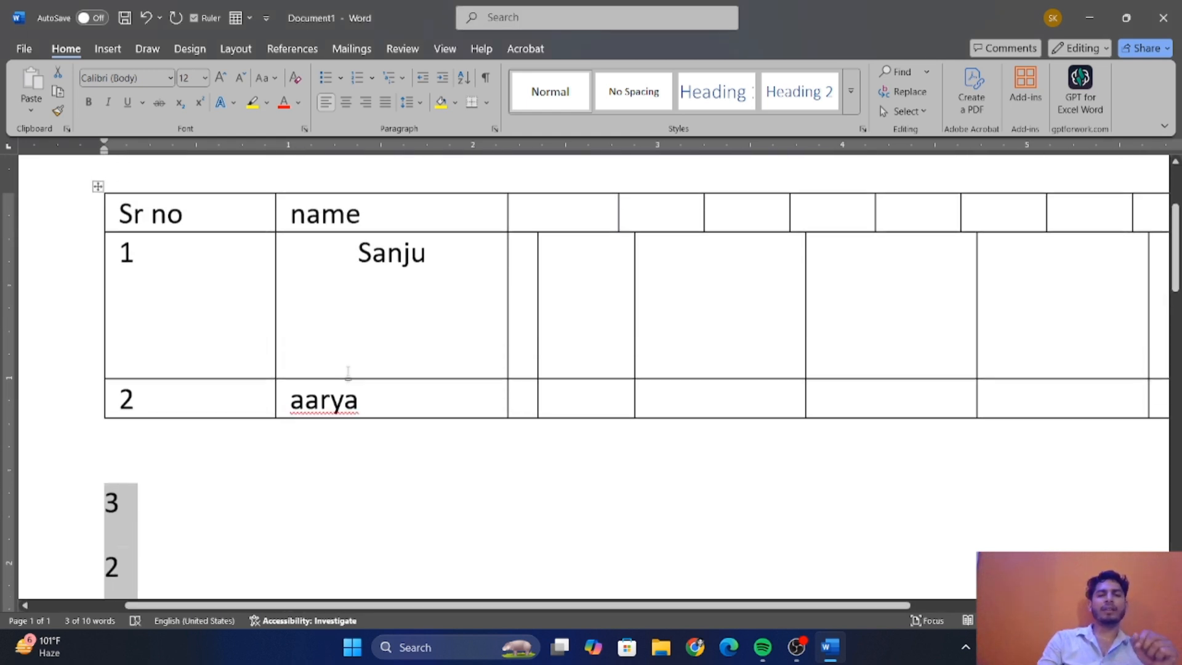
View the Formula options for the name cell in row 1, and dismiss them without inserting a formula.
click(374, 308)
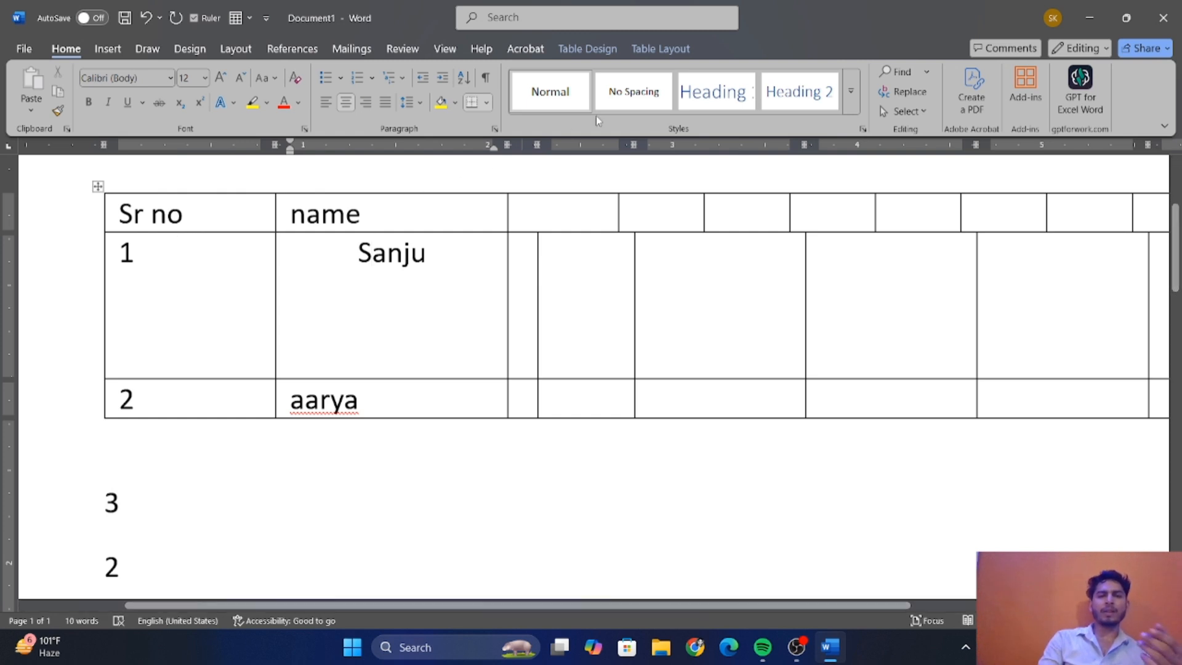
click(681, 40)
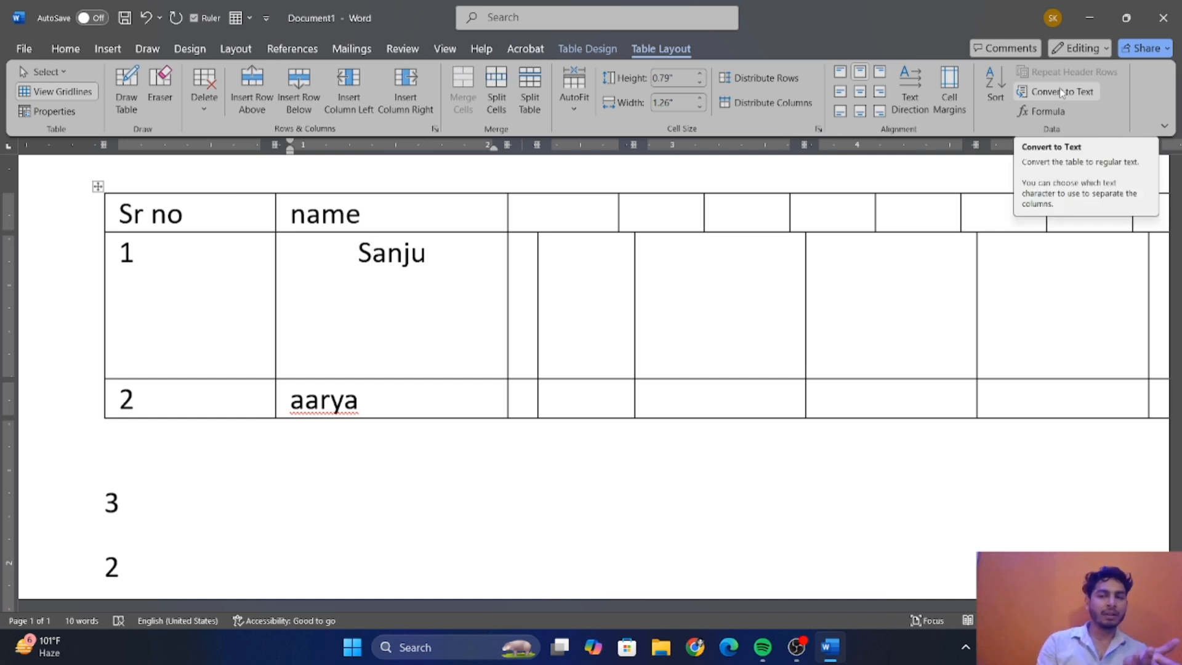
click(1059, 113)
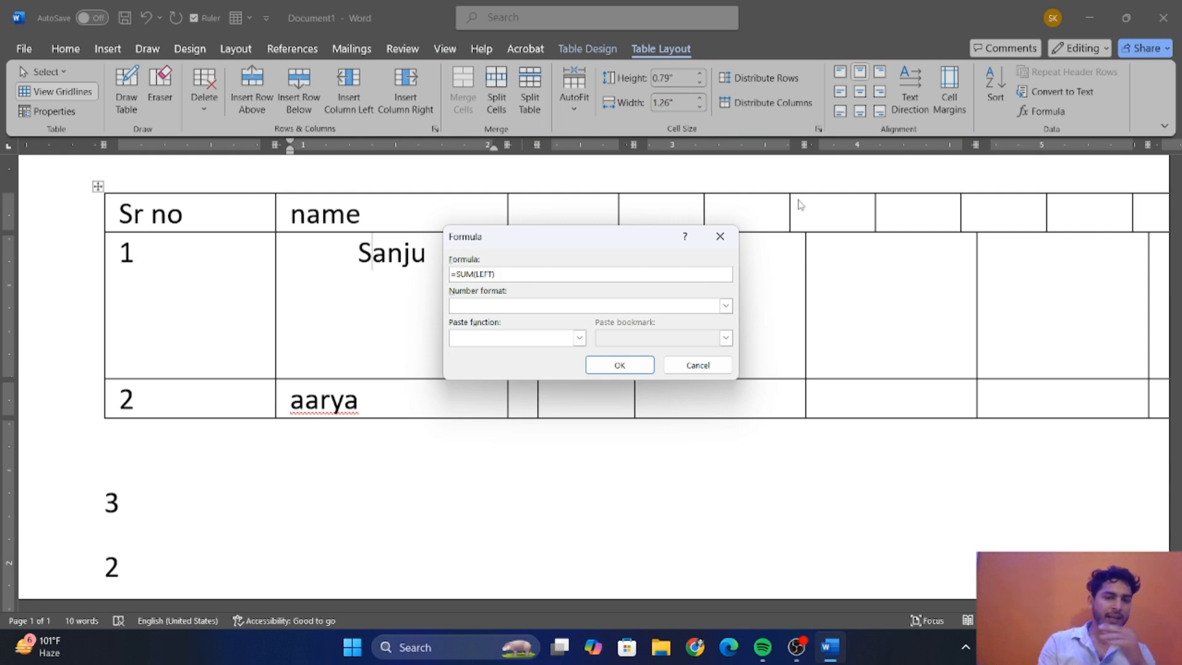
click(720, 236)
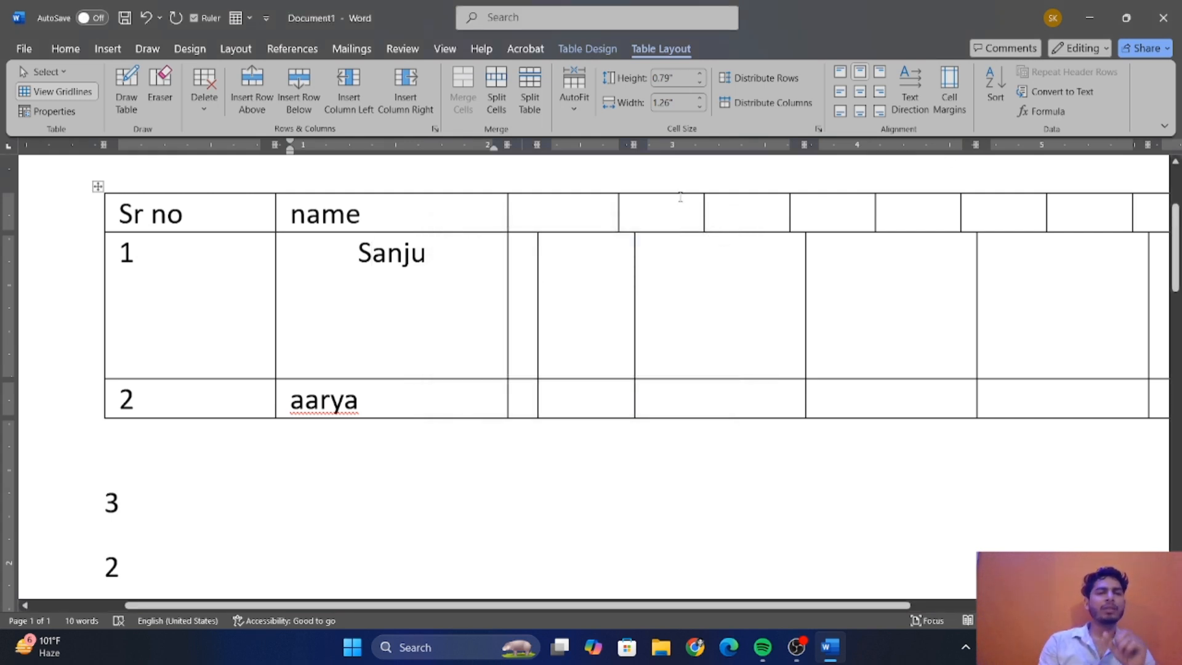
Open the choices for inserting a table.
click(111, 50)
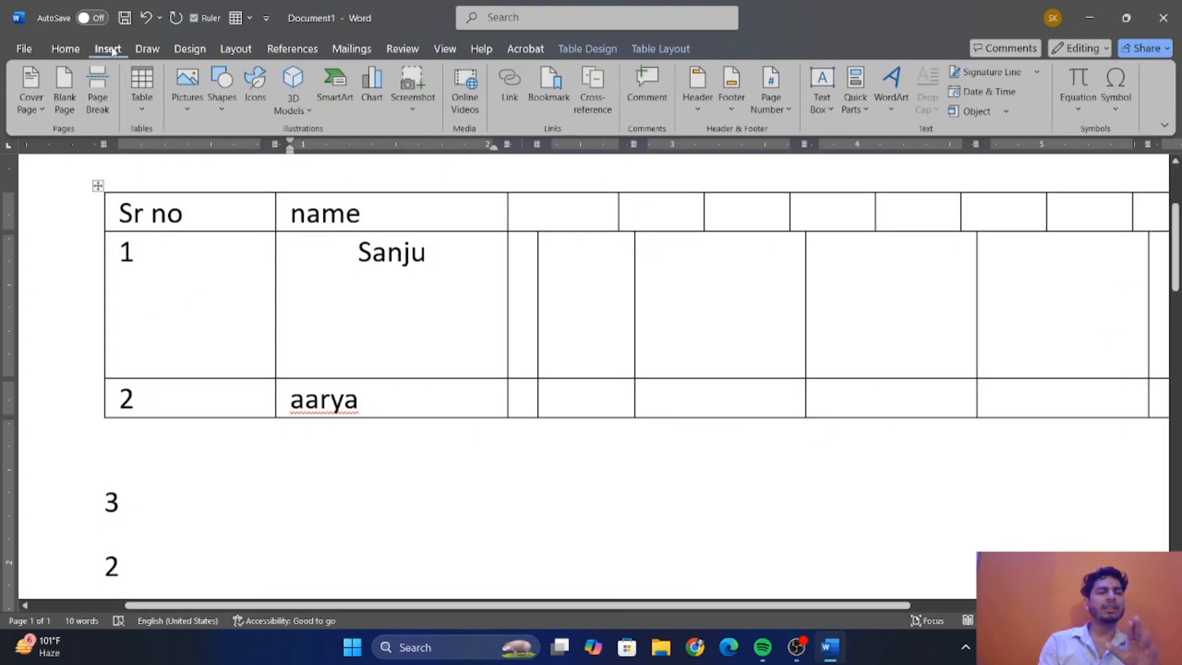
click(147, 102)
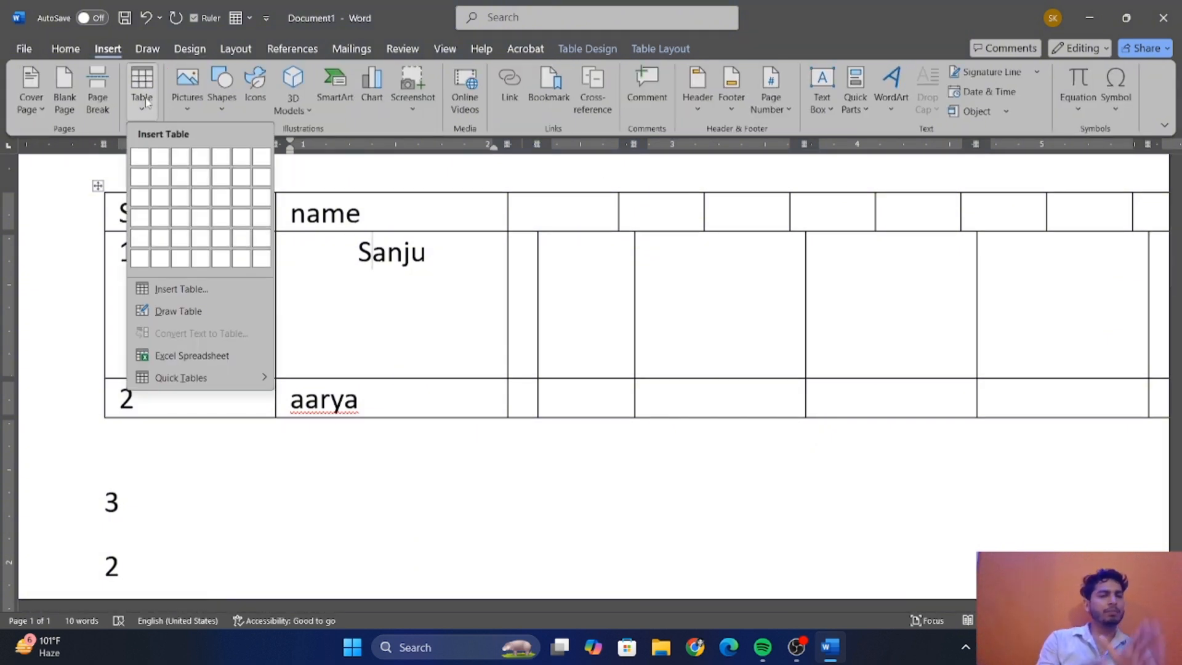